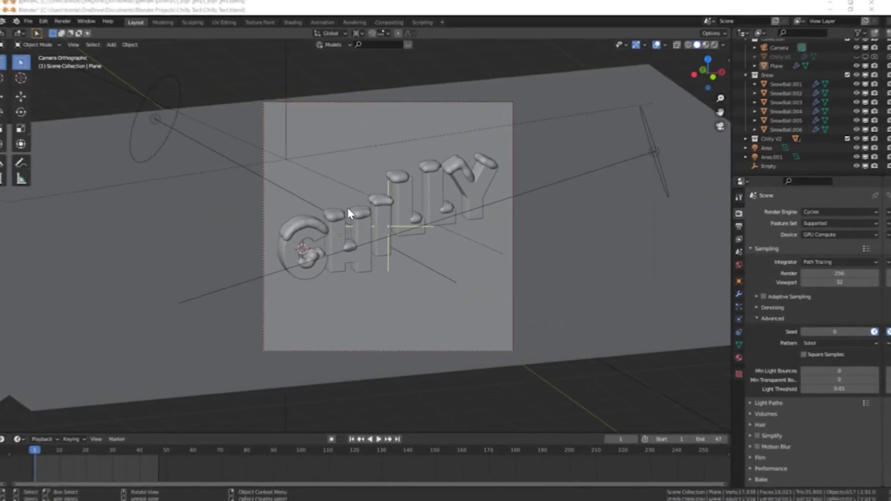
- Zoom and orbit around the CHILLY text to inspect the scene
{"action": "scroll", "coordinate": [401, 233], "scroll_direction": "up", "scroll_amount": 2}
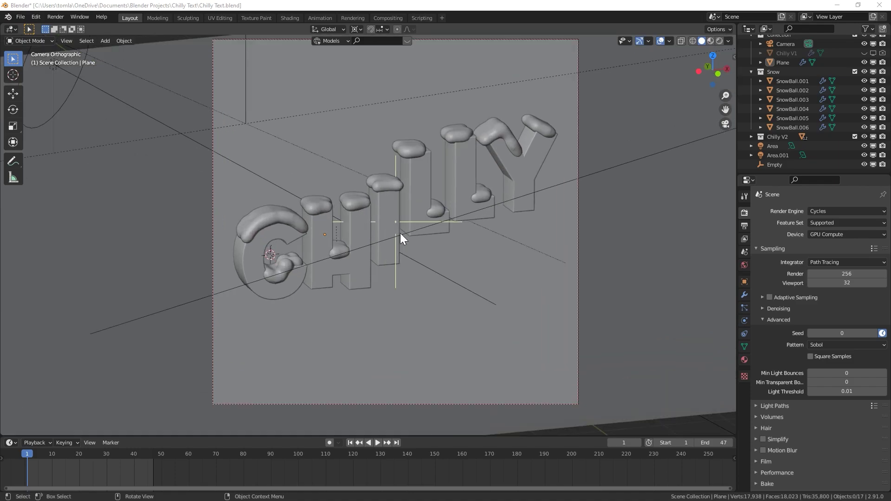
{"action": "scroll", "coordinate": [569, 131], "scroll_direction": "down", "scroll_amount": 2}
{"action": "middle_click_drag", "start_coordinate": [538, 186], "coordinate": [482, 172]}
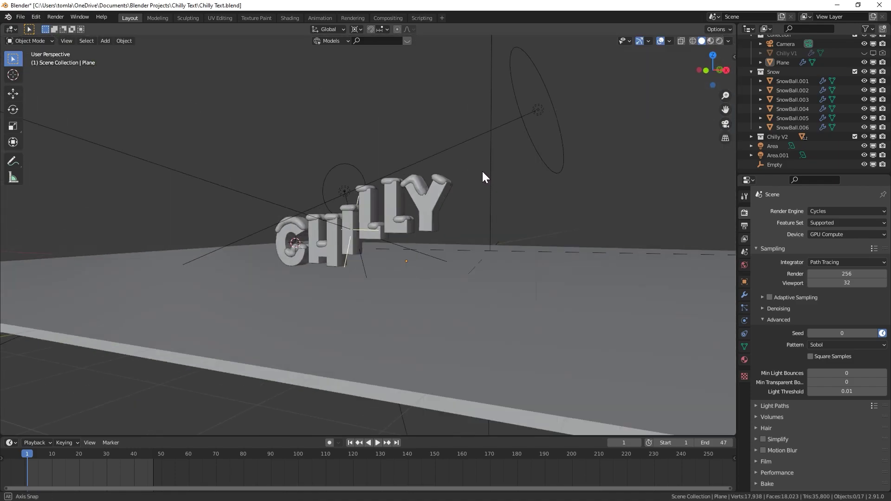
{"action": "middle_click_drag", "start_coordinate": [347, 242], "coordinate": [284, 229]}
{"action": "scroll", "coordinate": [347, 244], "scroll_direction": "up", "scroll_amount": 3}
- Play the bounce animation, stop it at frame 12 in camera view, and select the C
{"action": "left_click", "coordinate": [377, 443]}
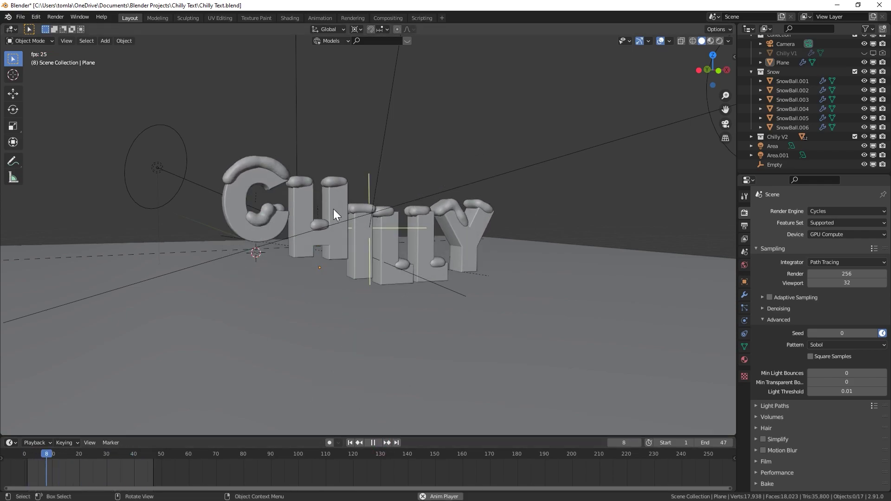
{"action": "scroll", "coordinate": [327, 220], "scroll_direction": "down", "scroll_amount": 6}
{"action": "middle_click_drag", "start_coordinate": [461, 205], "coordinate": [253, 309]}
{"action": "key", "text": "KP_0"}
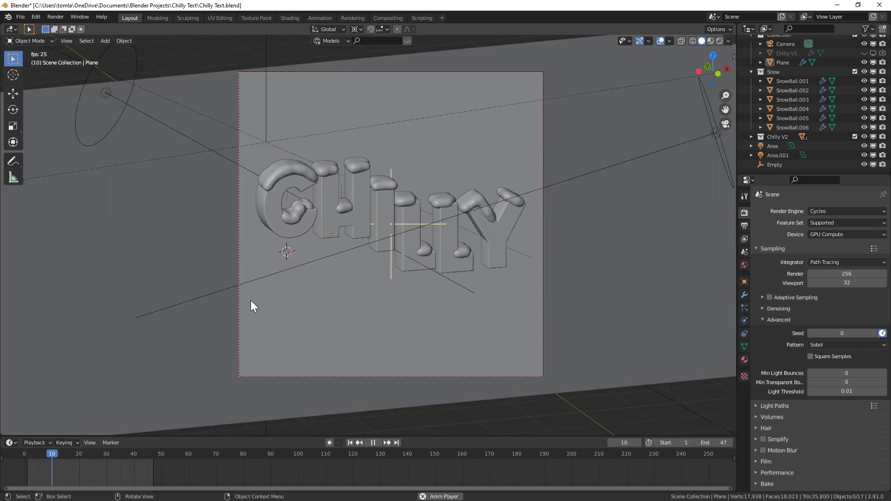
{"action": "key", "text": "space"}
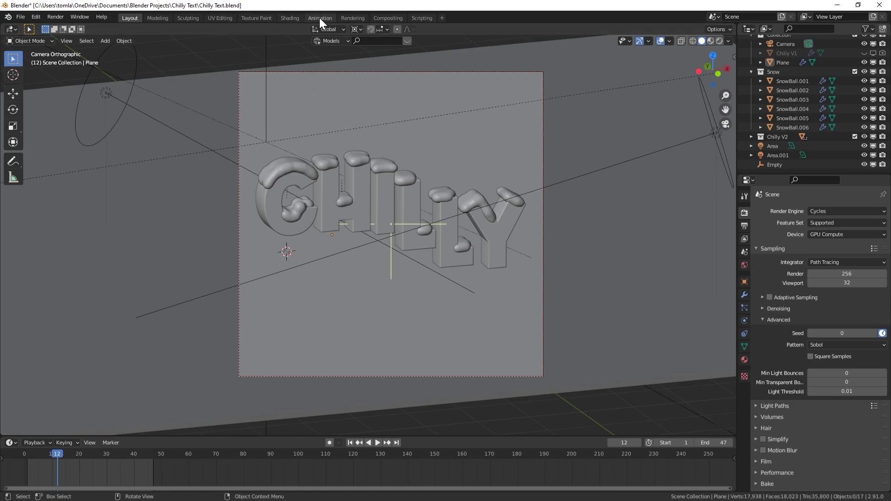
{"action": "left_click", "coordinate": [276, 192]}
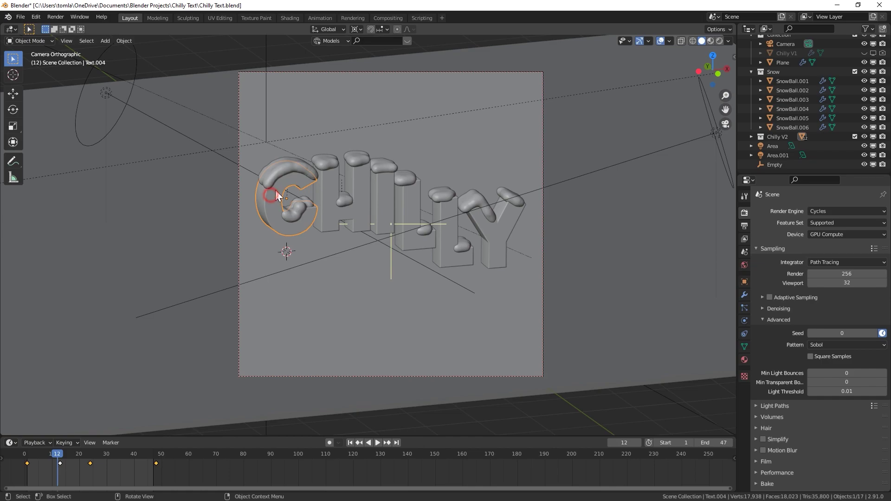
- Switch to the Shading workspace and frame the C letter's Ice material nodes
{"action": "left_click", "coordinate": [294, 16]}
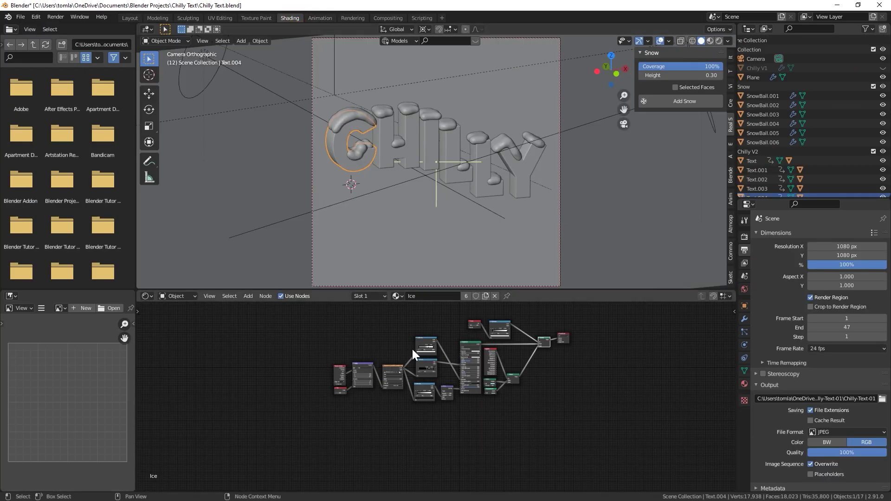
{"action": "middle_click_drag", "start_coordinate": [475, 351], "coordinate": [425, 400]}
{"action": "scroll", "coordinate": [425, 399], "scroll_direction": "up", "scroll_amount": 3}
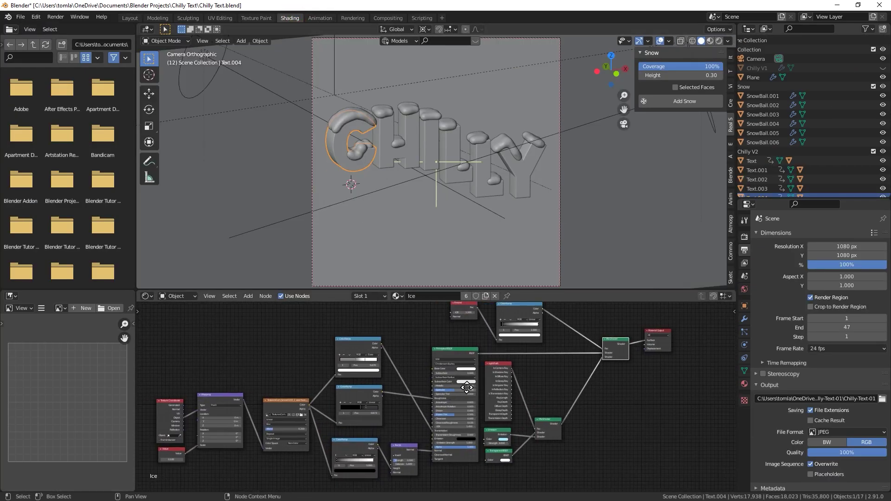
- Select the ground plane and bring its Floor material nodes into view
{"action": "left_click", "coordinate": [397, 222]}
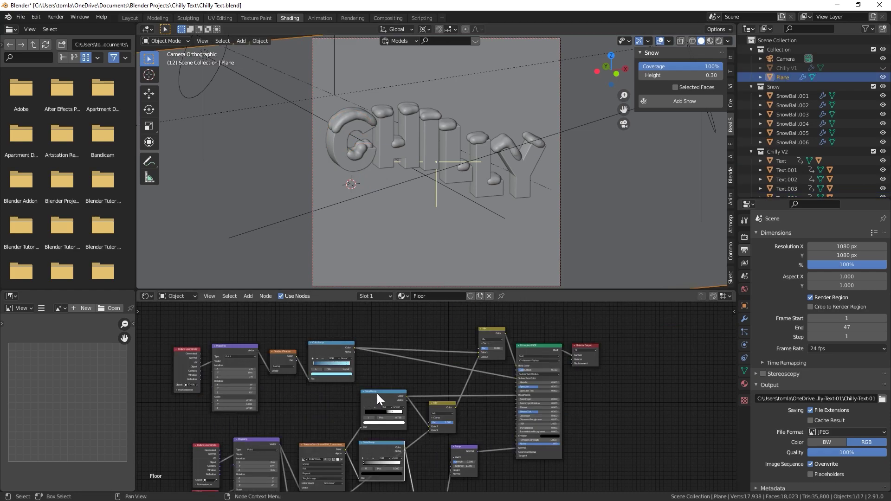
{"action": "middle_click_drag", "start_coordinate": [377, 394], "coordinate": [385, 374]}
{"action": "scroll", "coordinate": [371, 376], "scroll_direction": "down", "scroll_amount": 2}
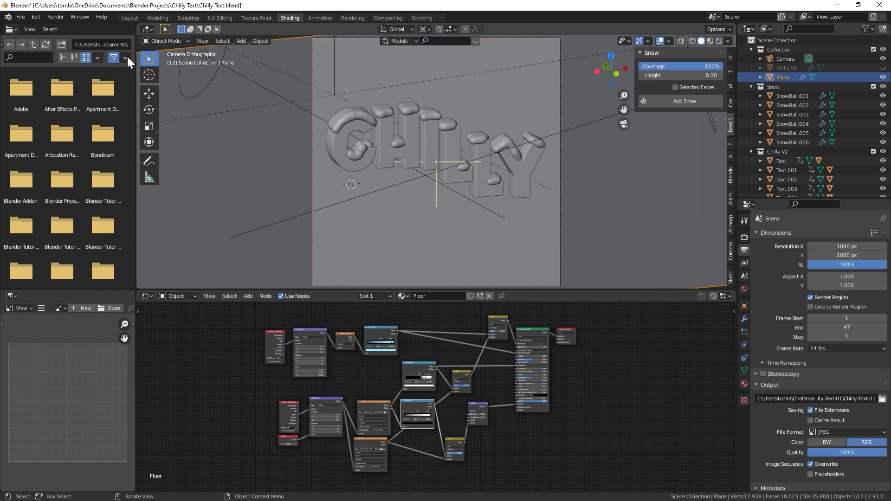
{"action": "left_click", "coordinate": [17, 17]}
{"action": "mouse_move", "coordinate": [93, 27]}
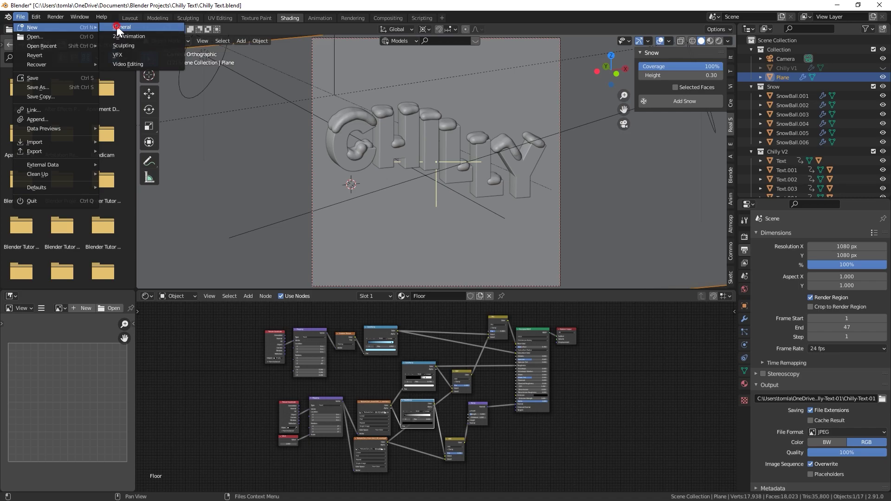
- Start a new General file without saving, and save it as Chilly Text Tutorial - Part 1
{"action": "left_click", "coordinate": [116, 26]}
{"action": "key", "text": "Return"}
{"action": "left_click", "coordinate": [20, 16]}
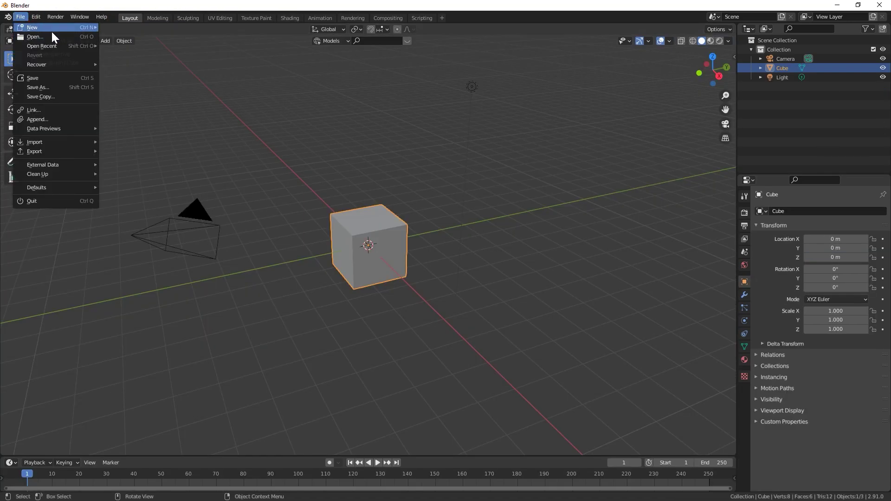
{"action": "left_click", "coordinate": [45, 77]}
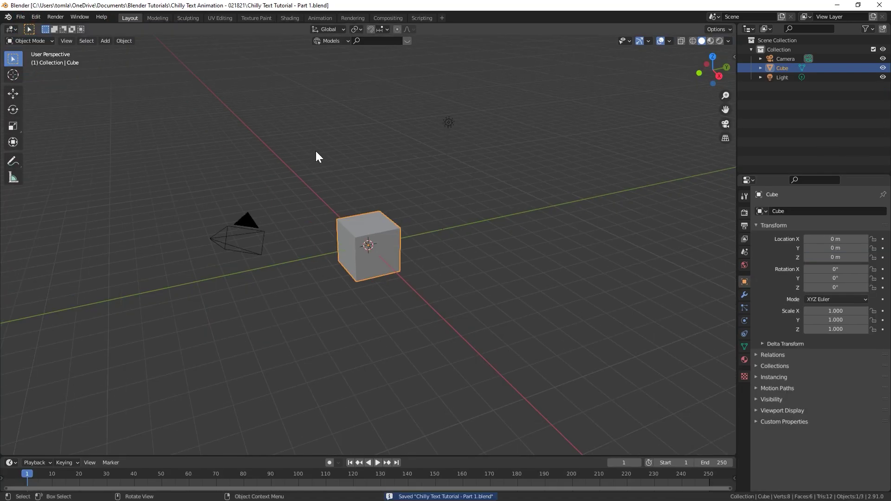
- Delete the default cube and light
{"action": "left_click_drag", "start_coordinate": [324, 113], "coordinate": [438, 295]}
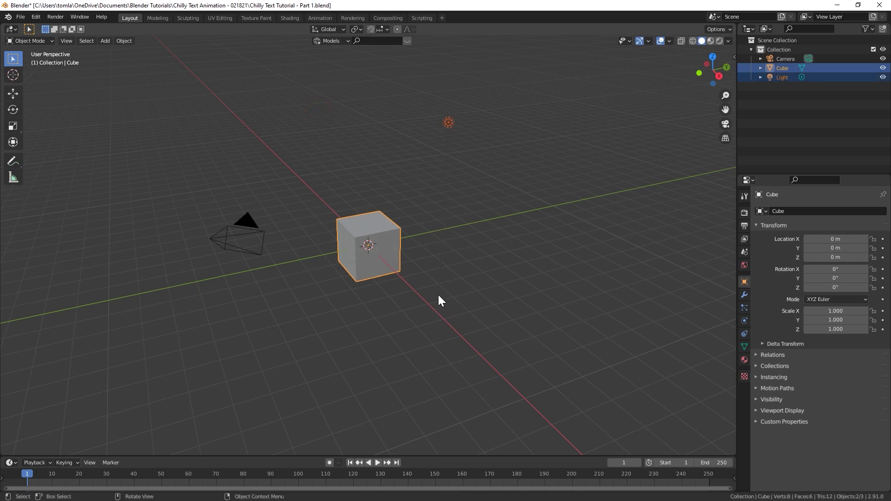
{"action": "key", "text": "x"}
{"action": "left_click", "coordinate": [438, 297]}
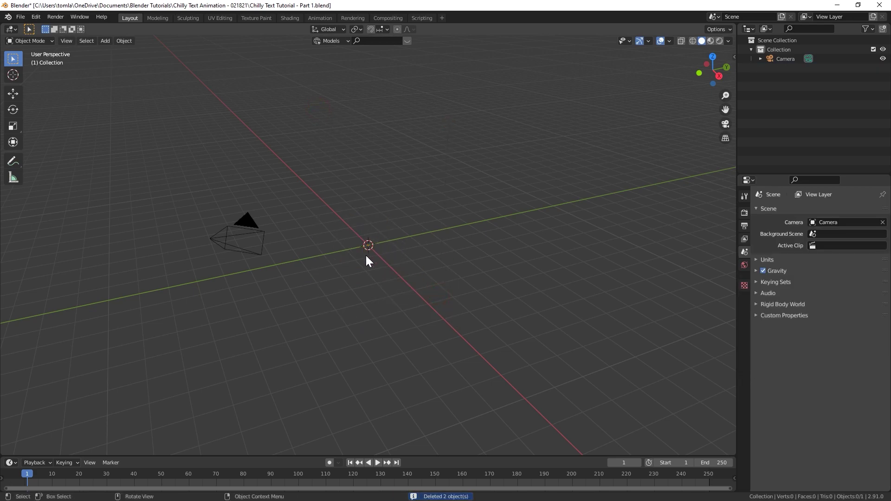
- Add a text object and change its wording to CHILLY
{"action": "key", "text": "shift+a"}
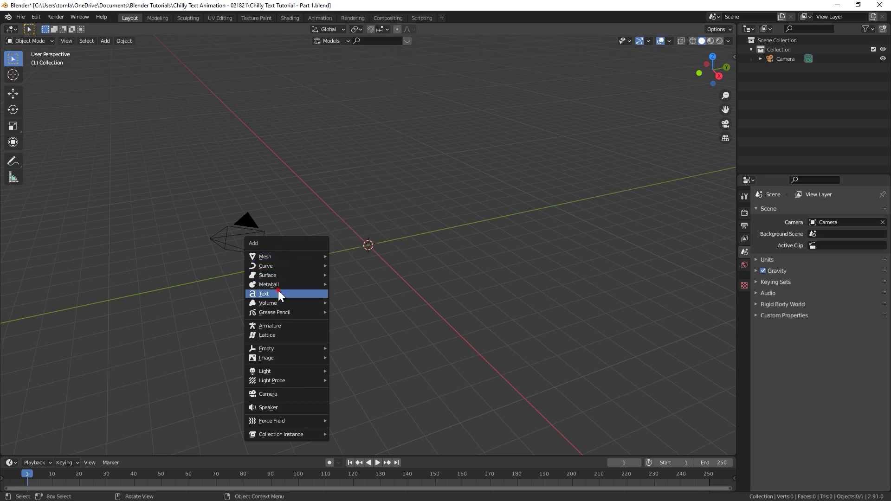
{"action": "left_click", "coordinate": [279, 292]}
{"action": "middle_click_drag", "start_coordinate": [413, 280], "coordinate": [413, 360]}
{"action": "key", "text": "KP_7"}
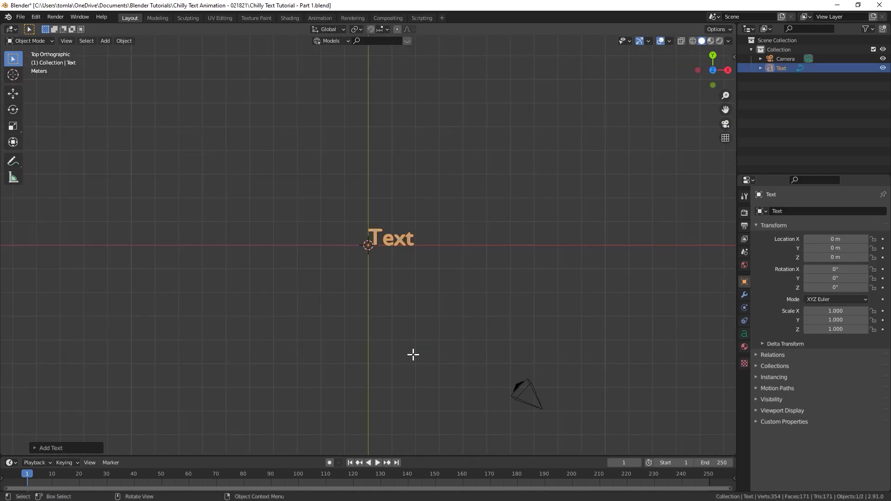
{"action": "key", "text": "Tab"}
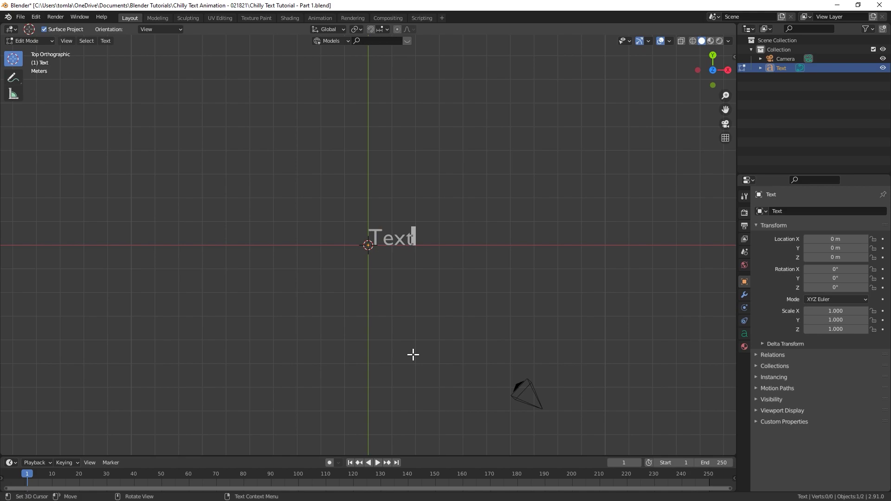
{"action": "key", "text": "BackSpace"}
{"action": "key", "text": "BackSpace"}
{"action": "key", "text": "BackSpace"}
{"action": "key", "text": "BackSpace"}
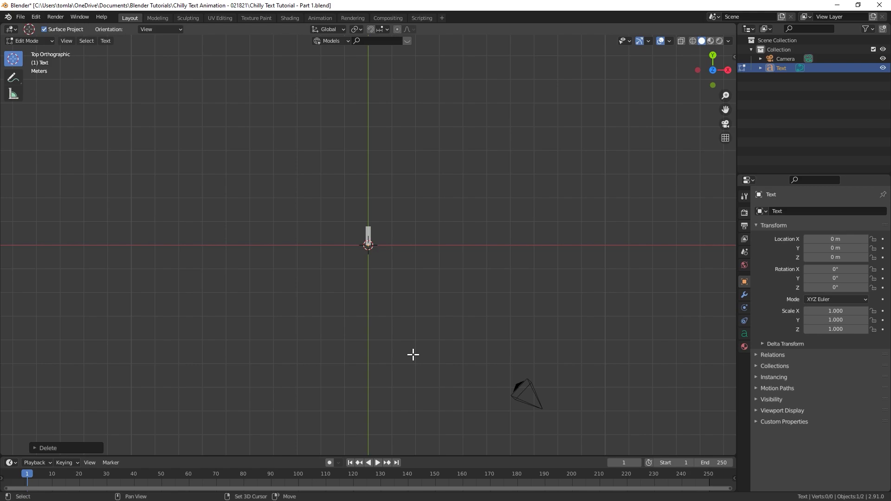
{"action": "type", "text": "CHILLY"}
{"action": "key", "text": "Tab"}
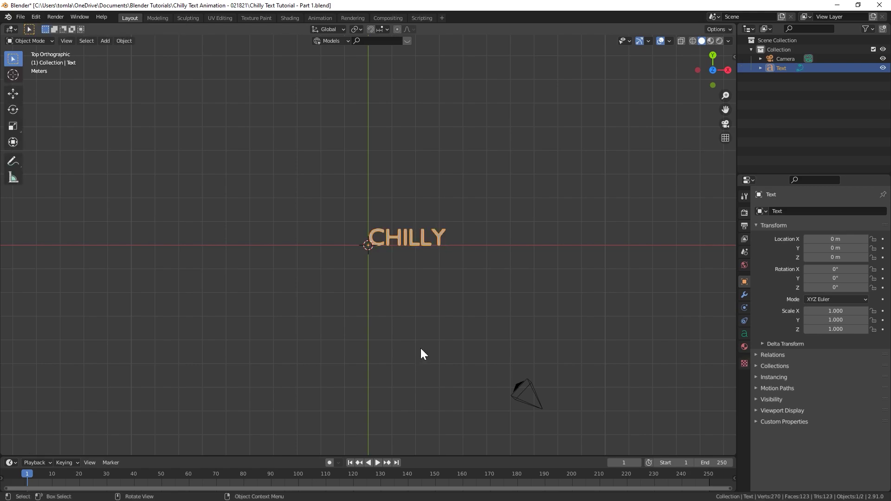
- Rotate the CHILLY text 90° about X and view it from the front
{"action": "middle_click_drag", "start_coordinate": [381, 318], "coordinate": [369, 270]}
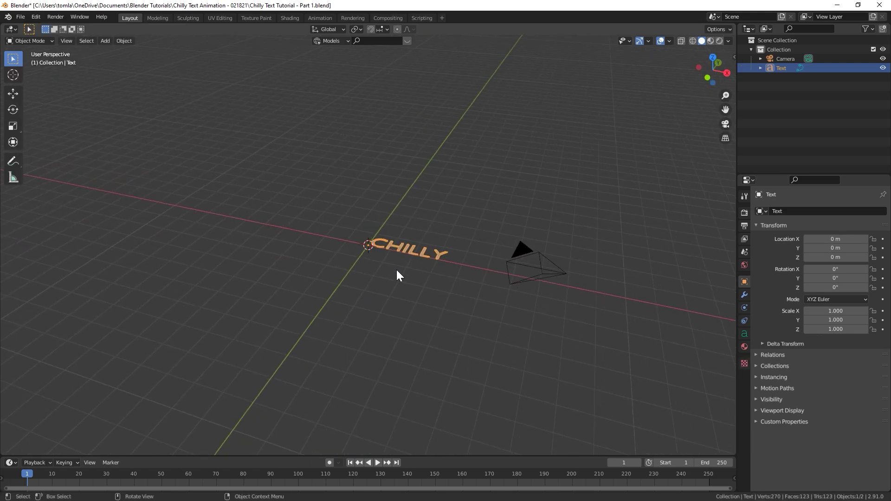
{"action": "key", "text": "r"}
{"action": "key", "text": "x"}
{"action": "key", "text": "9"}
{"action": "key", "text": "0"}
{"action": "key", "text": "Return"}
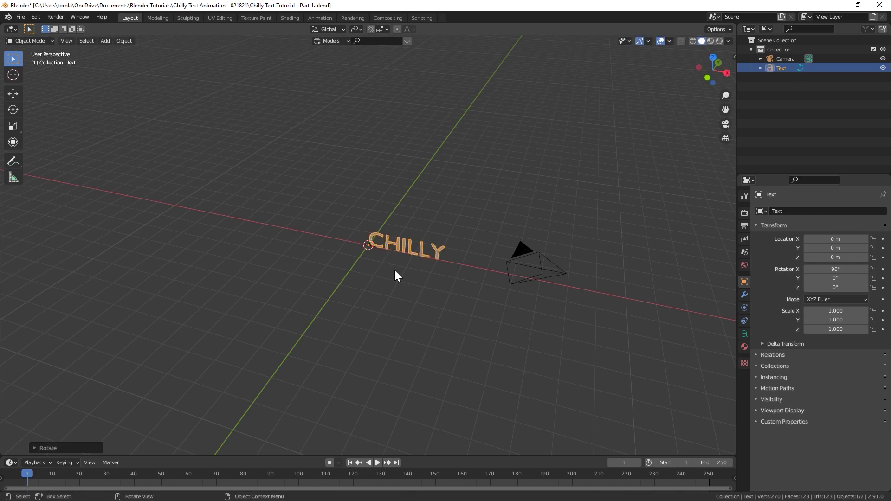
{"action": "key", "text": "KP_1"}
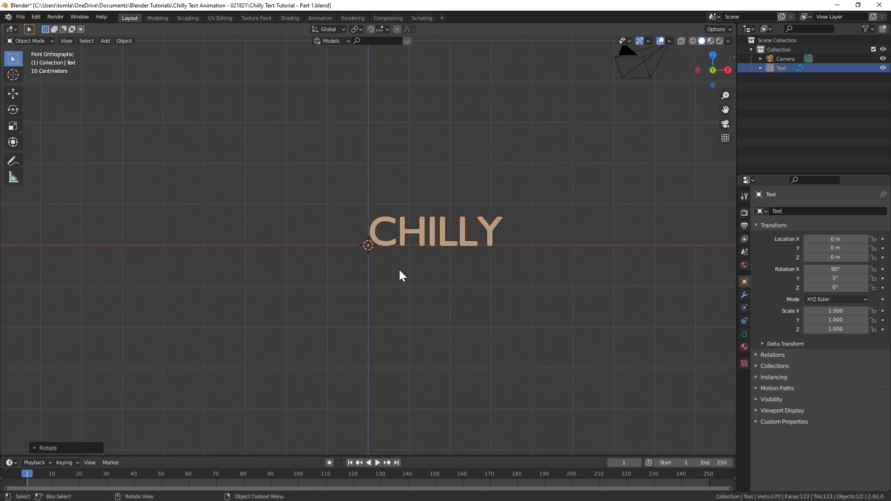
{"action": "left_click", "coordinate": [745, 335]}
- Widen the properties area and center CHILLY horizontally
{"action": "left_click_drag", "start_coordinate": [737, 334], "coordinate": [652, 332]}
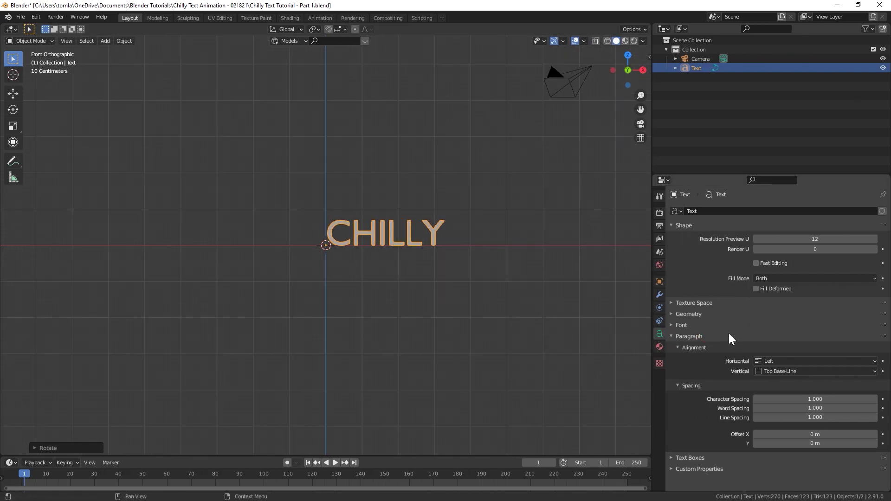
{"action": "left_click", "coordinate": [776, 360]}
{"action": "left_click", "coordinate": [778, 379]}
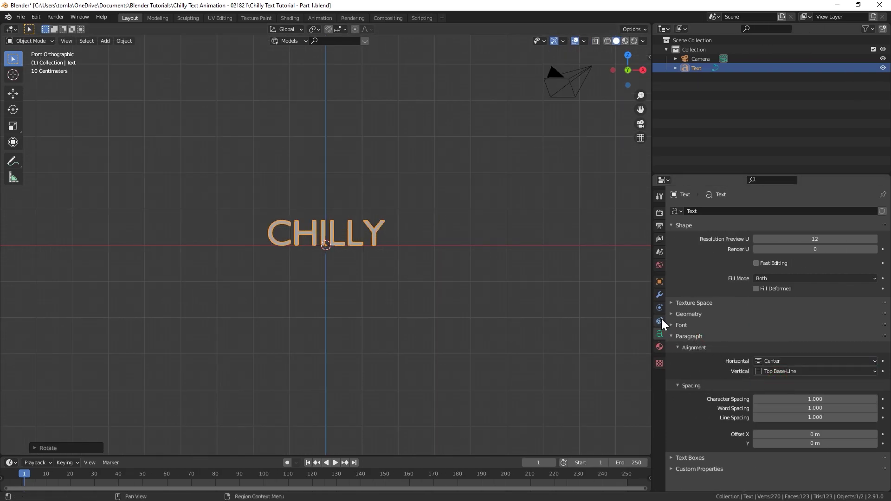
- Load Alphakind.otf from the alphakind fonts folder as the Regular font
{"action": "left_click", "coordinate": [672, 325]}
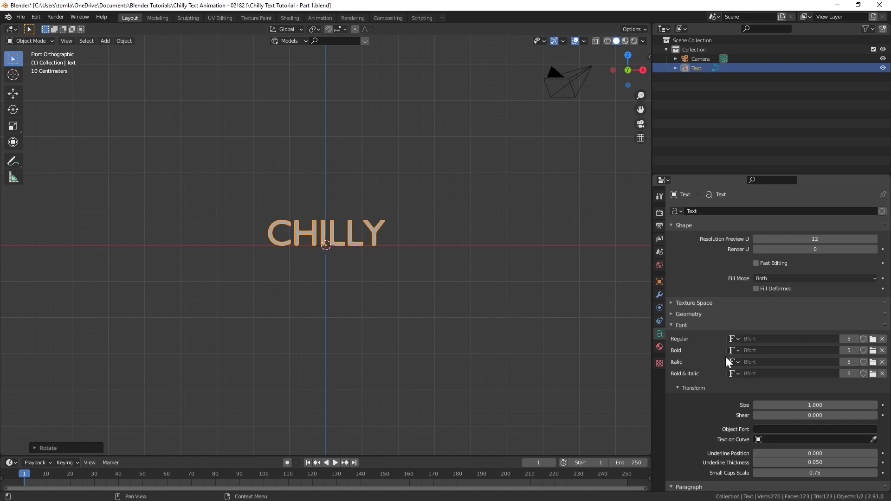
{"action": "left_click", "coordinate": [873, 339]}
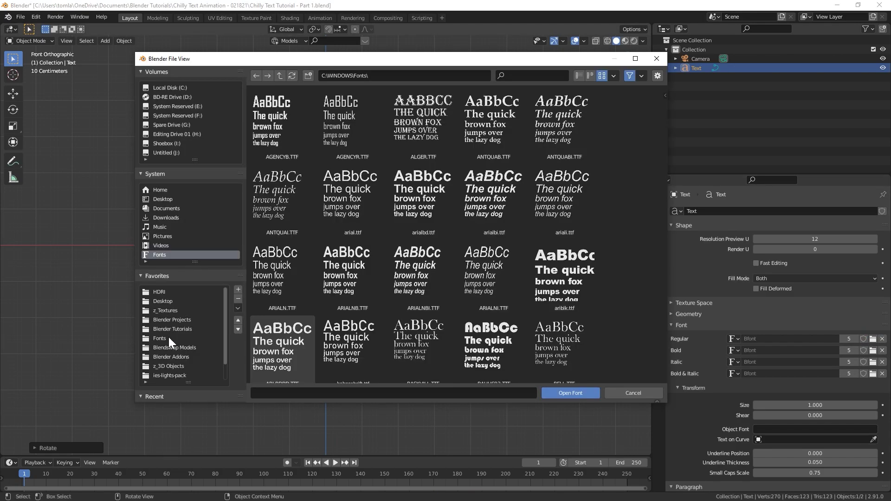
{"action": "left_click", "coordinate": [163, 338]}
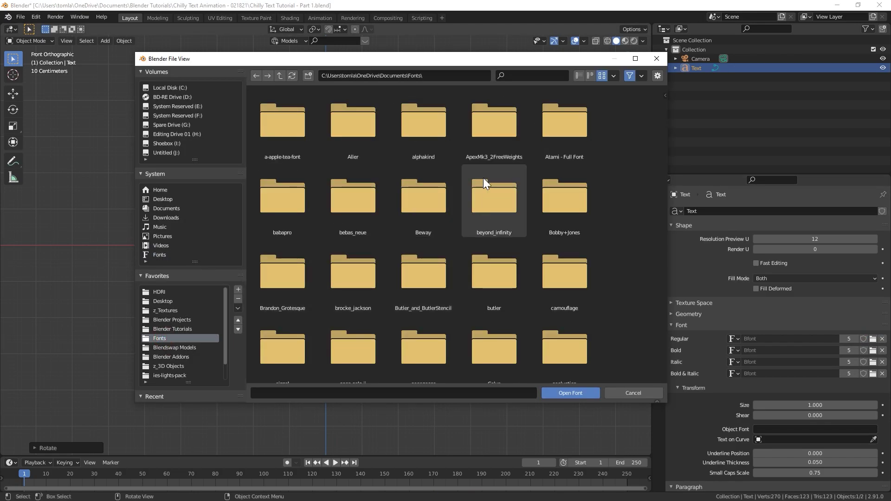
{"action": "double_click", "coordinate": [398, 119]}
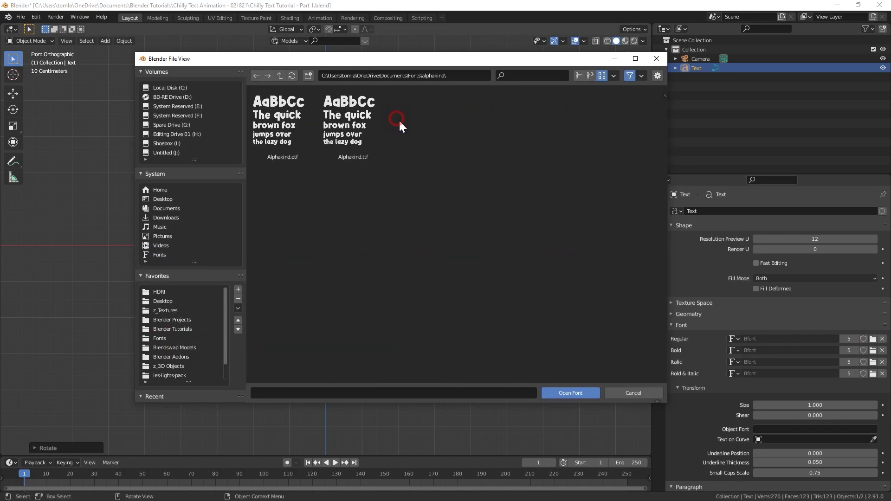
{"action": "left_click", "coordinate": [282, 121]}
{"action": "left_click", "coordinate": [568, 394]}
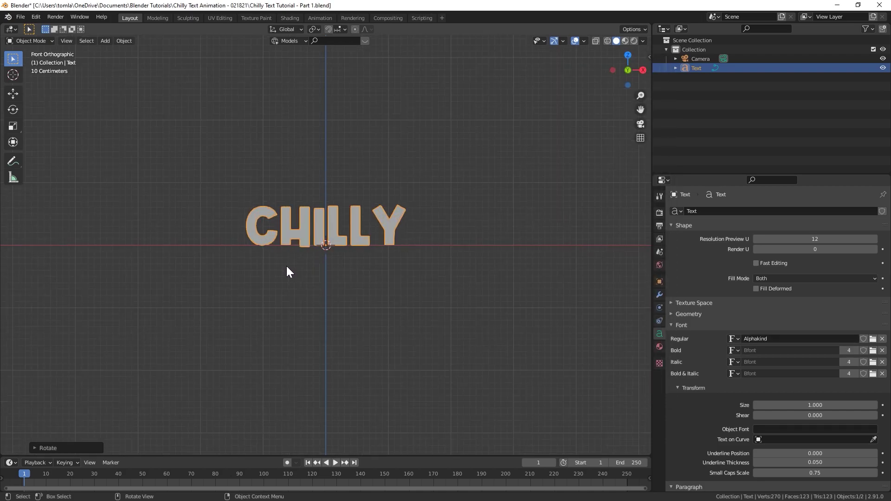
{"action": "scroll", "coordinate": [286, 266], "scroll_direction": "up", "scroll_amount": 4}
- Set the letters' Extrude to 0.1 m in the Geometry settings
{"action": "middle_click_drag", "start_coordinate": [284, 250], "coordinate": [299, 256]}
{"action": "scroll", "coordinate": [671, 262], "scroll_direction": "down", "scroll_amount": 3}
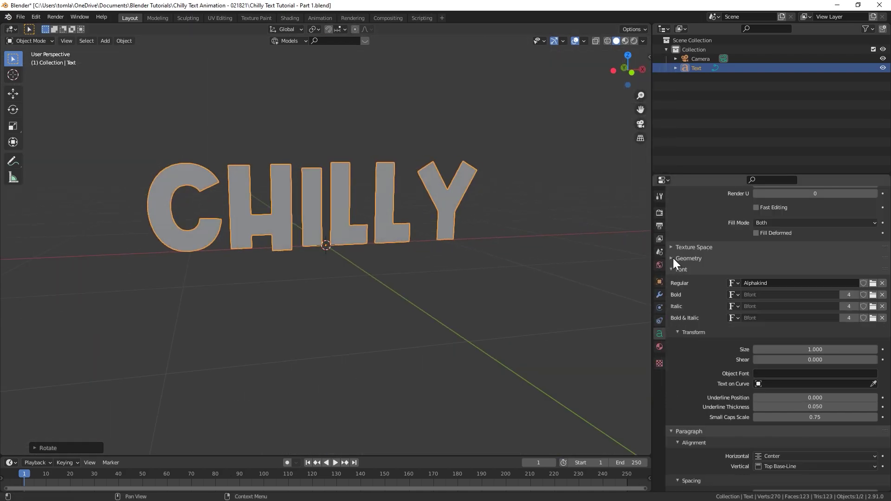
{"action": "left_click", "coordinate": [673, 258]}
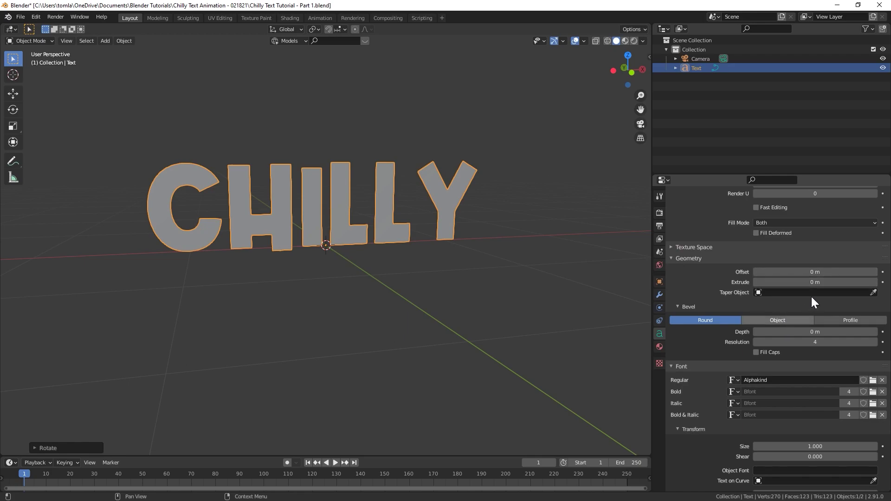
{"action": "left_click_drag", "start_coordinate": [812, 283], "coordinate": [835, 282]}
{"action": "middle_click_drag", "start_coordinate": [408, 248], "coordinate": [419, 232]}
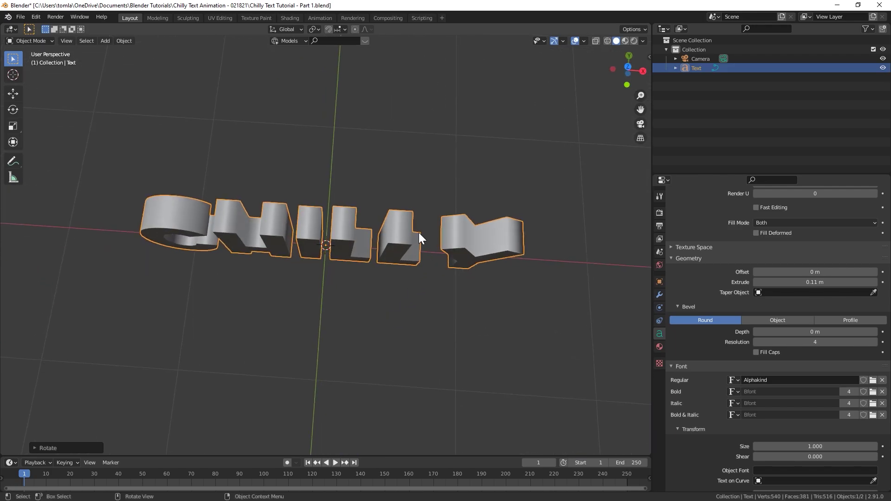
{"action": "left_click", "coordinate": [815, 283]}
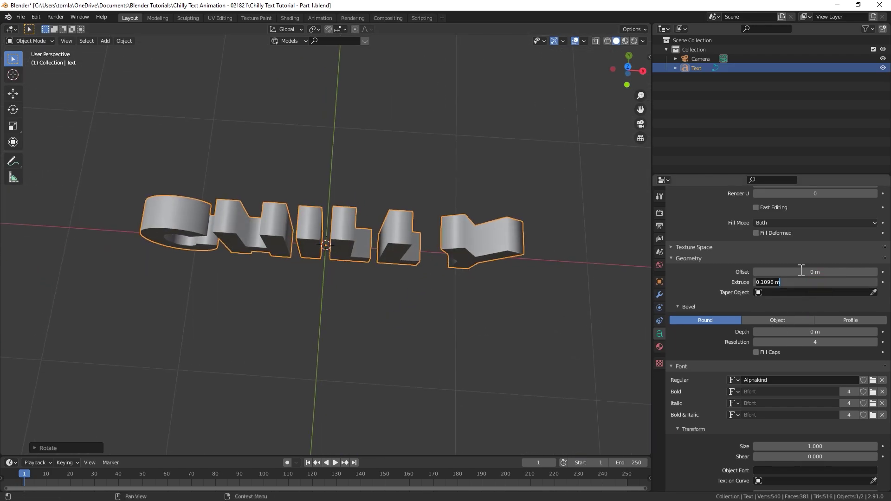
{"action": "type", "text": "0.1"}
{"action": "key", "text": "Return"}
{"action": "middle_click_drag", "start_coordinate": [427, 278], "coordinate": [318, 271]}
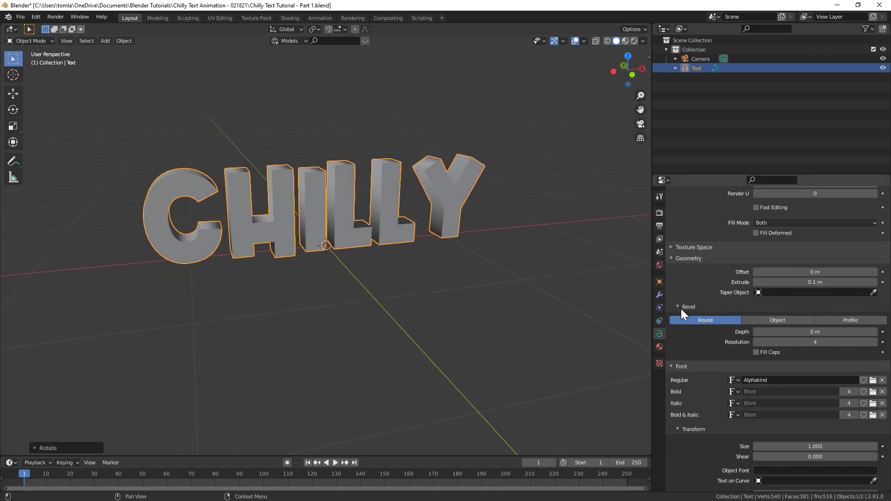
- Set Bevel Depth to 0.01 m and Bevel Resolution to 12
{"action": "left_click", "coordinate": [816, 332]}
{"action": "type", "text": "0.01"}
{"action": "key", "text": "Return"}
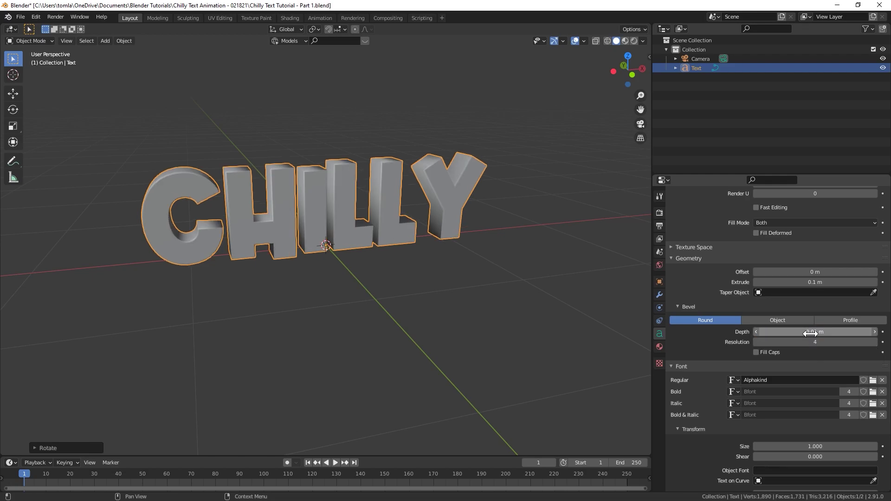
{"action": "middle_click_drag", "start_coordinate": [567, 272], "coordinate": [612, 297]}
{"action": "left_click", "coordinate": [817, 342]}
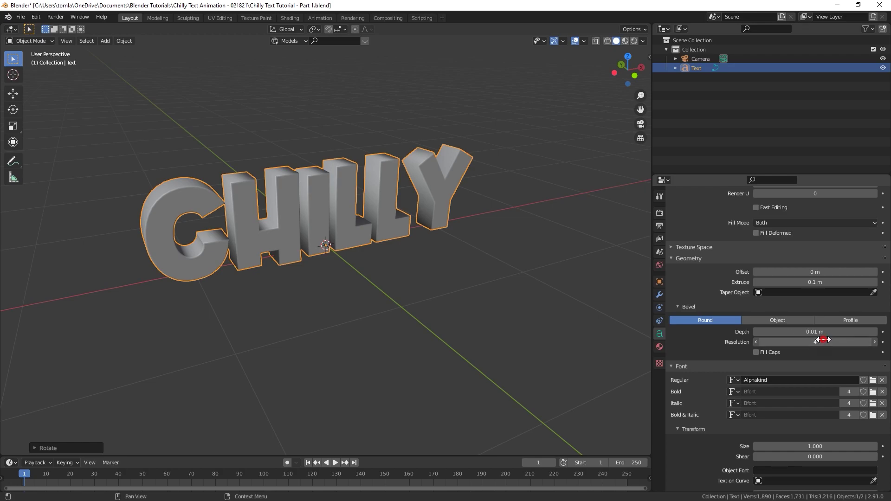
{"action": "type", "text": "12"}
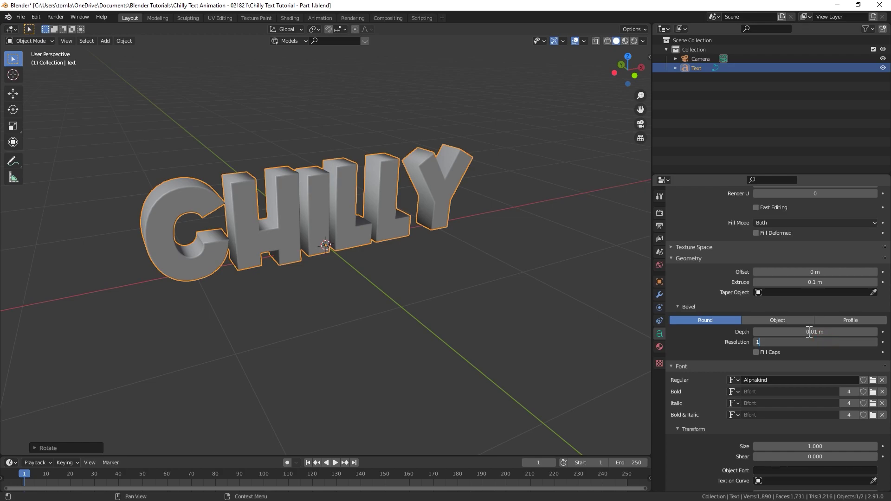
{"action": "key", "text": "Return"}
- Lower the Bevel Resolution to 8
{"action": "scroll", "coordinate": [269, 198], "scroll_direction": "up", "scroll_amount": 3}
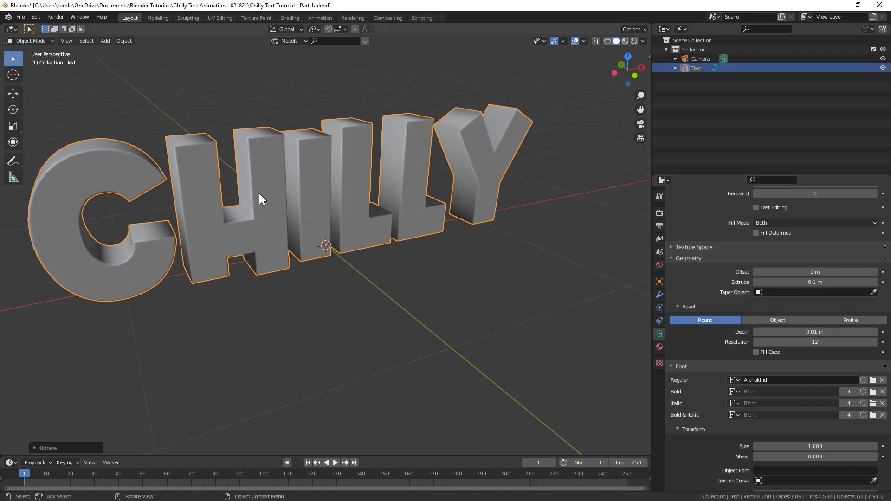
{"action": "middle_click_drag", "start_coordinate": [259, 193], "coordinate": [297, 183]}
{"action": "left_click", "coordinate": [820, 342]}
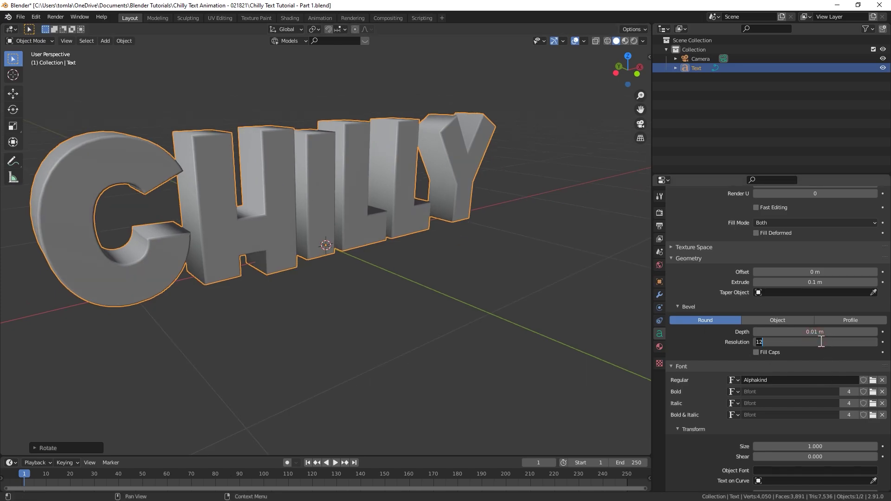
{"action": "key", "text": "BackSpace"}
{"action": "key", "text": "BackSpace"}
{"action": "type", "text": "8"}
{"action": "key", "text": "Return"}
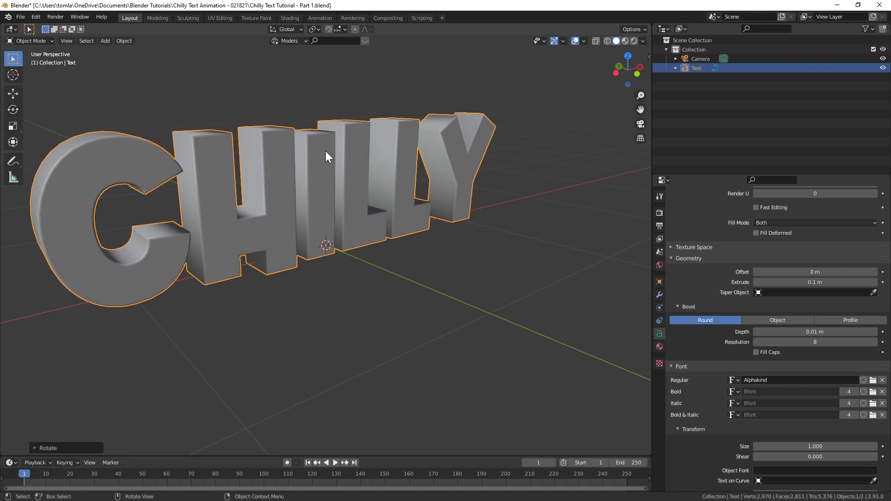
{"action": "middle_click_drag", "start_coordinate": [345, 129], "coordinate": [284, 185]}
{"action": "scroll", "coordinate": [324, 216], "scroll_direction": "up", "scroll_amount": 3}
{"action": "scroll", "coordinate": [315, 186], "scroll_direction": "down", "scroll_amount": 3}
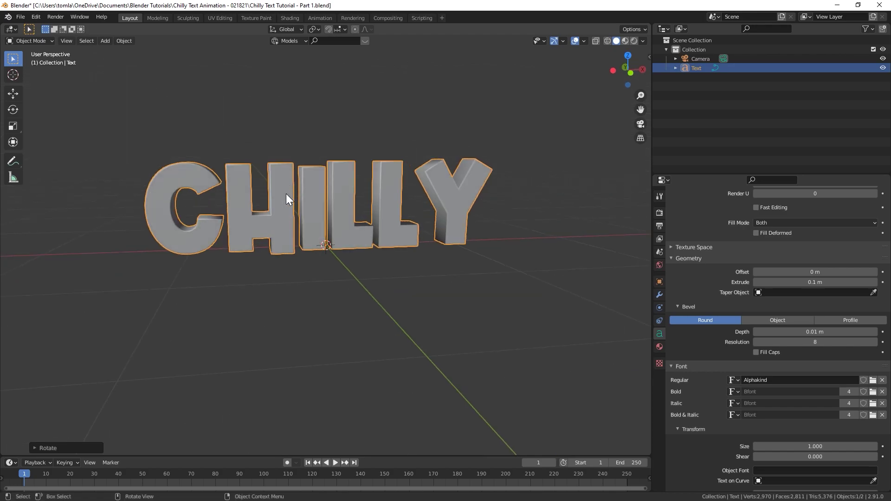
{"action": "right_click", "coordinate": [288, 182]}
{"action": "scroll", "coordinate": [326, 246], "scroll_direction": "down", "scroll_amount": 3}
{"action": "key", "text": "KP_1"}
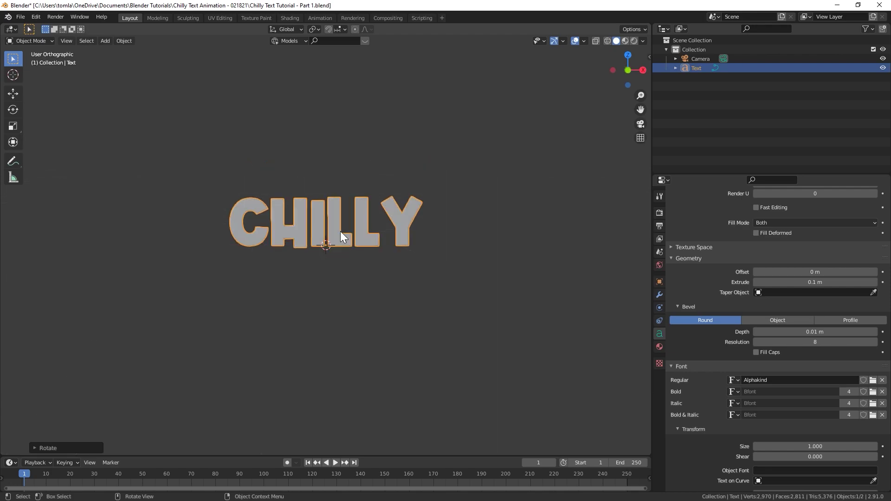
{"action": "key", "text": "s"}
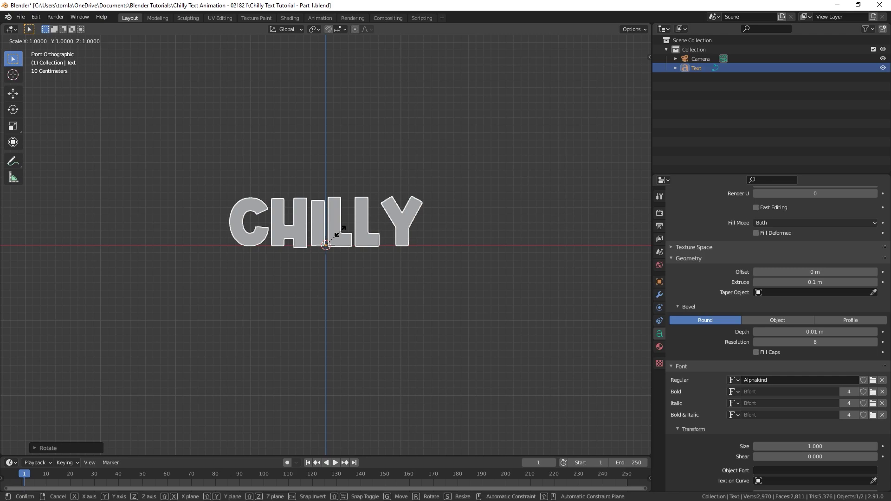
{"action": "left_click", "coordinate": [341, 231]}
{"action": "middle_click_drag", "start_coordinate": [336, 229], "coordinate": [271, 230]}
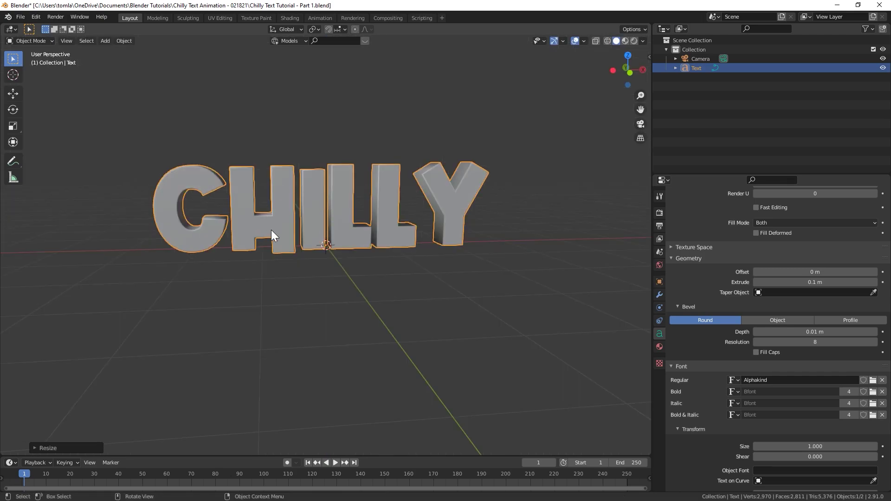
{"action": "right_click", "coordinate": [285, 199]}
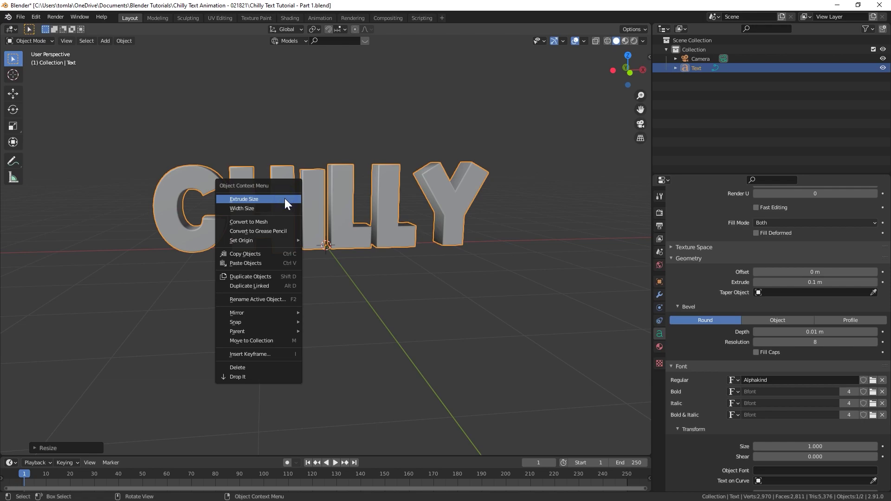
- Convert CHILLY to a mesh and Merge By Distance, removing 270 duplicate vertices
{"action": "left_click", "coordinate": [247, 223]}
{"action": "key", "text": "Tab"}
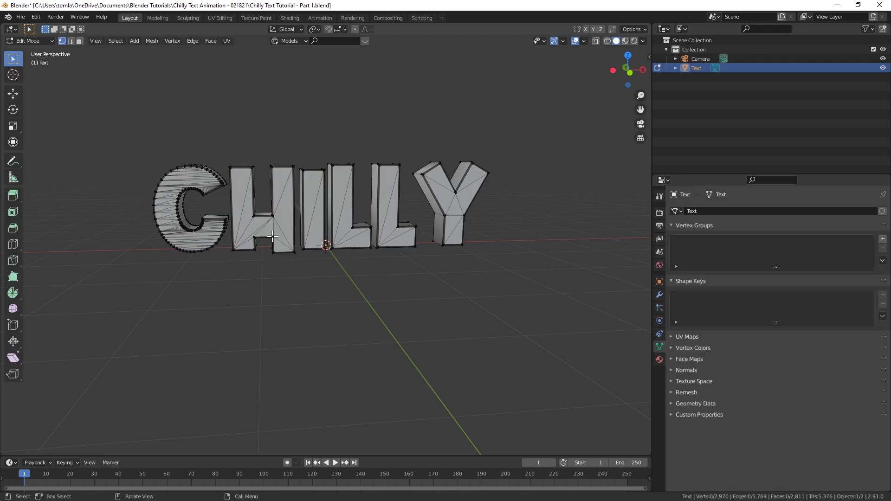
{"action": "key", "text": "a"}
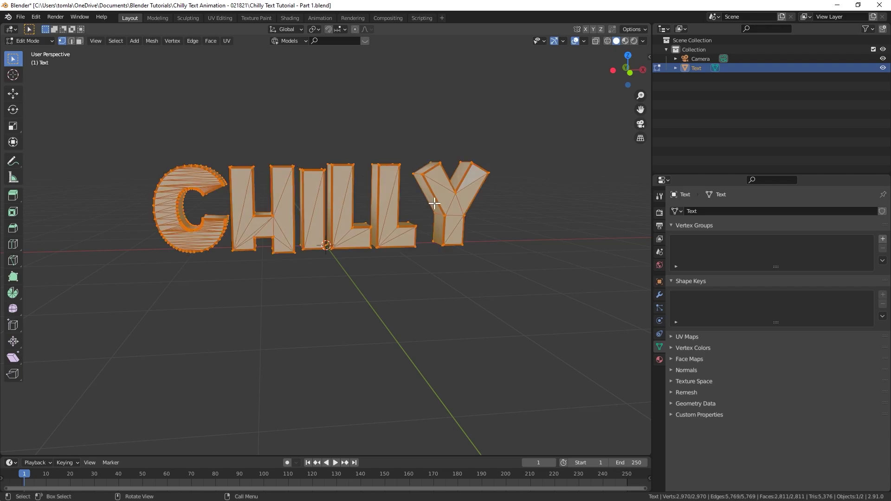
{"action": "middle_click_drag", "start_coordinate": [435, 204], "coordinate": [264, 211]}
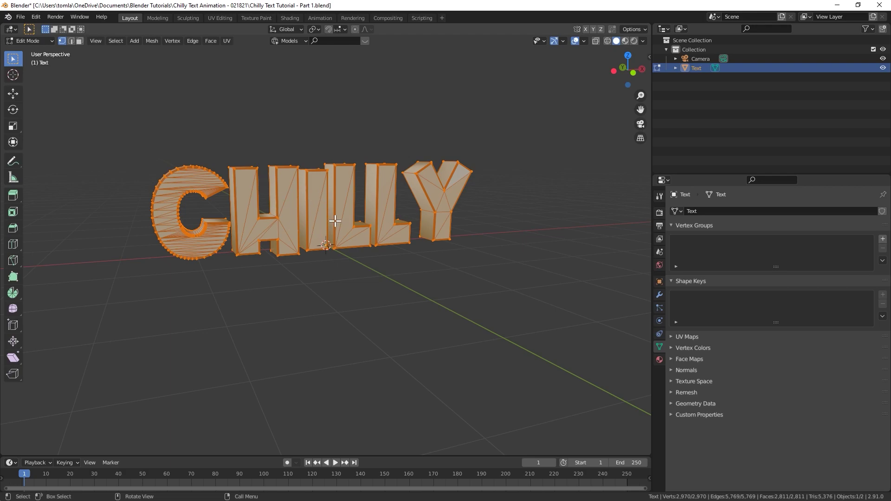
{"action": "key", "text": "m"}
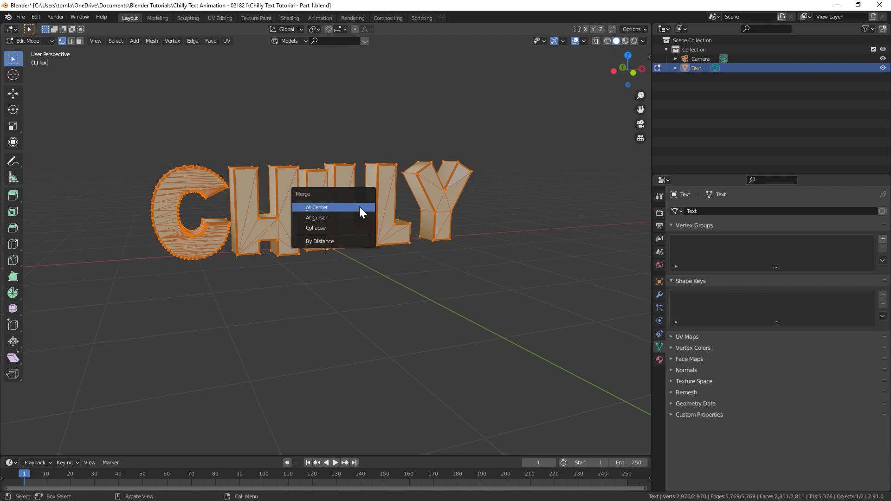
{"action": "left_click", "coordinate": [319, 241]}
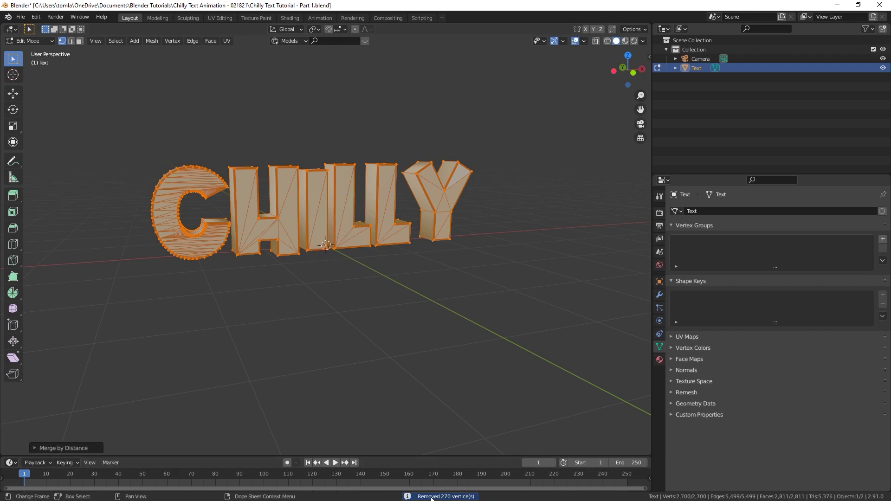
- In Object Mode, check Auto Smooth (30°) in the mesh's Normals properties
{"action": "scroll", "coordinate": [253, 206], "scroll_direction": "up", "scroll_amount": 5}
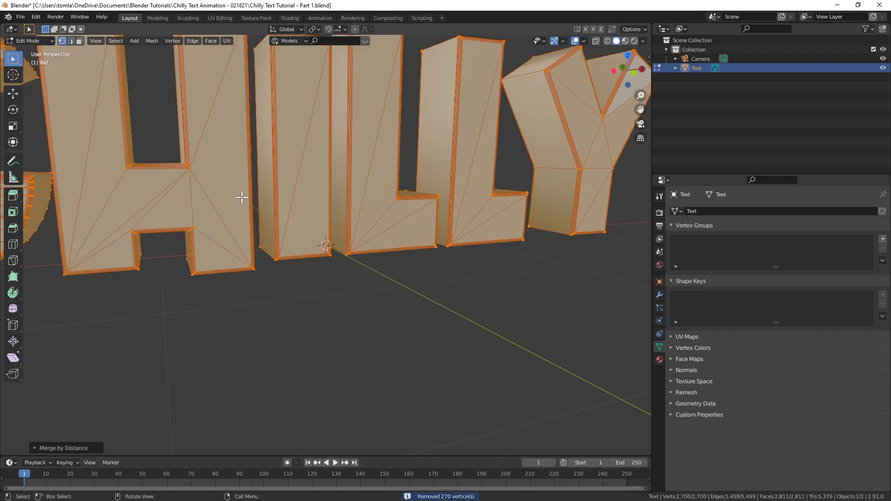
{"action": "scroll", "coordinate": [288, 148], "scroll_direction": "down", "scroll_amount": 8}
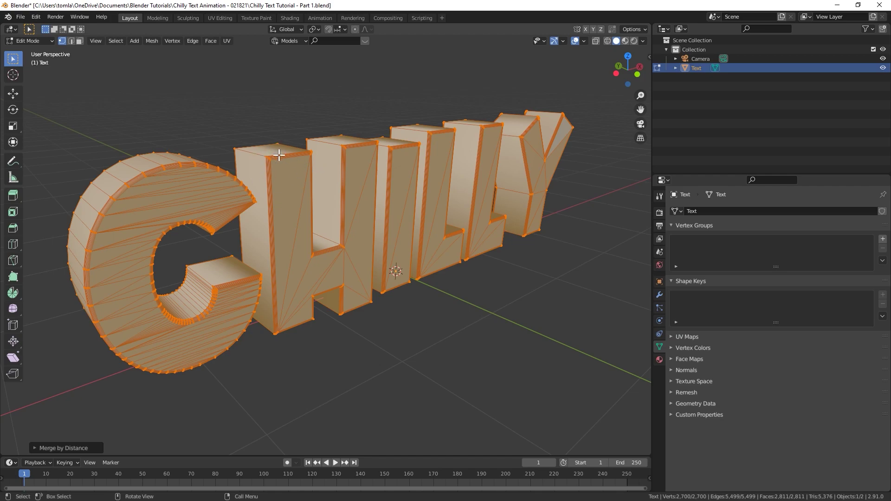
{"action": "key", "text": "Tab"}
{"action": "middle_click_drag", "start_coordinate": [394, 183], "coordinate": [427, 210]}
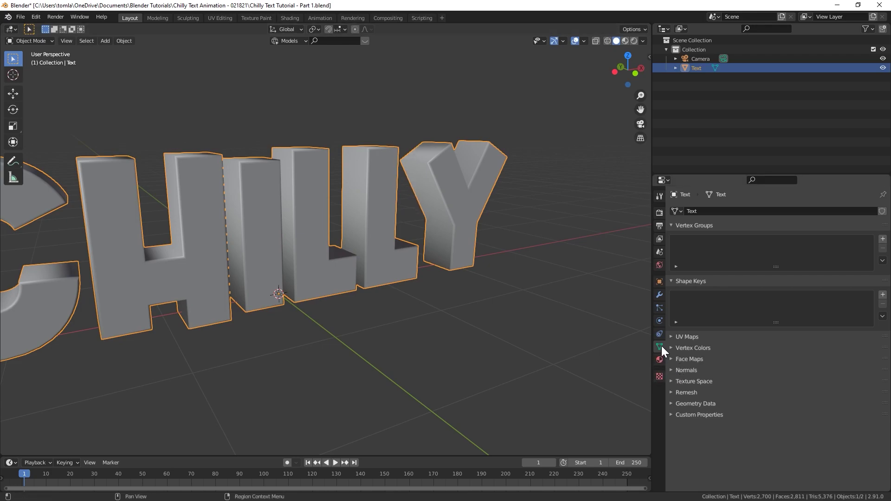
{"action": "left_click", "coordinate": [671, 370]}
{"action": "left_click", "coordinate": [756, 384]}
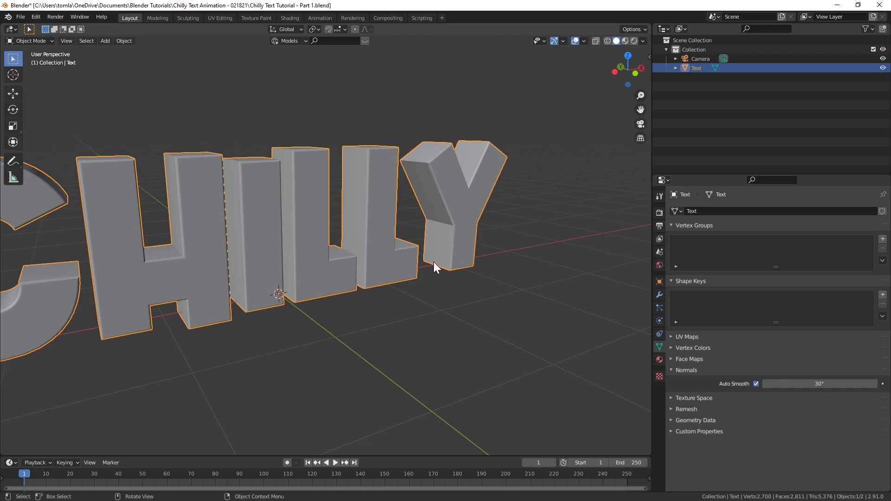
{"action": "scroll", "coordinate": [205, 225], "scroll_direction": "down", "scroll_amount": 5}
{"action": "middle_click_drag", "start_coordinate": [205, 225], "coordinate": [375, 238]}
- Separate the CHILLY mesh by loose parts into individual letters
{"action": "key", "text": "Tab"}
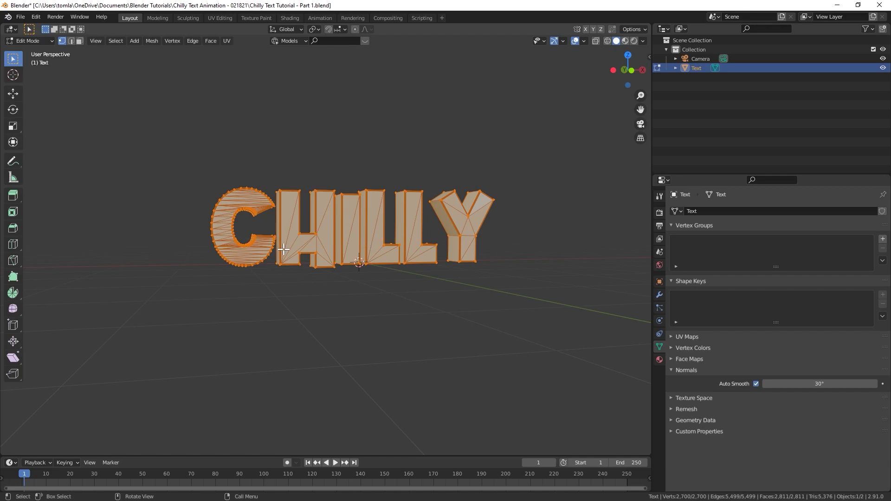
{"action": "middle_click_drag", "start_coordinate": [352, 220], "coordinate": [309, 209]}
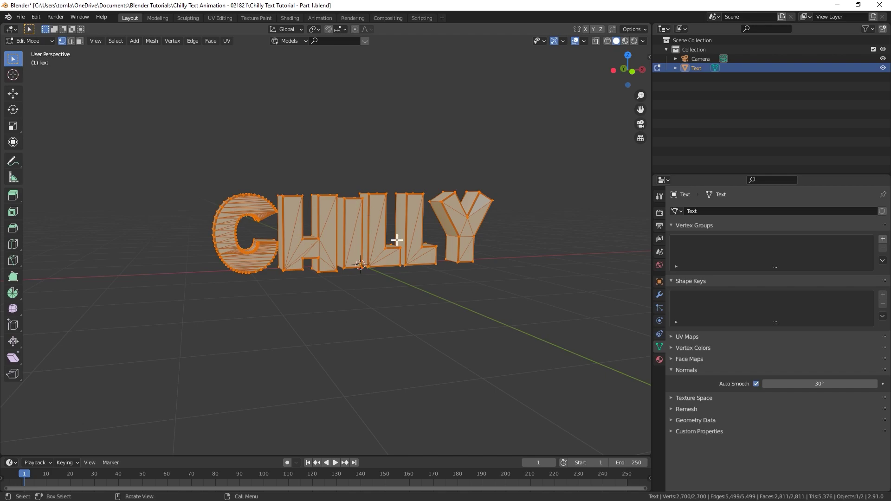
{"action": "key", "text": "p"}
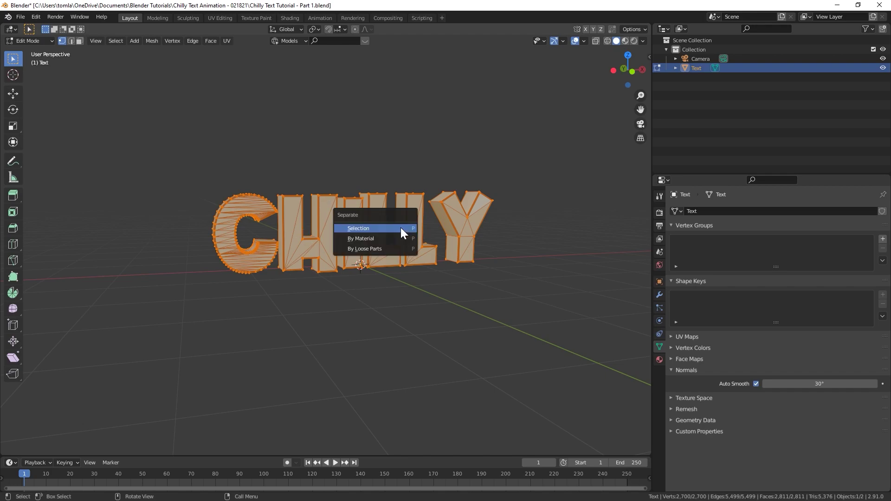
{"action": "left_click", "coordinate": [375, 248]}
{"action": "key", "text": "Tab"}
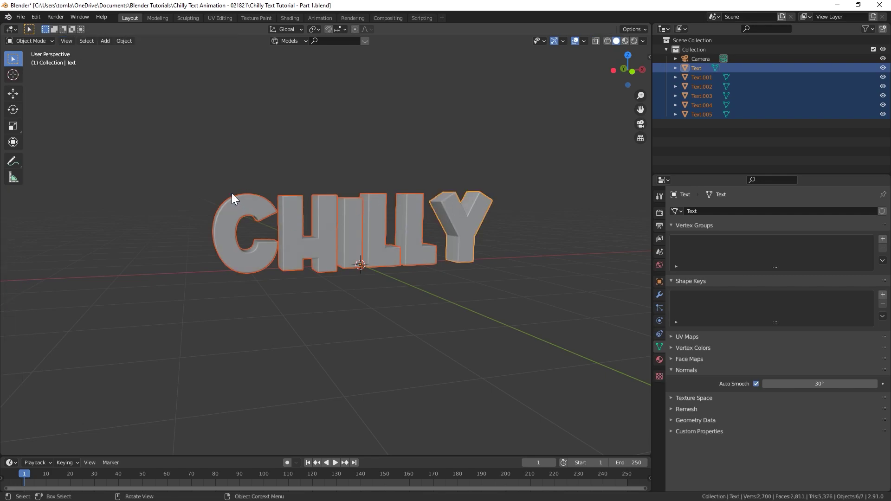
- Select all six letters and set each one's Origin to Geometry
{"action": "left_click", "coordinate": [233, 198]}
{"action": "left_click", "coordinate": [289, 210]}
{"action": "left_click", "coordinate": [348, 209]}
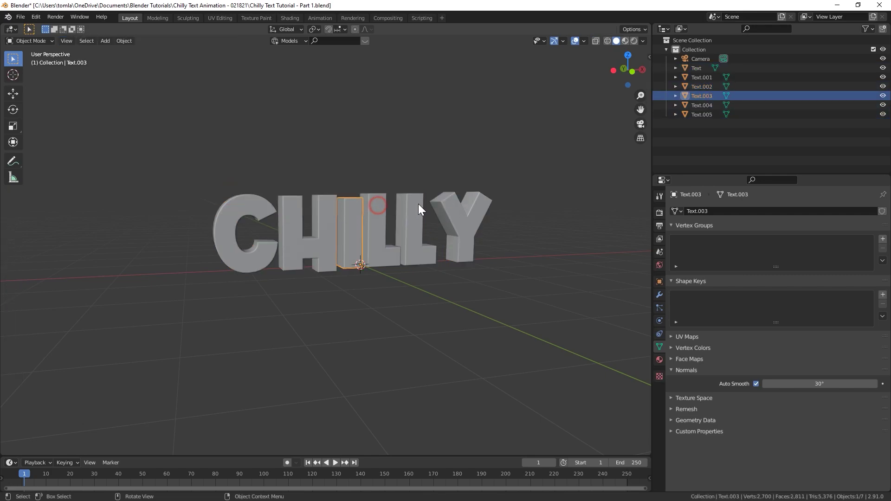
{"action": "left_click", "coordinate": [446, 202]}
{"action": "middle_click_drag", "start_coordinate": [328, 207], "coordinate": [215, 177]}
{"action": "left_click_drag", "start_coordinate": [173, 151], "coordinate": [591, 295]}
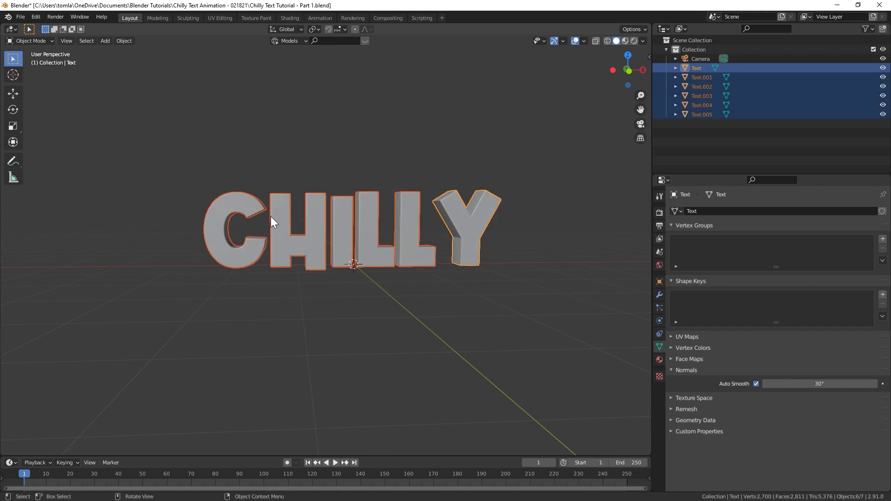
{"action": "right_click", "coordinate": [234, 197]}
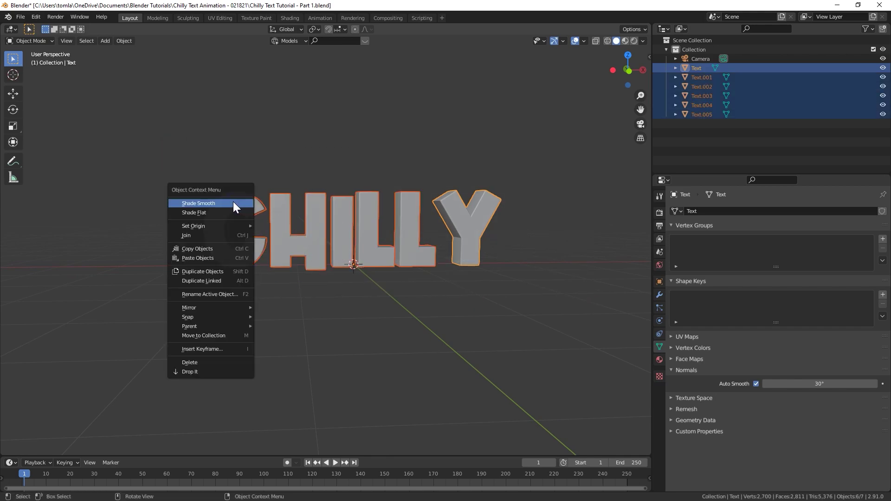
{"action": "mouse_move", "coordinate": [196, 225]}
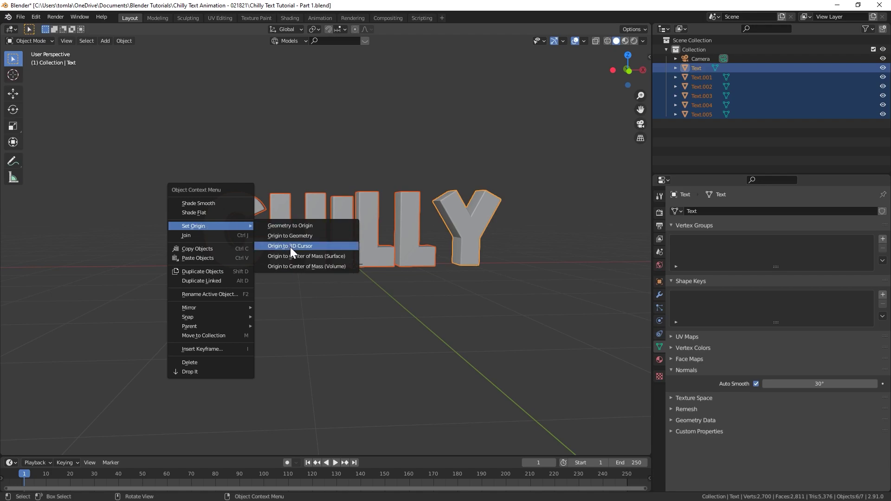
{"action": "left_click", "coordinate": [303, 236]}
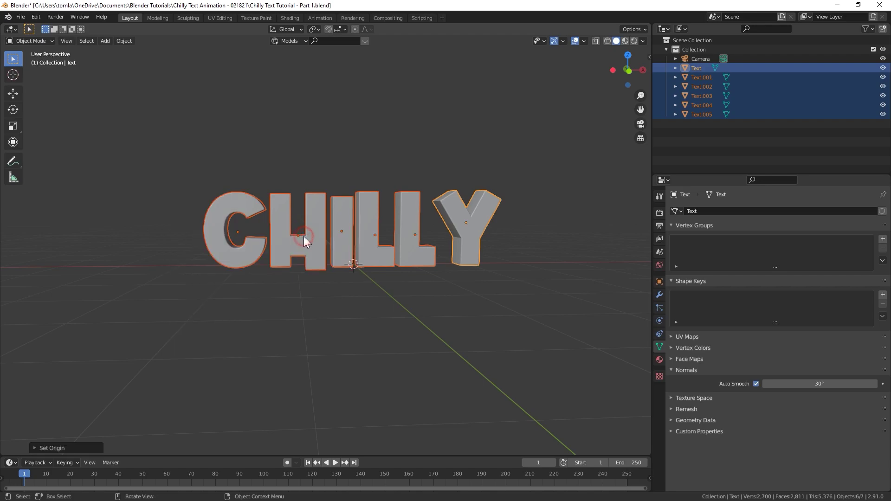
- Check each letter's origin by selecting them in turn, then save the file
{"action": "left_click", "coordinate": [220, 126]}
{"action": "left_click", "coordinate": [235, 203]}
{"action": "left_click", "coordinate": [302, 231]}
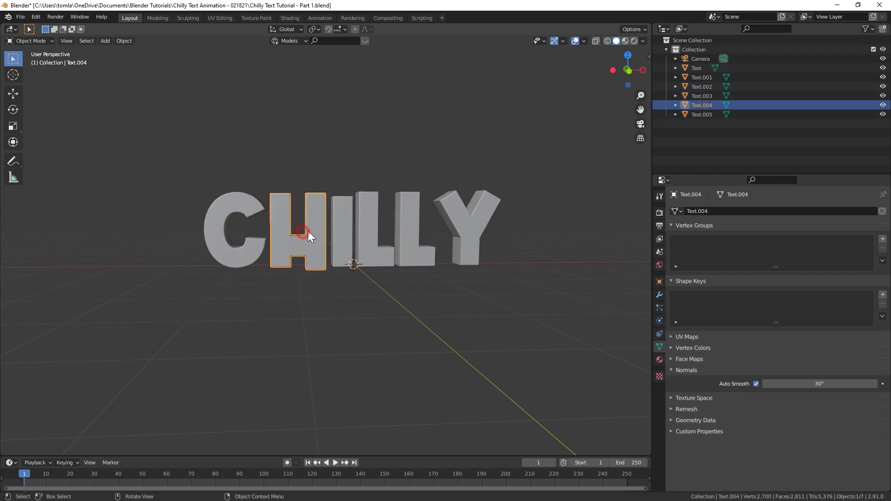
{"action": "left_click", "coordinate": [346, 228]}
{"action": "left_click", "coordinate": [372, 224]}
{"action": "left_click", "coordinate": [411, 221]}
{"action": "left_click", "coordinate": [473, 219]}
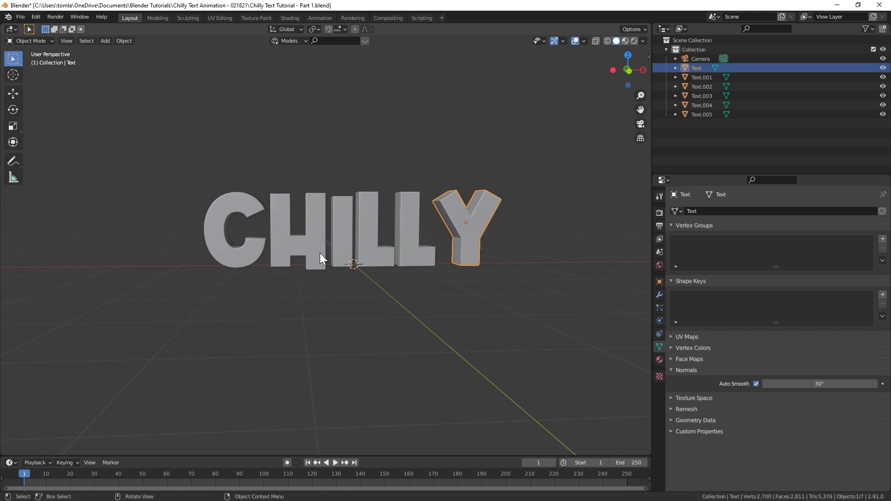
{"action": "left_click_drag", "start_coordinate": [183, 176], "coordinate": [465, 307]}
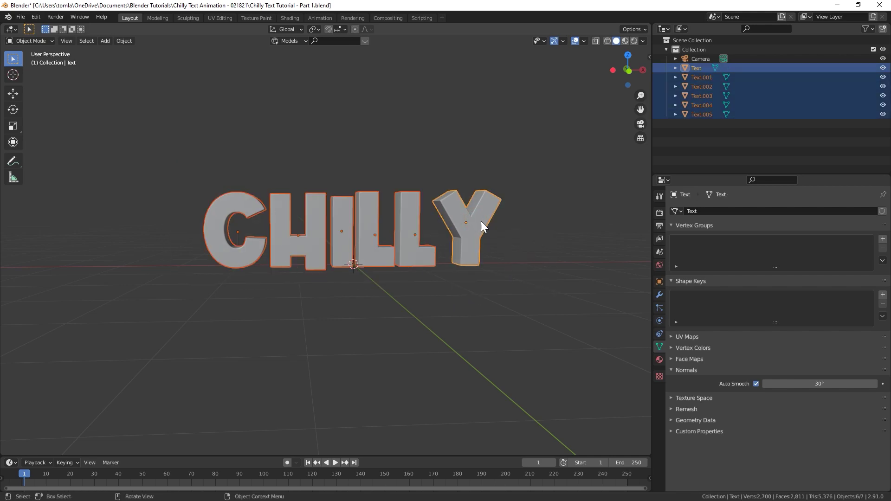
{"action": "key", "text": "ctrl+s"}
{"action": "left_click", "coordinate": [232, 177]}
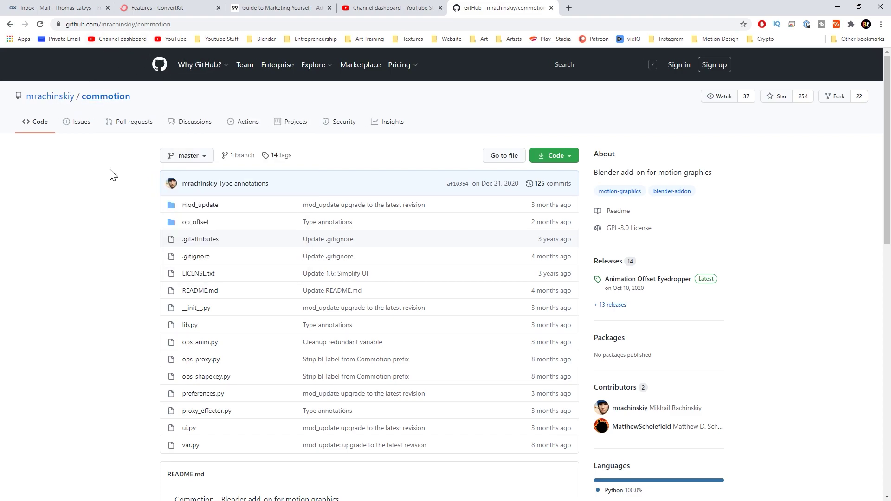
{"action": "scroll", "coordinate": [142, 207], "scroll_direction": "down", "scroll_amount": 8}
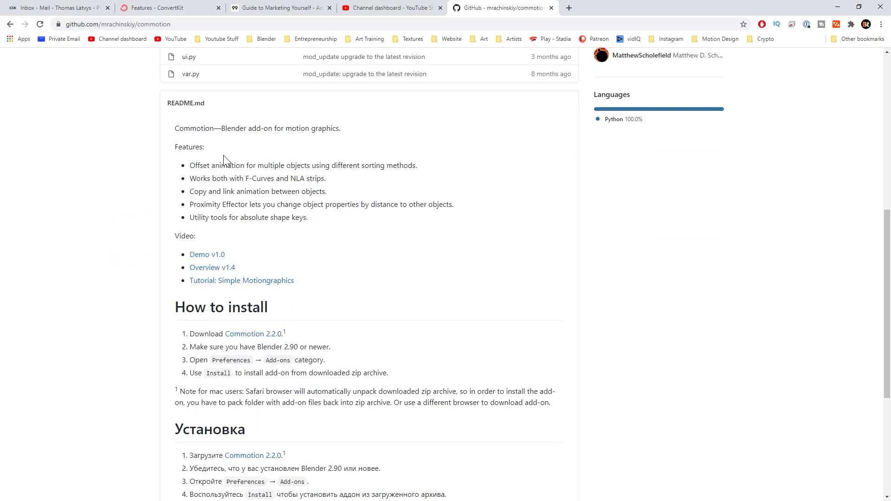
{"action": "scroll", "coordinate": [212, 140], "scroll_direction": "up", "scroll_amount": 7}
{"action": "scroll", "coordinate": [159, 218], "scroll_direction": "down", "scroll_amount": 8}
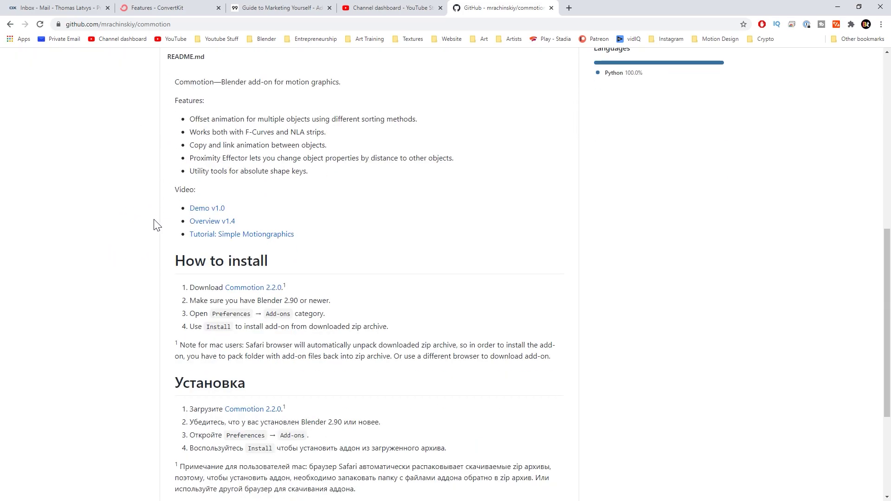
{"action": "left_click", "coordinate": [249, 287]}
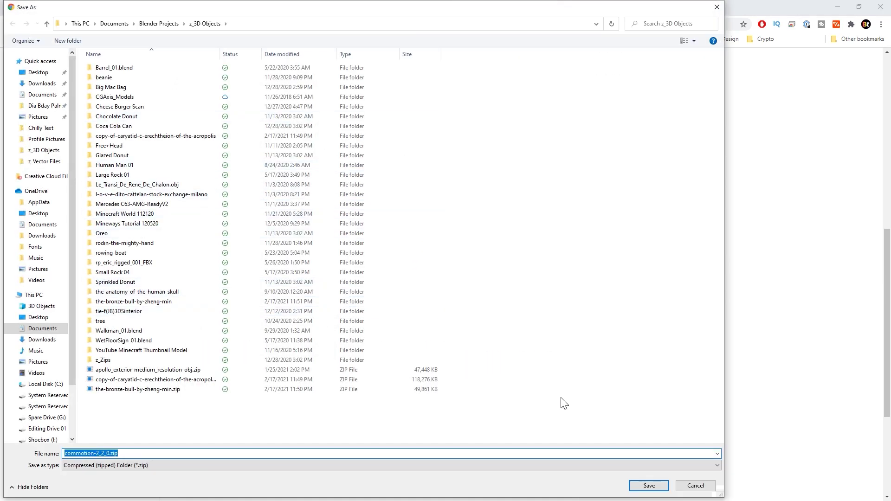
{"action": "left_click", "coordinate": [699, 486]}
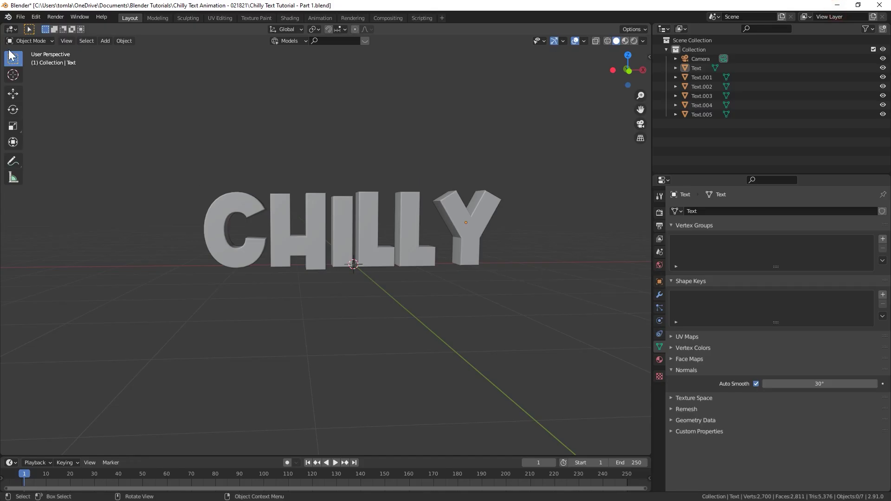
- Install commotion-2_2_0.zip from the Blender Addons folder in Preferences' Add-ons
{"action": "left_click", "coordinate": [35, 17]}
{"action": "left_click", "coordinate": [68, 148]}
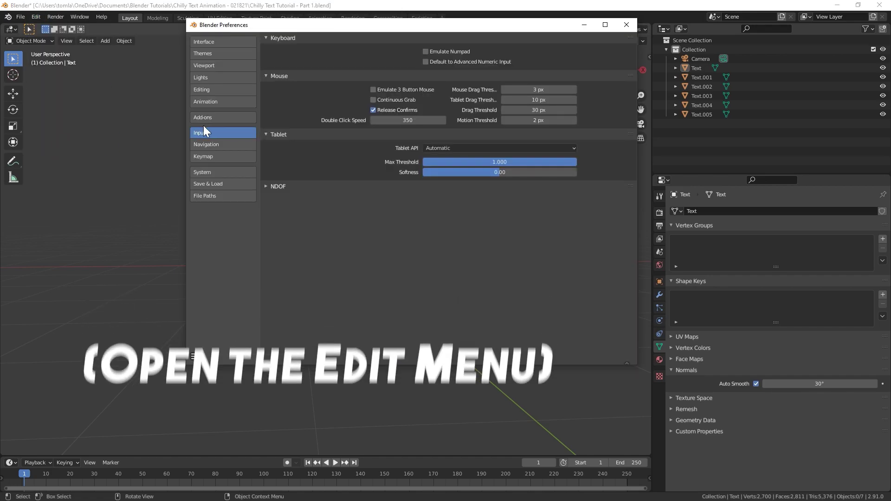
{"action": "left_click", "coordinate": [227, 119]}
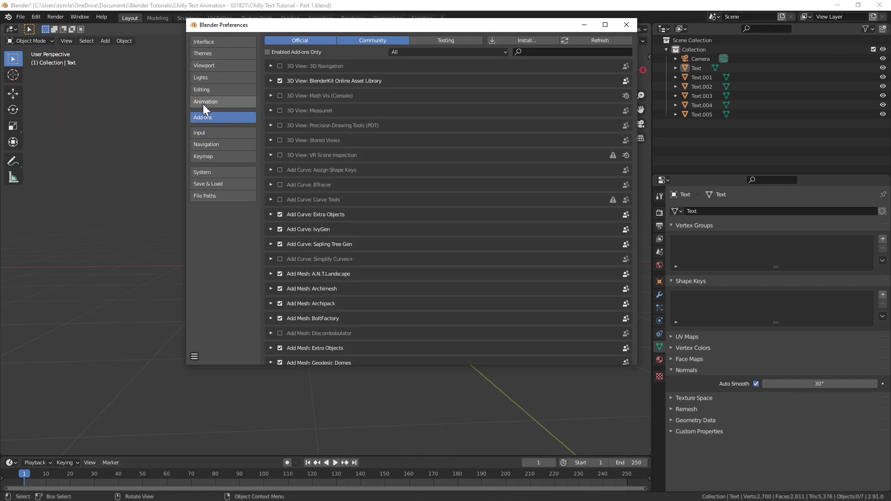
{"action": "left_click", "coordinate": [527, 40]}
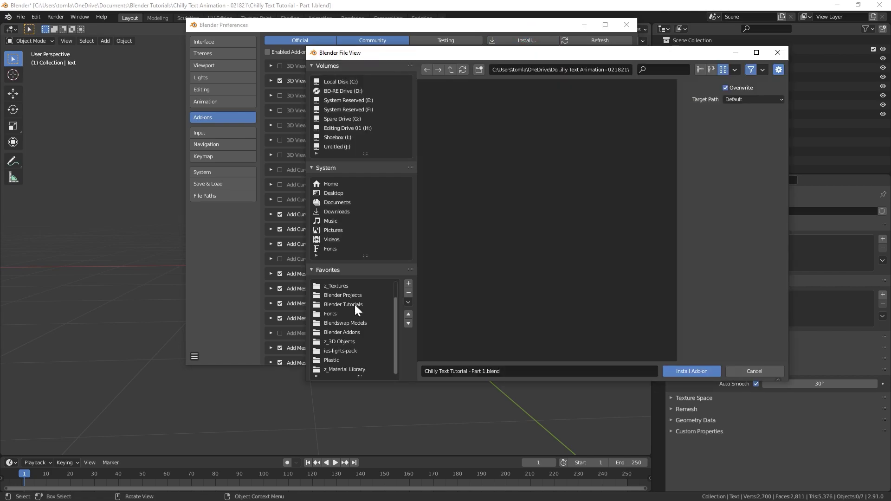
{"action": "left_click", "coordinate": [351, 332]}
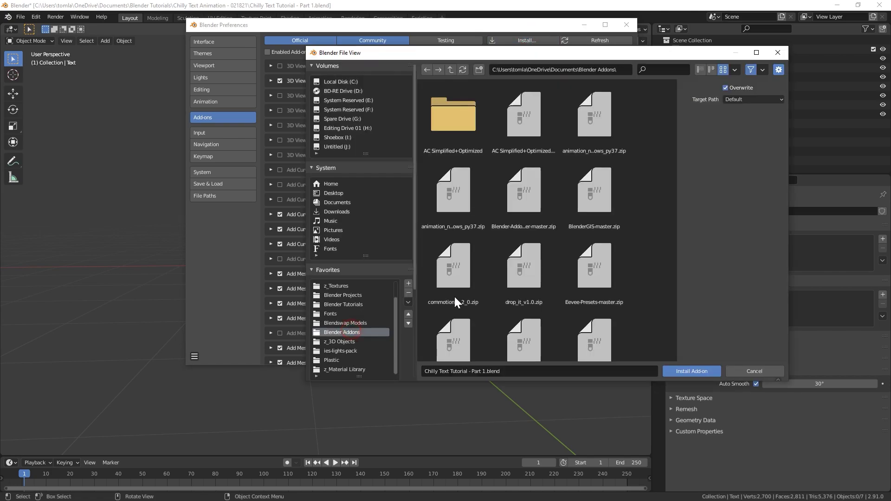
{"action": "scroll", "coordinate": [498, 233], "scroll_direction": "down", "scroll_amount": 3}
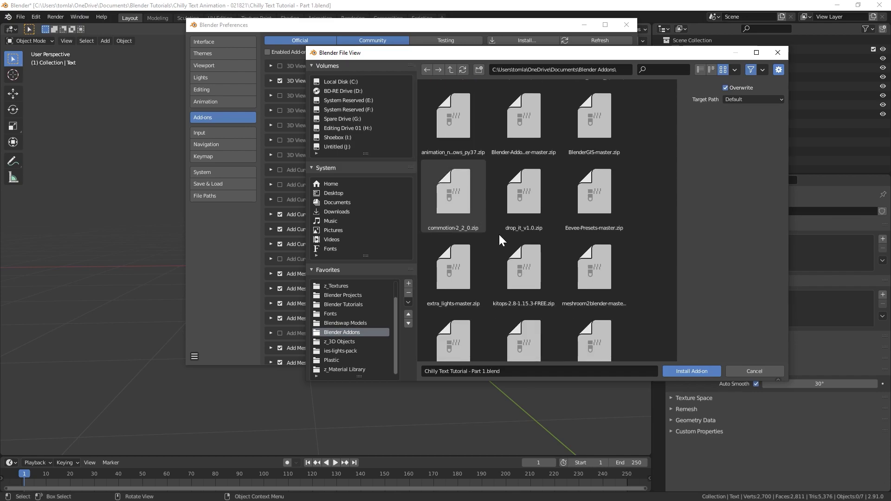
{"action": "left_click", "coordinate": [453, 190]}
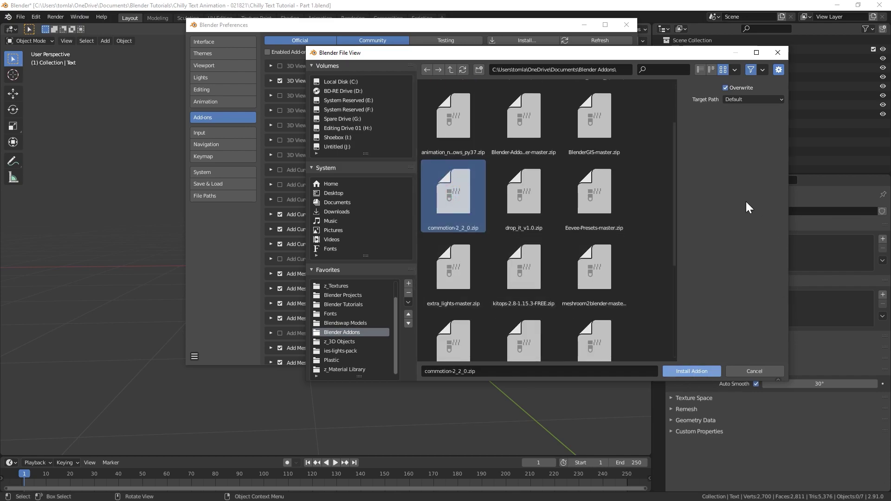
{"action": "left_click", "coordinate": [764, 371]}
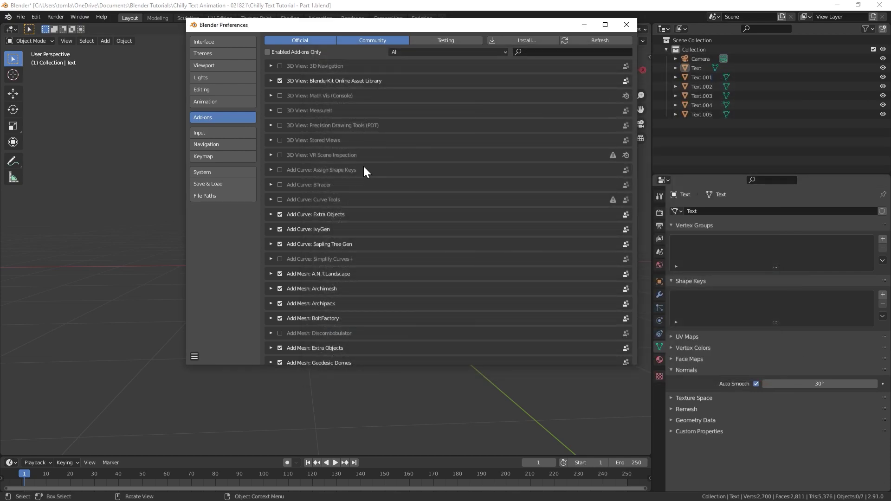
- Search 'comm', enable and expand Animation: Commotion, then close Preferences
{"action": "left_click", "coordinate": [575, 51]}
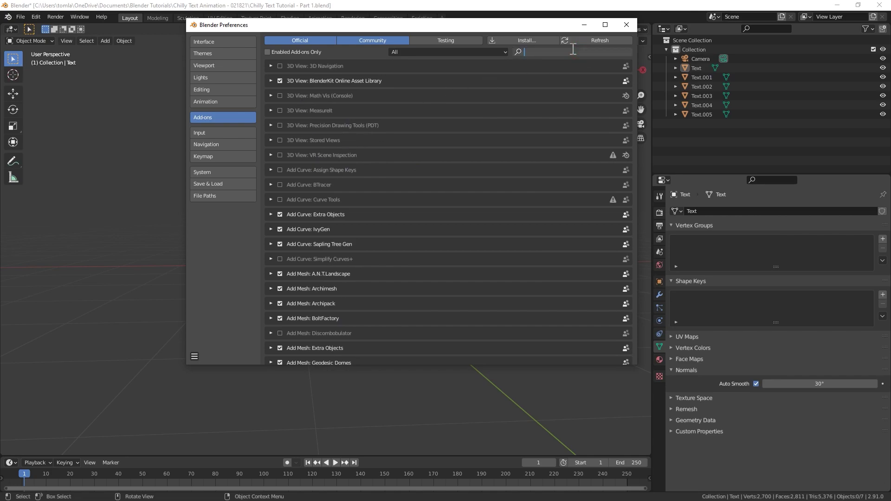
{"action": "type", "text": "comm"}
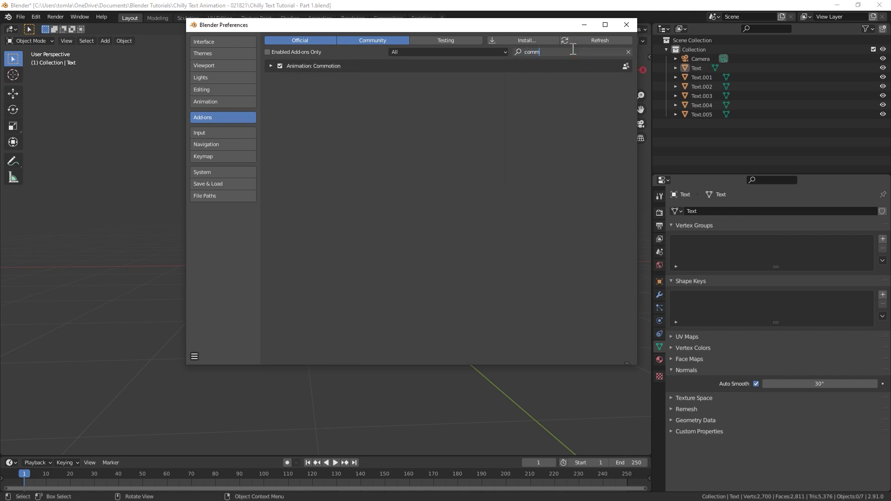
{"action": "left_click", "coordinate": [284, 83]}
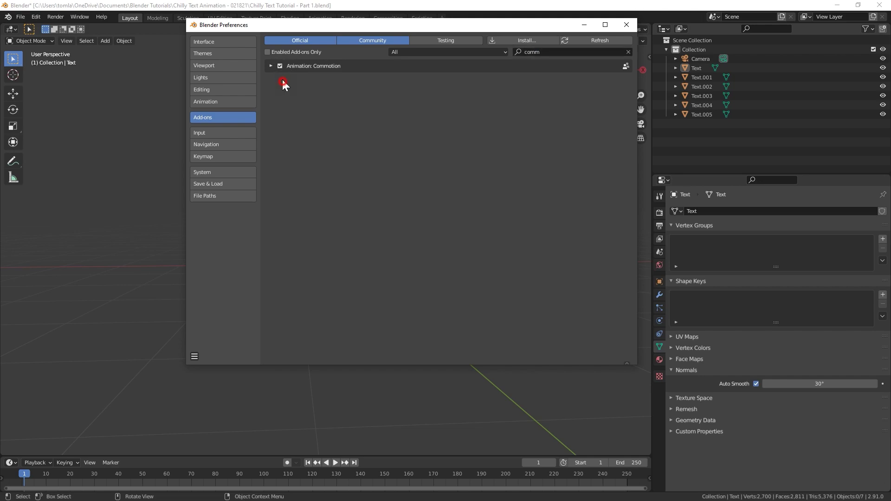
{"action": "left_click", "coordinate": [271, 66]}
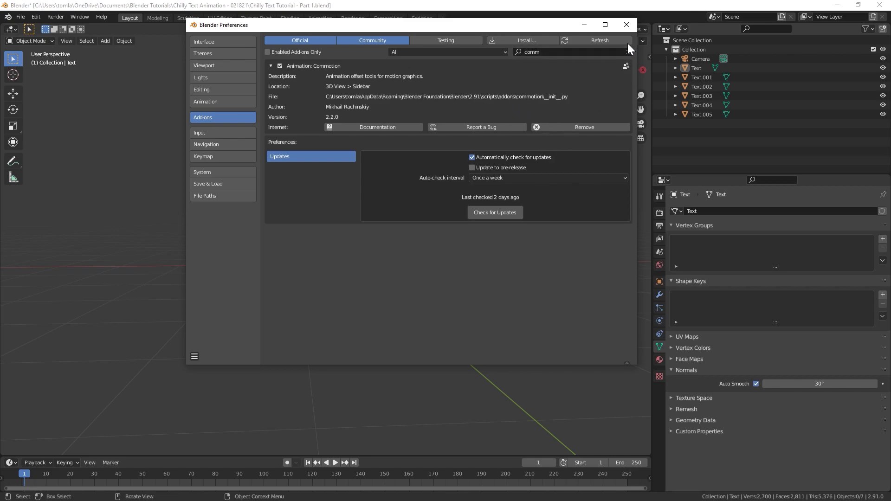
{"action": "left_click", "coordinate": [626, 30]}
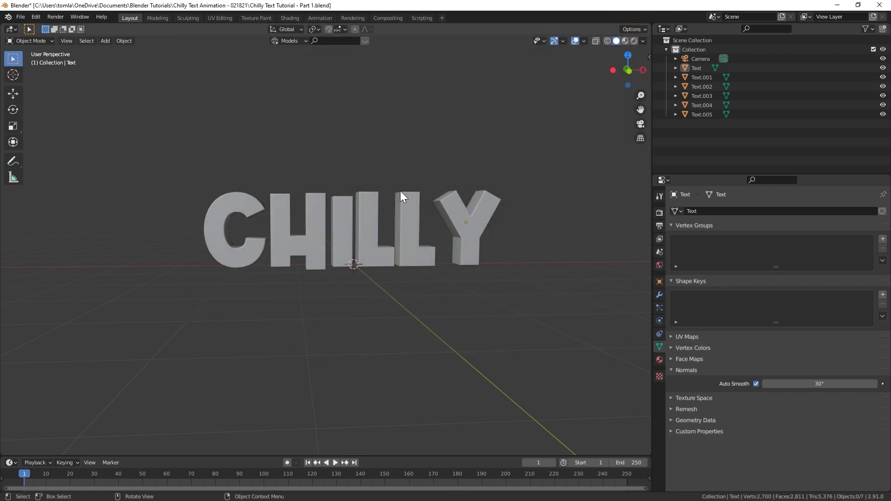
- Open the sidebar's Commotion tab and box-select all six CHILLY letters
{"action": "key", "text": "n"}
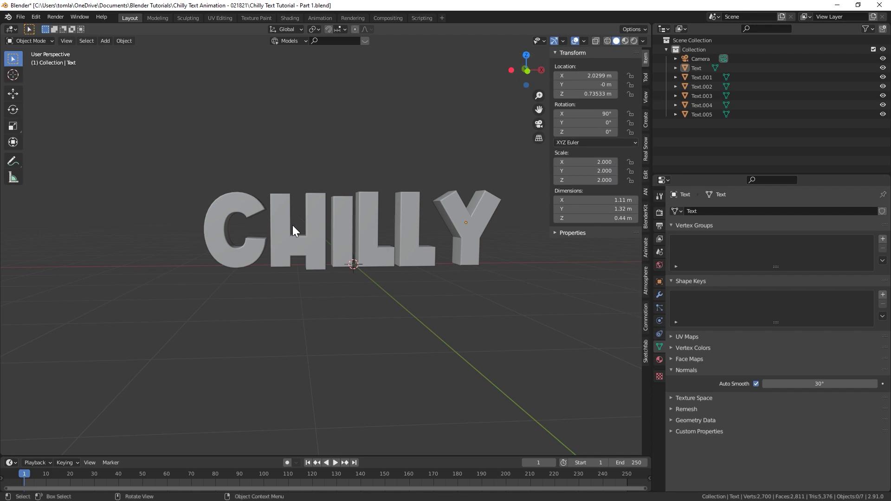
{"action": "left_click", "coordinate": [645, 316]}
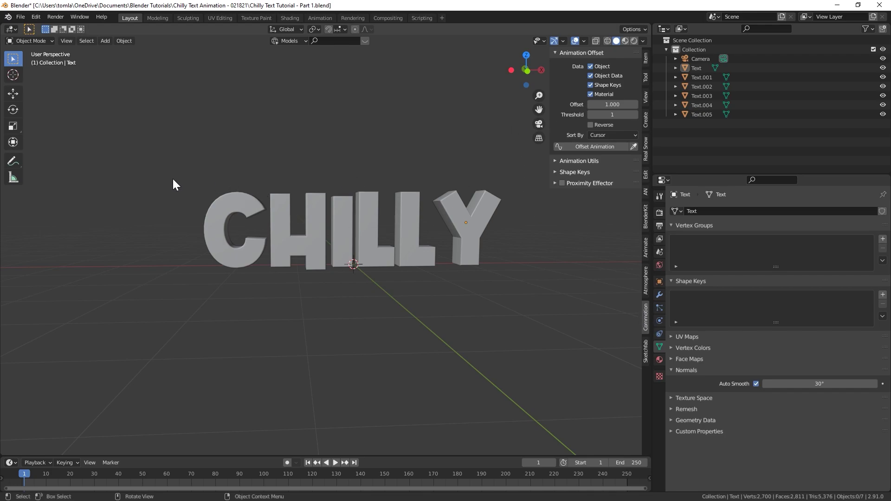
{"action": "left_click_drag", "start_coordinate": [157, 171], "coordinate": [525, 302]}
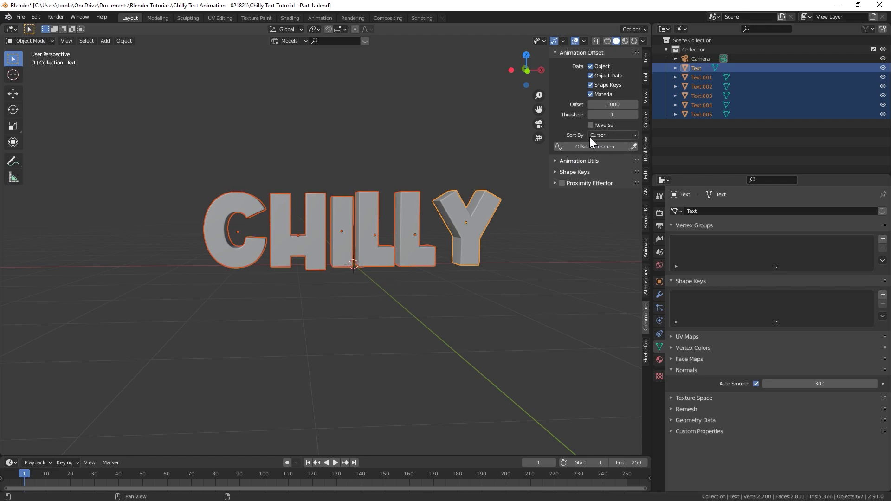
- Review the Animation Offset Sort By options and enlarge the timeline
{"action": "left_click", "coordinate": [602, 135]}
{"action": "left_click", "coordinate": [631, 135]}
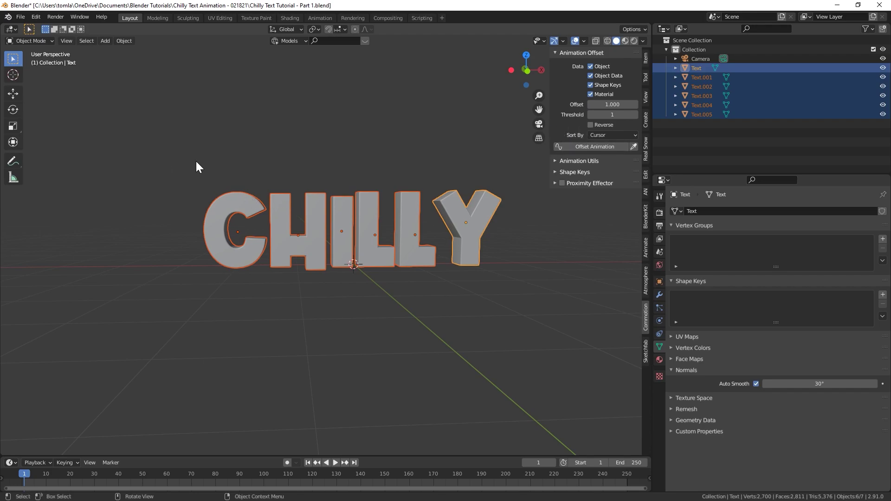
{"action": "left_click_drag", "start_coordinate": [278, 457], "coordinate": [278, 419]}
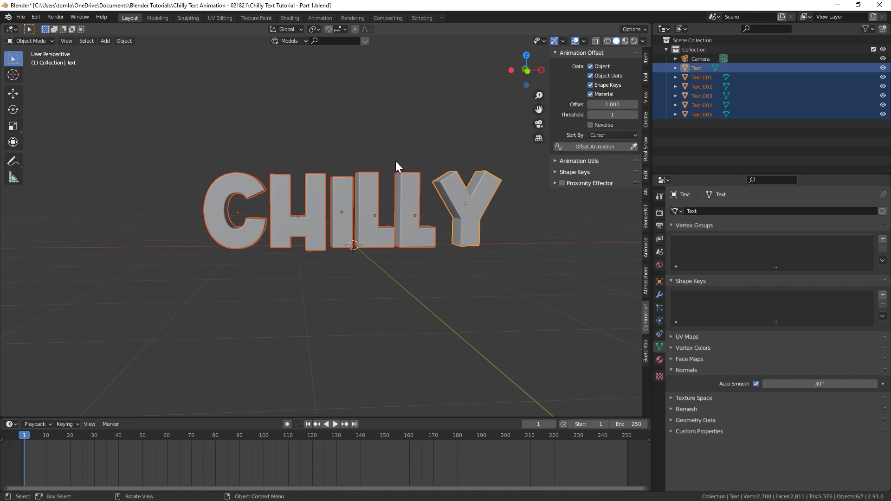
- Set the pivot point to Individual Origins and test-rotate the letters with R
{"action": "left_click", "coordinate": [316, 31]}
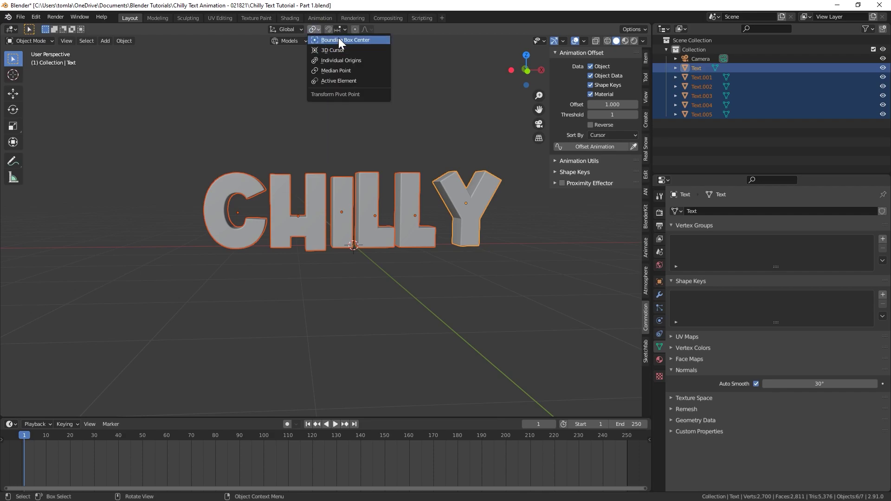
{"action": "left_click", "coordinate": [352, 60]}
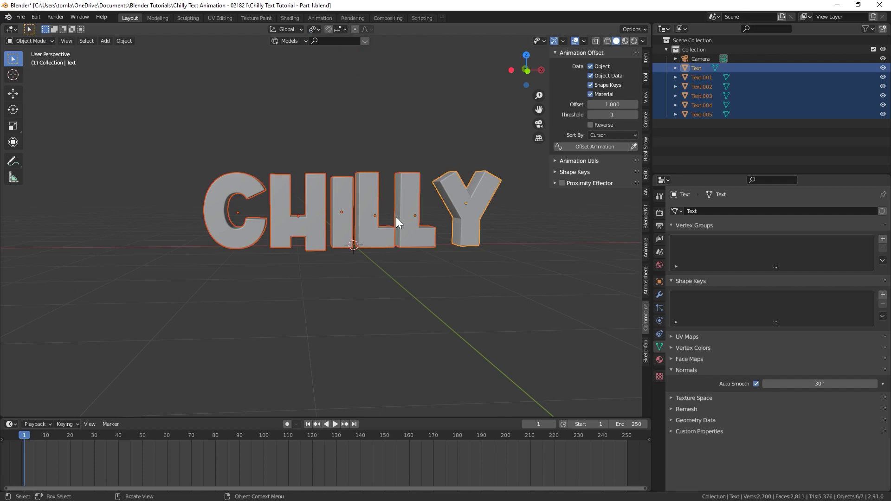
{"action": "key", "text": "r"}
{"action": "key", "text": "r"}
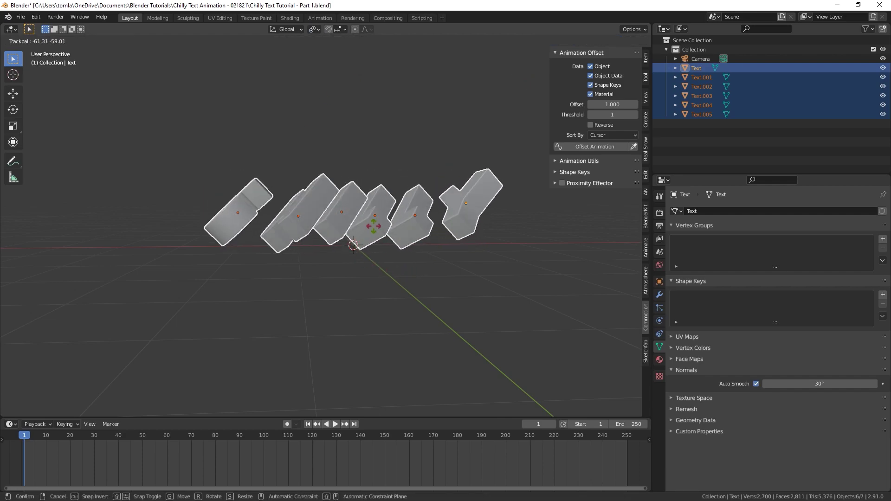
- Reselect all six CHILLY letters and key their location at frames 1 and 24
{"action": "key", "text": "Escape"}
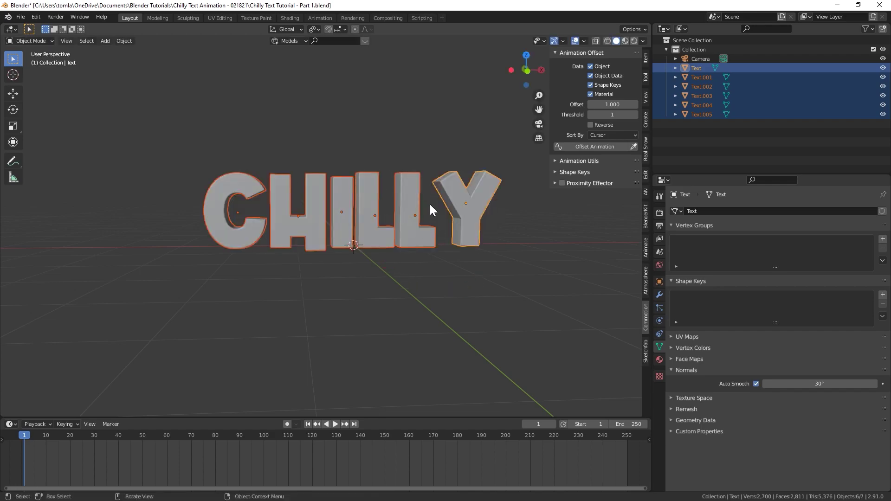
{"action": "left_click", "coordinate": [110, 126]}
{"action": "left_click_drag", "start_coordinate": [112, 127], "coordinate": [529, 311]}
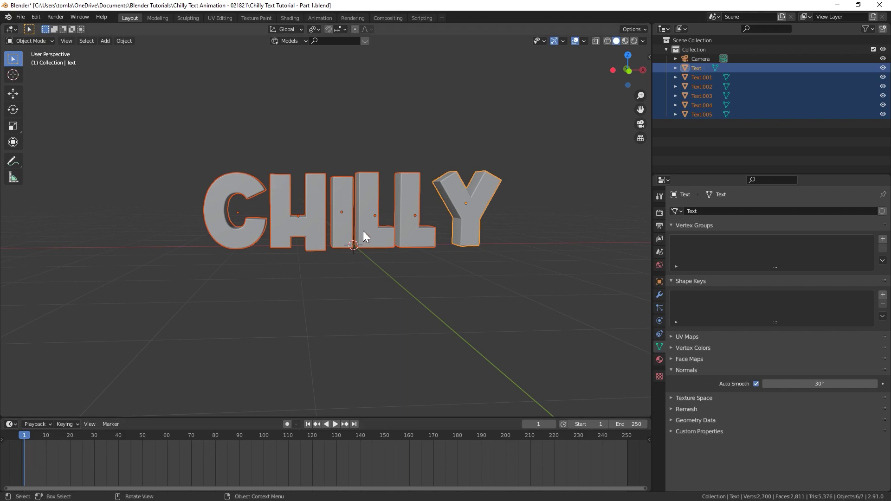
{"action": "key", "text": "i"}
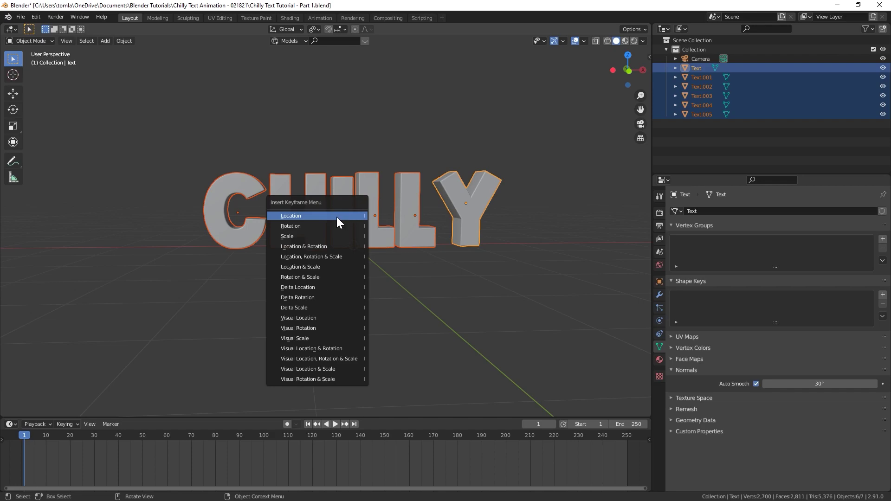
{"action": "left_click", "coordinate": [303, 216]}
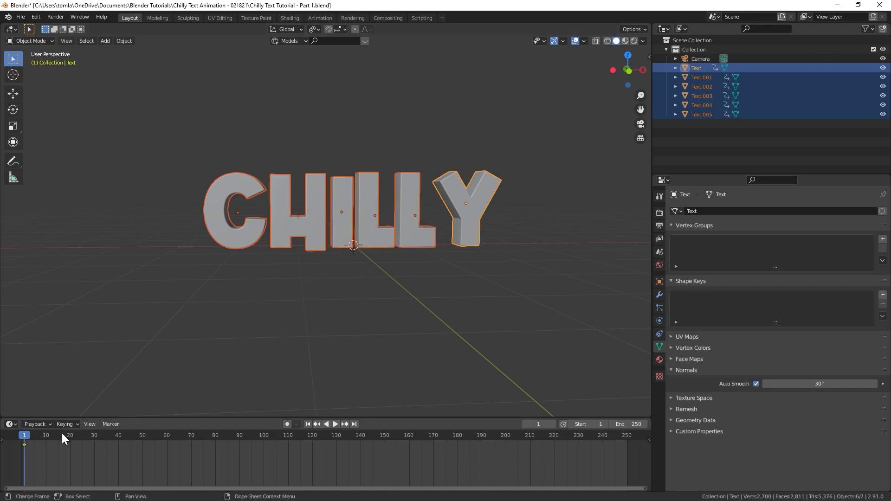
{"action": "left_click_drag", "start_coordinate": [67, 439], "coordinate": [79, 439]}
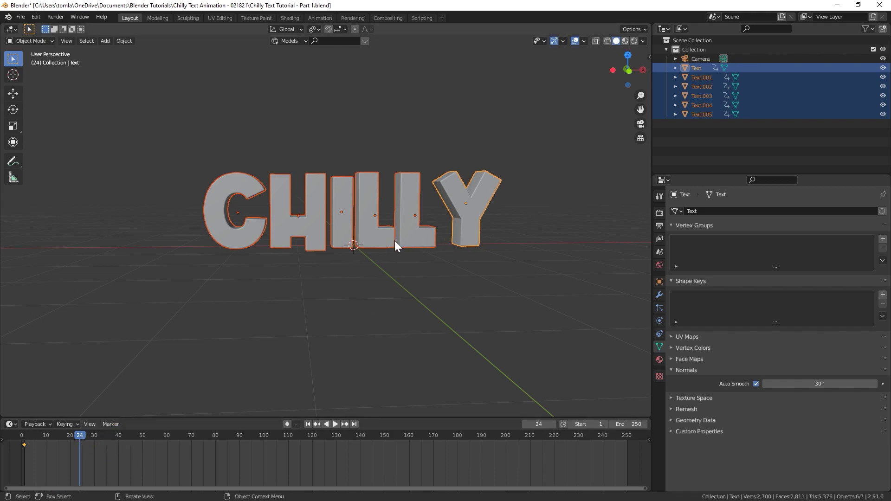
{"action": "key", "text": "i"}
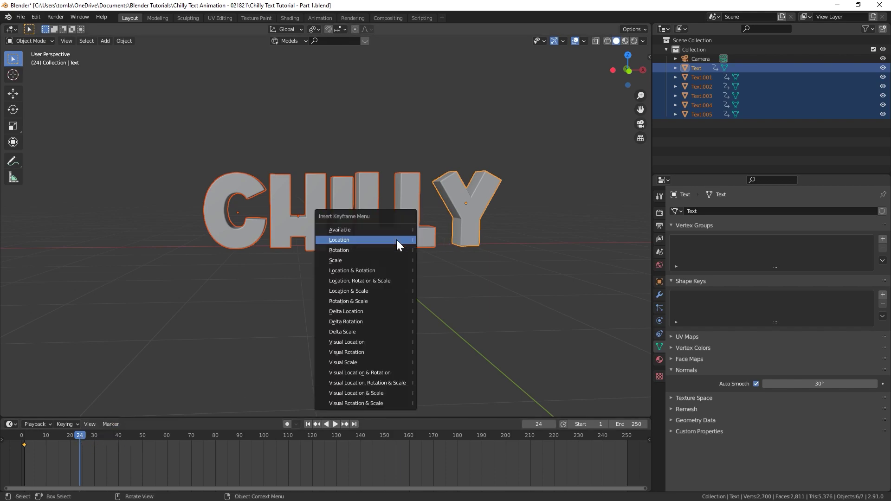
{"action": "left_click", "coordinate": [344, 240]}
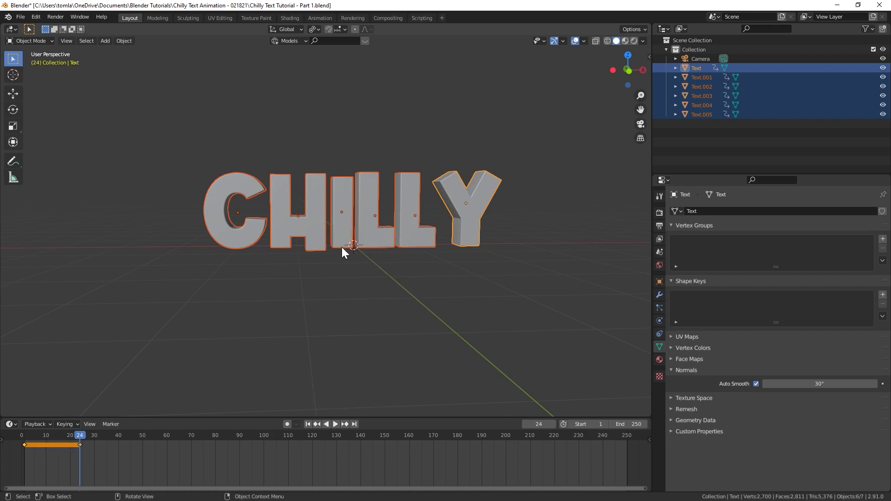
- At frame 12, raise the letters 1 m along Z and key their location
{"action": "left_click_drag", "start_coordinate": [67, 438], "coordinate": [50, 439]}
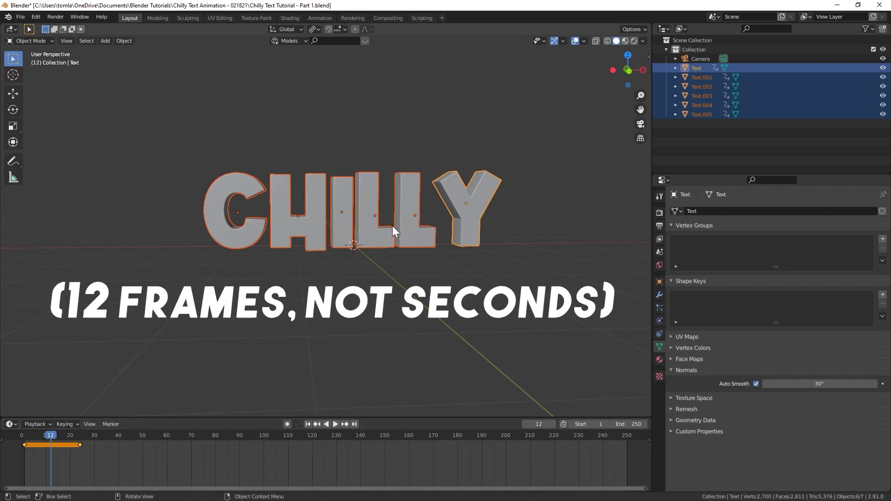
{"action": "key", "text": "g"}
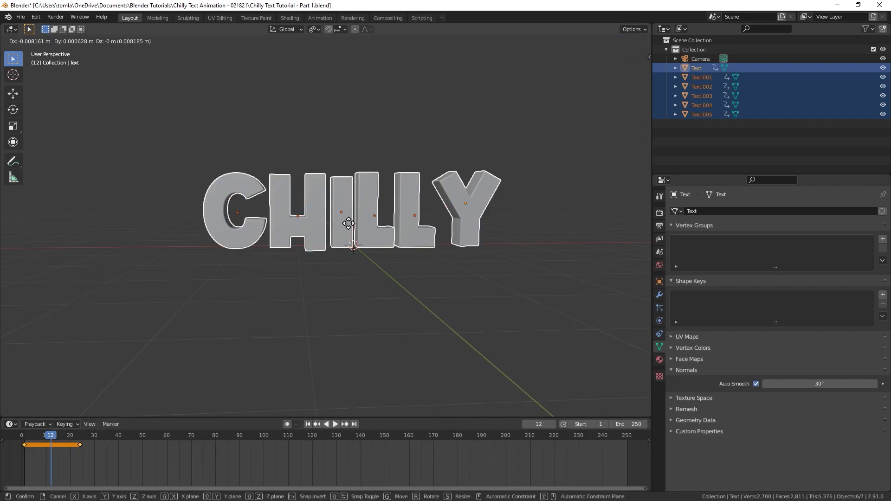
{"action": "key", "text": "z"}
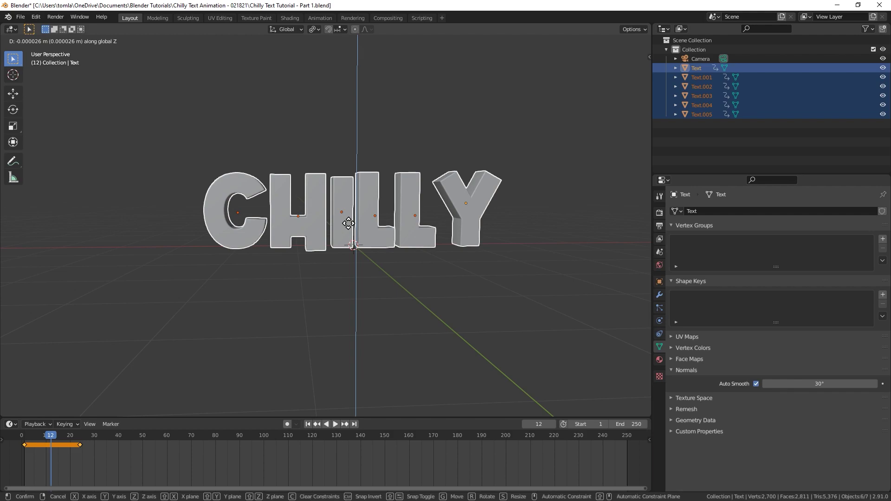
{"action": "mouse_move", "coordinate": [353, 178]}
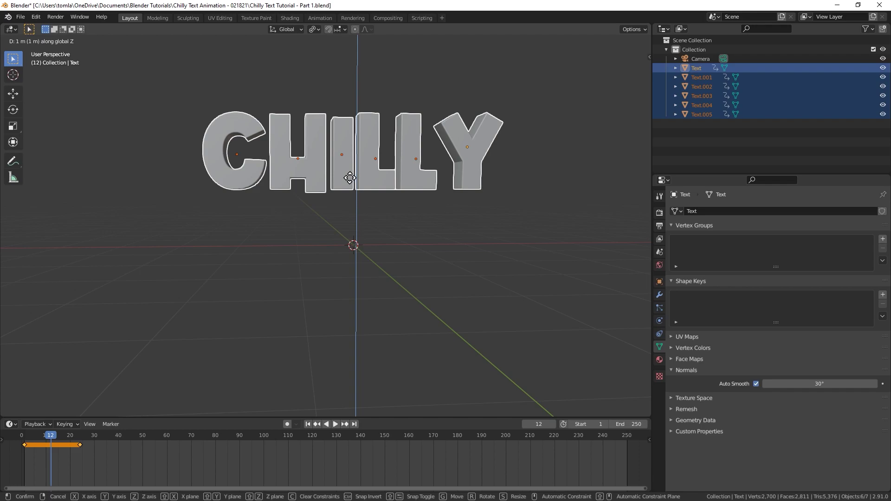
{"action": "left_click", "coordinate": [350, 178]}
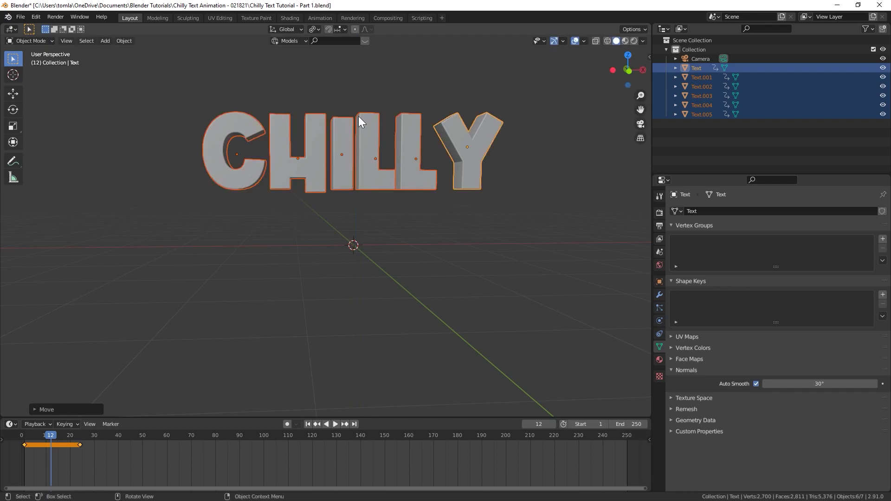
{"action": "key", "text": "i"}
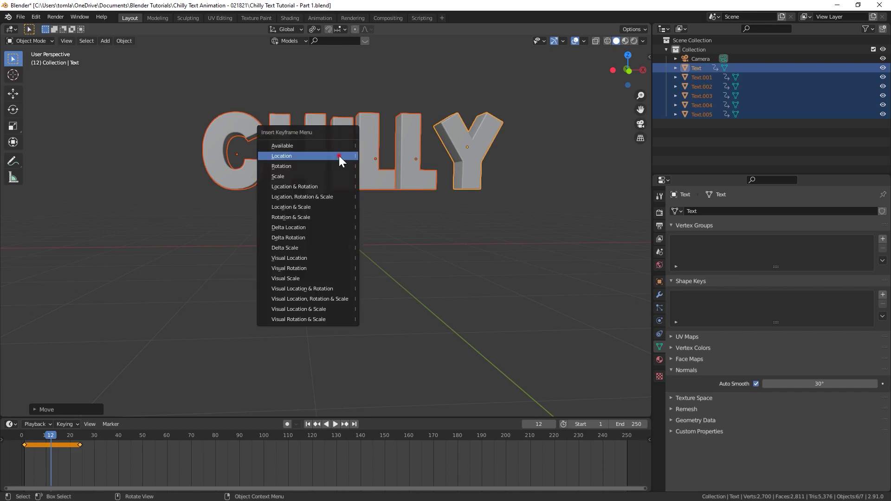
{"action": "left_click", "coordinate": [339, 155]}
- Play the bounce from frame 1 and rewind to the start
{"action": "left_click", "coordinate": [307, 424]}
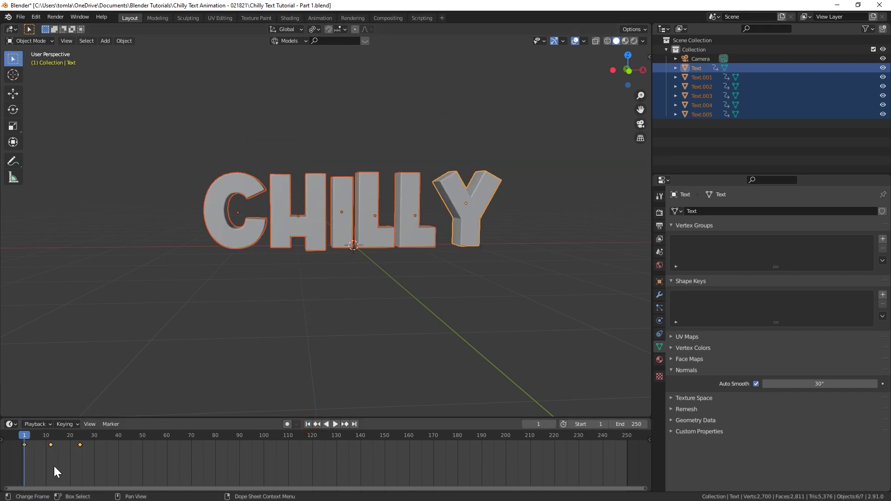
{"action": "key", "text": "space"}
{"action": "key", "text": "space"}
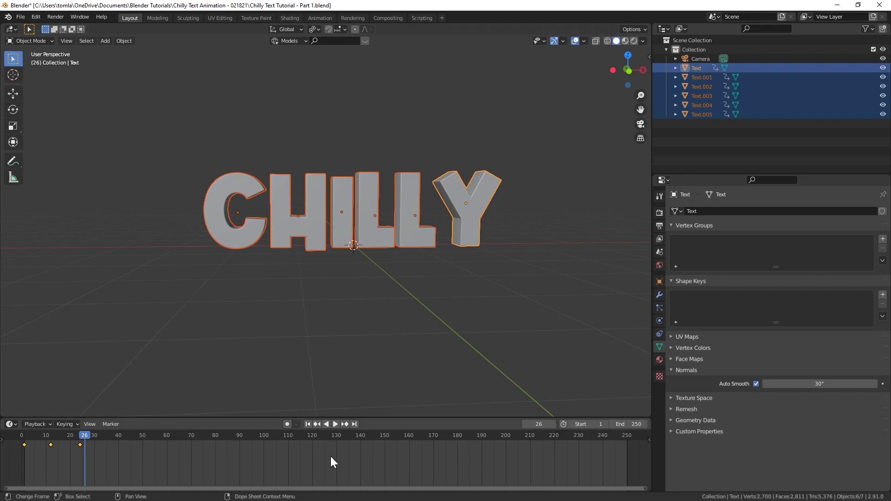
{"action": "left_click", "coordinate": [307, 424]}
{"action": "key", "text": "space"}
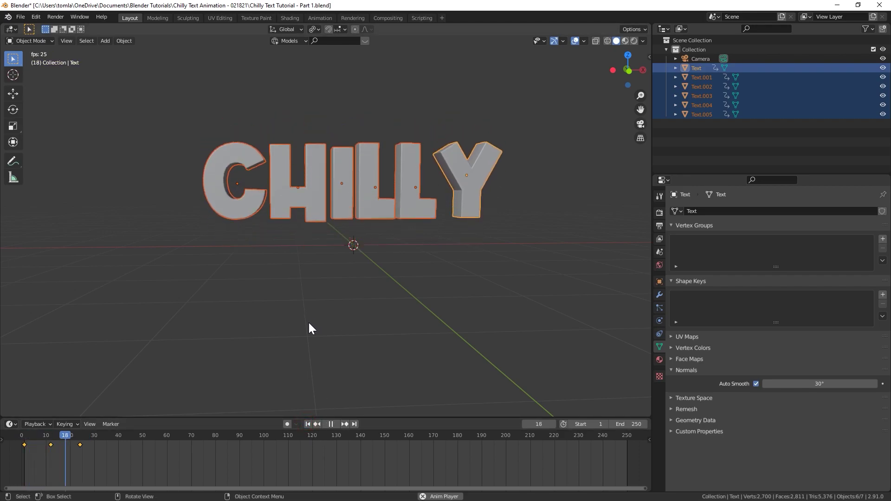
{"action": "key", "text": "space"}
{"action": "left_click", "coordinate": [308, 424]}
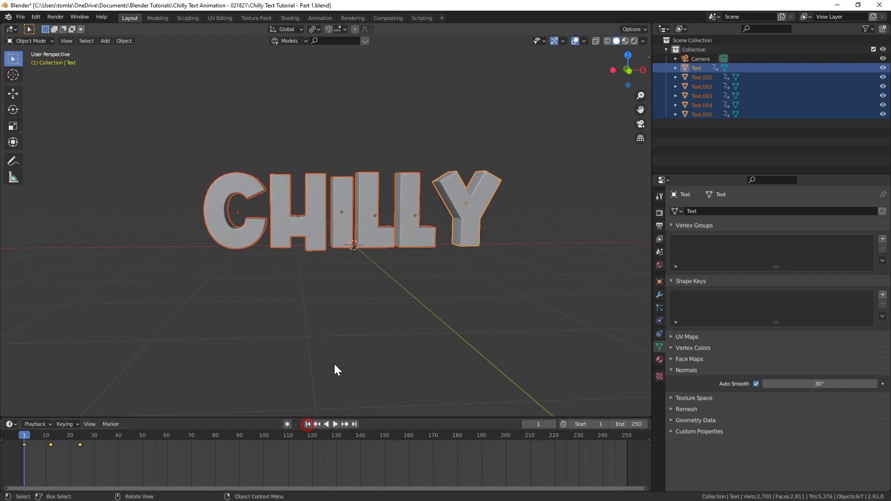
- Switch to the Animation workspace and show the keyed curves in the Graph Editor
{"action": "left_click", "coordinate": [319, 18]}
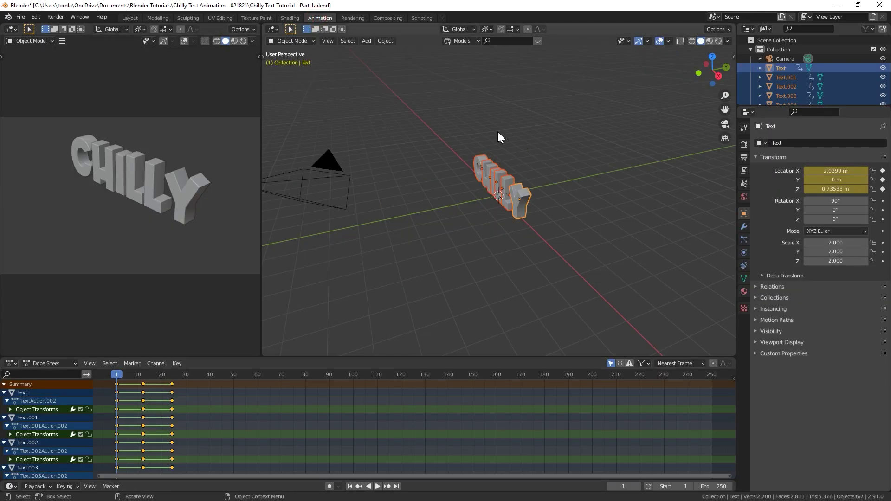
{"action": "left_click", "coordinate": [274, 29]}
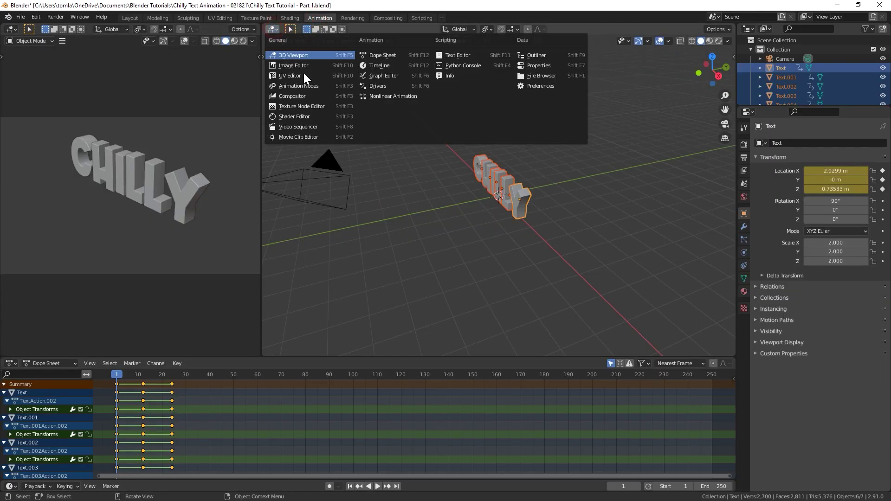
{"action": "left_click", "coordinate": [391, 74]}
{"action": "key", "text": "Home"}
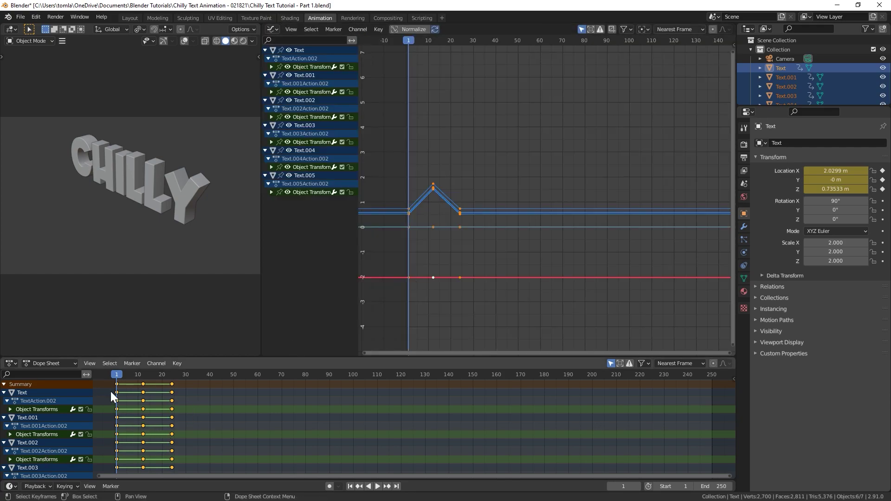
{"action": "scroll", "coordinate": [116, 417], "scroll_direction": "down", "scroll_amount": 3}
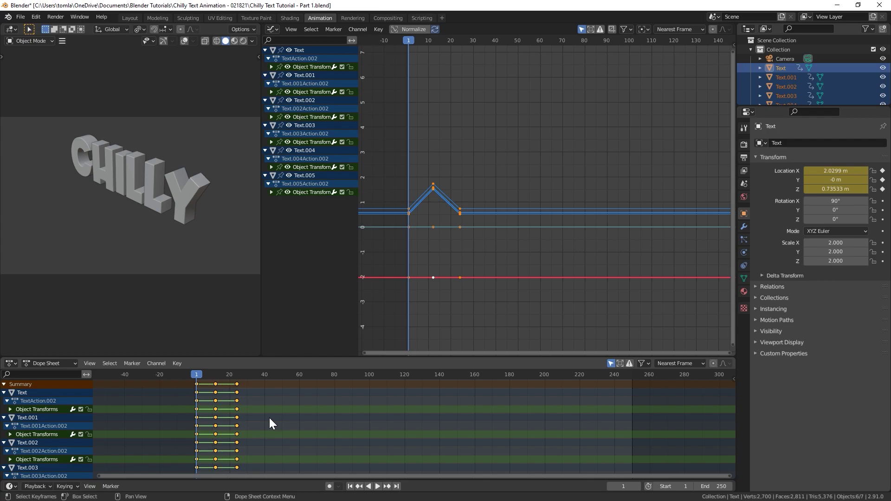
{"action": "scroll", "coordinate": [234, 439], "scroll_direction": "down", "scroll_amount": 1}
{"action": "scroll", "coordinate": [233, 438], "scroll_direction": "up", "scroll_amount": 3}
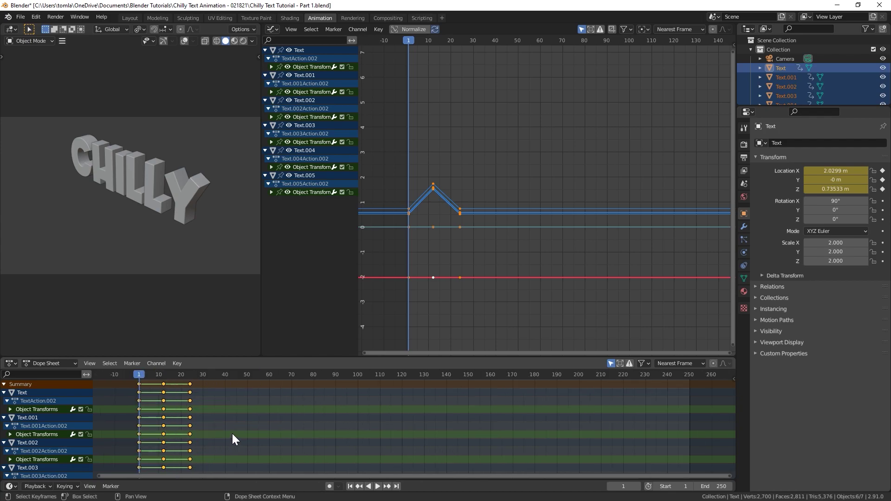
- Set the selected keyframes' interpolation mode to Bezier
{"action": "left_click", "coordinate": [177, 363]}
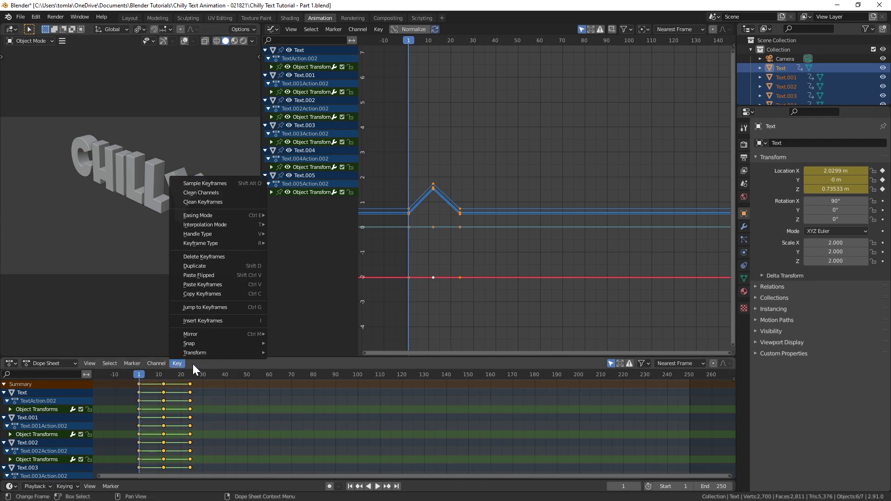
{"action": "mouse_move", "coordinate": [236, 224]}
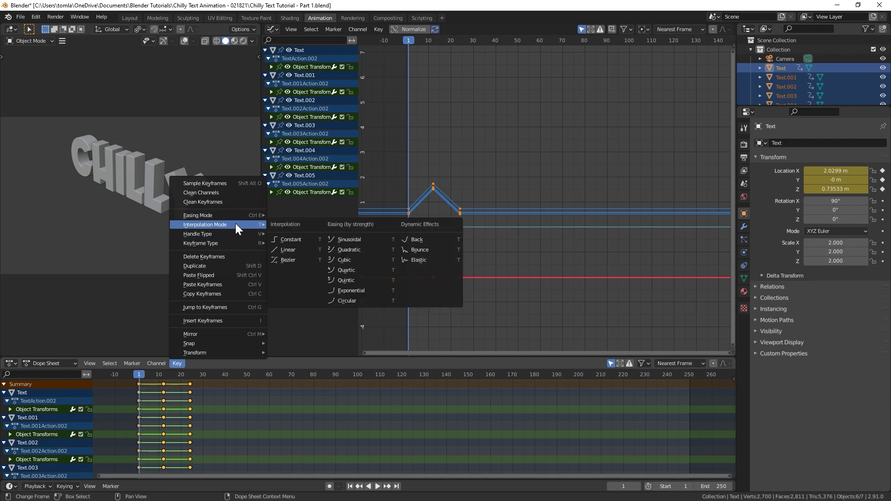
{"action": "left_click", "coordinate": [293, 258]}
{"action": "scroll", "coordinate": [435, 201], "scroll_direction": "up", "scroll_amount": 2}
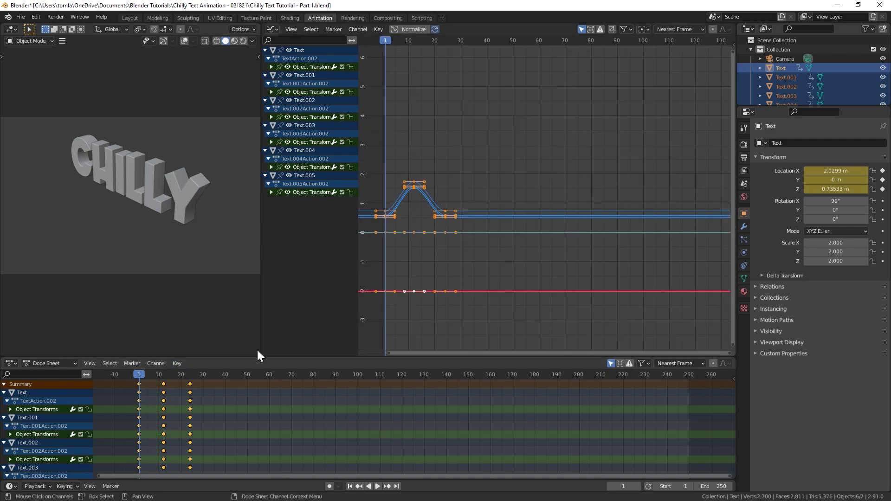
- Preview the smoothed bounce from frame 1 and reposition the graph view
{"action": "key", "text": "space"}
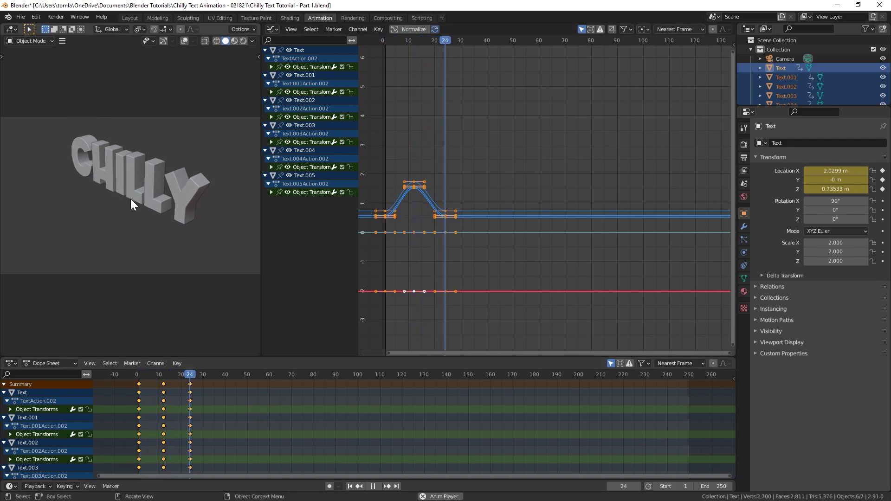
{"action": "key", "text": "space"}
{"action": "left_click", "coordinate": [350, 486]}
{"action": "key", "text": "space"}
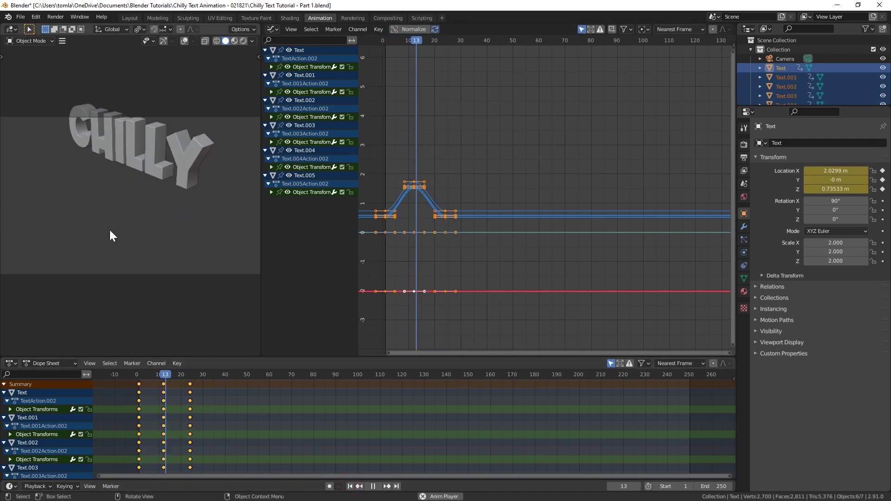
{"action": "key", "text": "space"}
{"action": "scroll", "coordinate": [455, 227], "scroll_direction": "up", "scroll_amount": 2}
{"action": "middle_click_drag", "start_coordinate": [423, 224], "coordinate": [575, 165]}
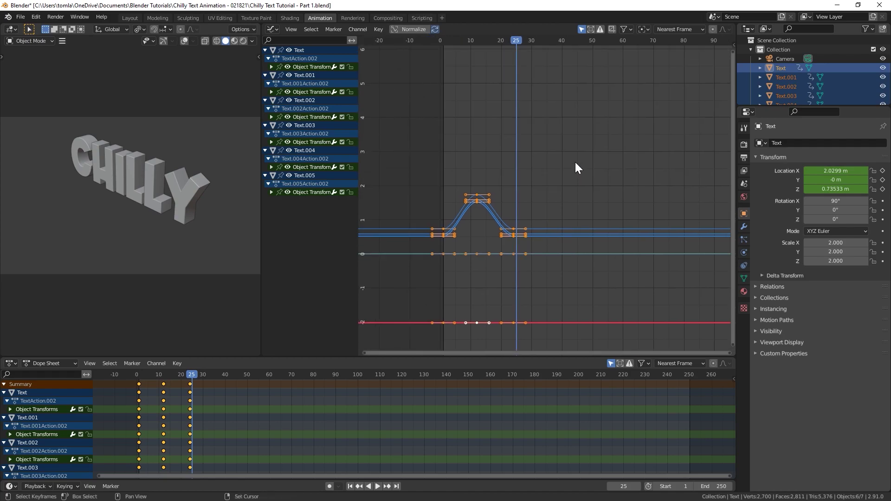
- Set the Graph Editor pivot to Individual Centers and scale the keyframe handles by 1.5
{"action": "scroll", "coordinate": [454, 230], "scroll_direction": "up", "scroll_amount": 2}
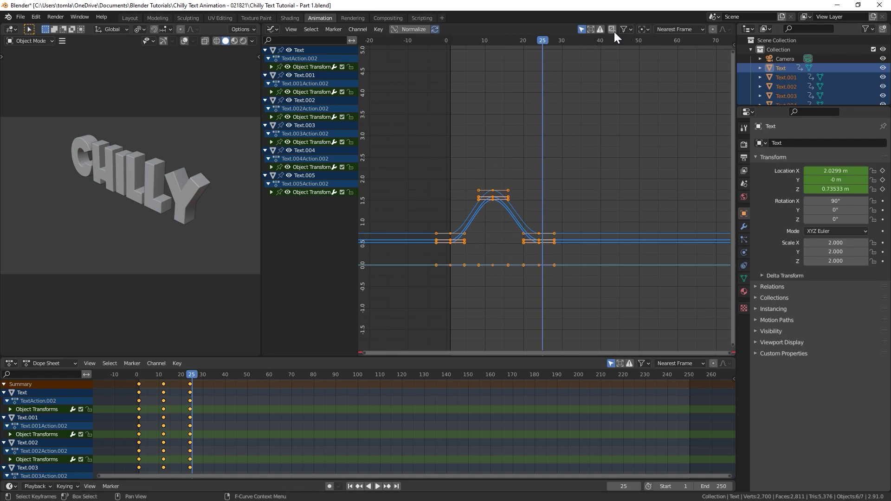
{"action": "left_click", "coordinate": [644, 29]}
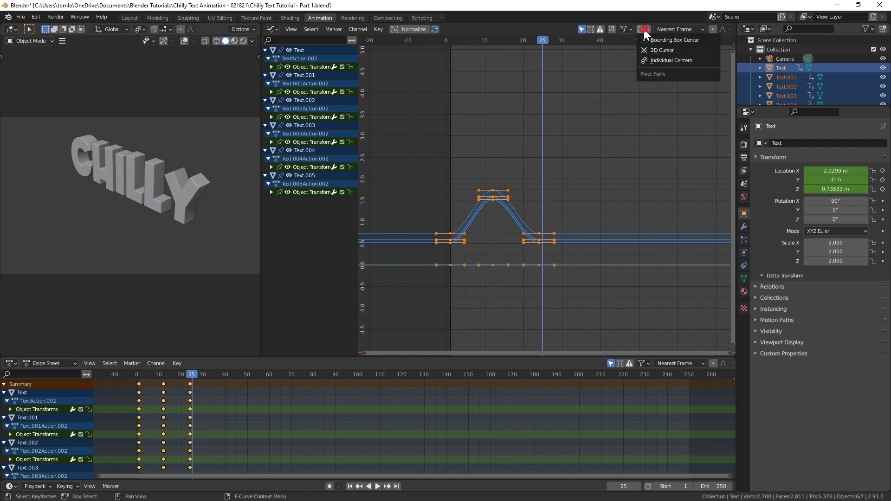
{"action": "left_click", "coordinate": [674, 60]}
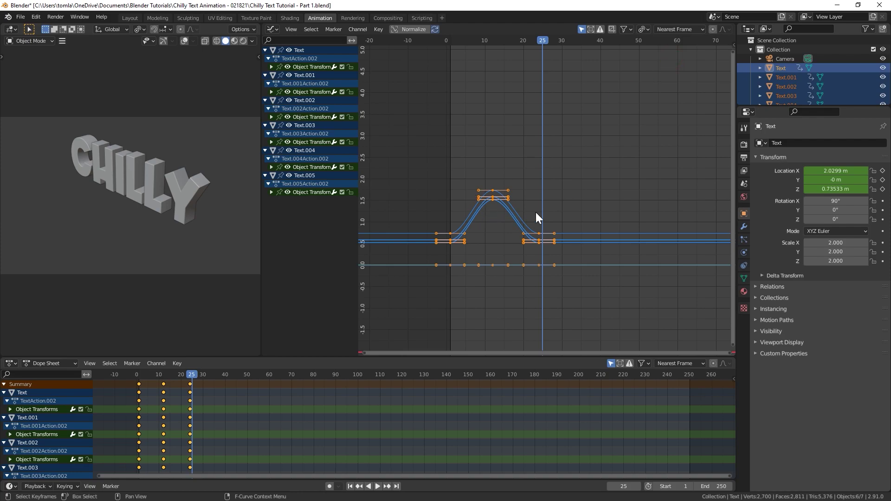
{"action": "key", "text": "s"}
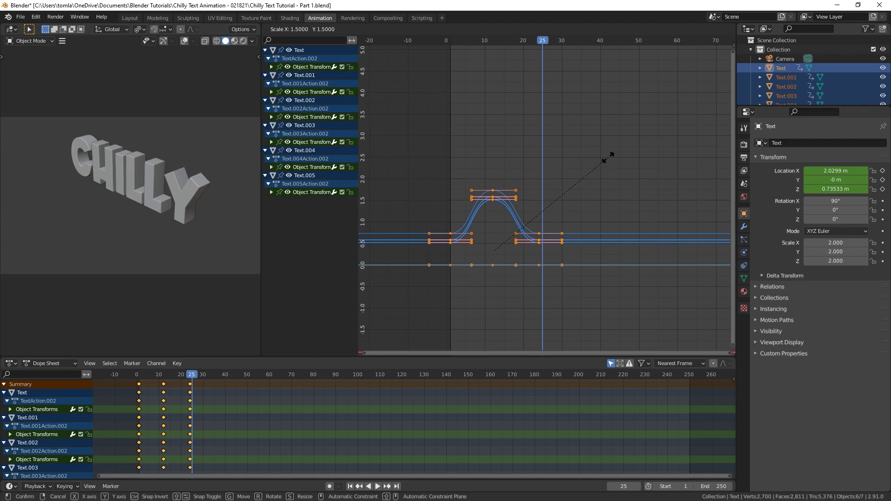
{"action": "left_click", "coordinate": [608, 157]}
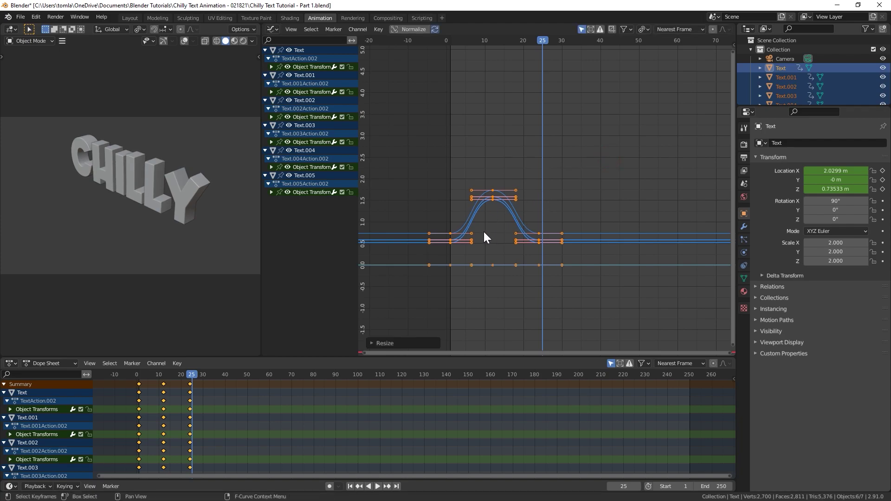
- Replay the eased bounce from frame 1 and expand Text's location channels
{"action": "left_click", "coordinate": [350, 486]}
{"action": "key", "text": "space"}
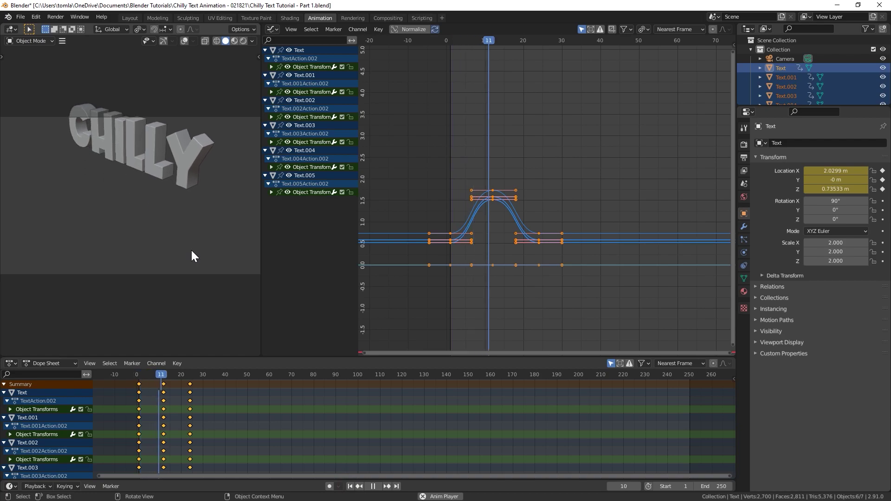
{"action": "left_click", "coordinate": [350, 486]}
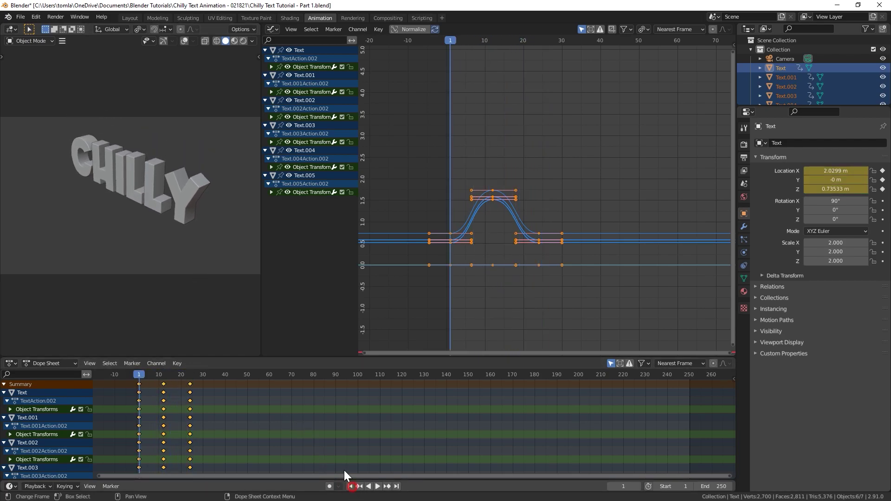
{"action": "key", "text": "space"}
{"action": "key", "text": "space"}
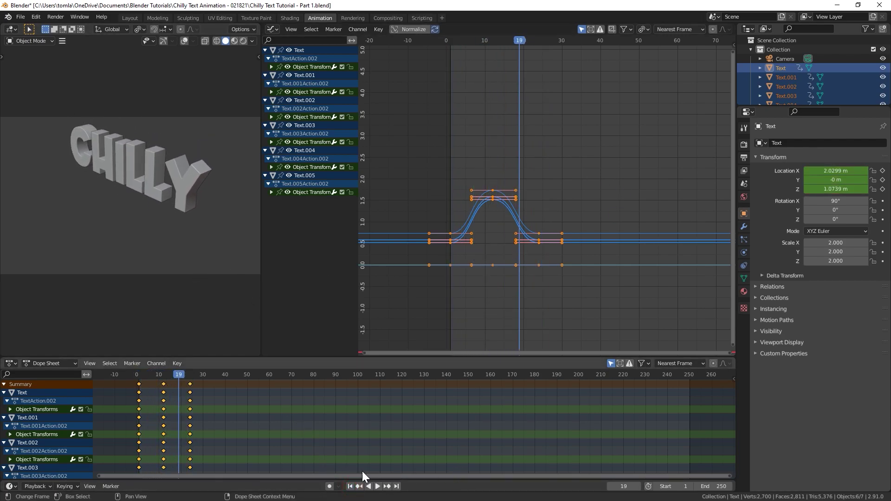
{"action": "left_click", "coordinate": [350, 486]}
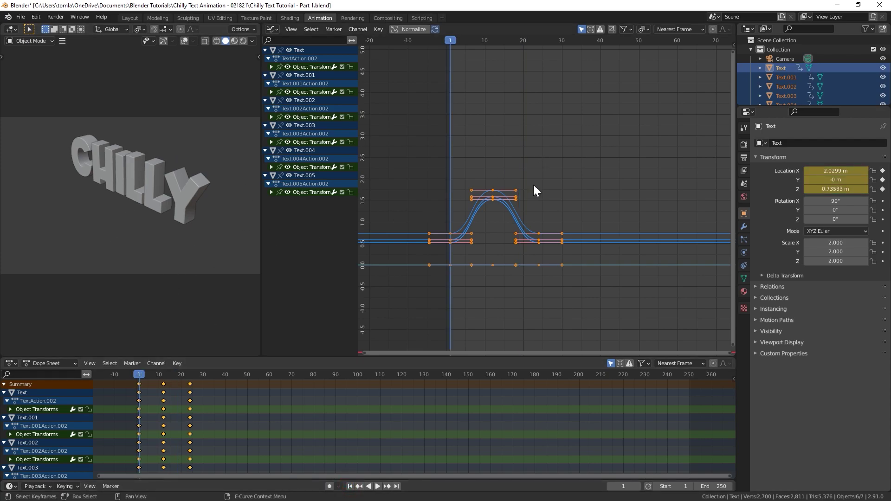
{"action": "left_click", "coordinate": [271, 67]}
- Expand every letter's transform group and delete Text's X and Y Location curves
{"action": "left_click", "coordinate": [271, 117]}
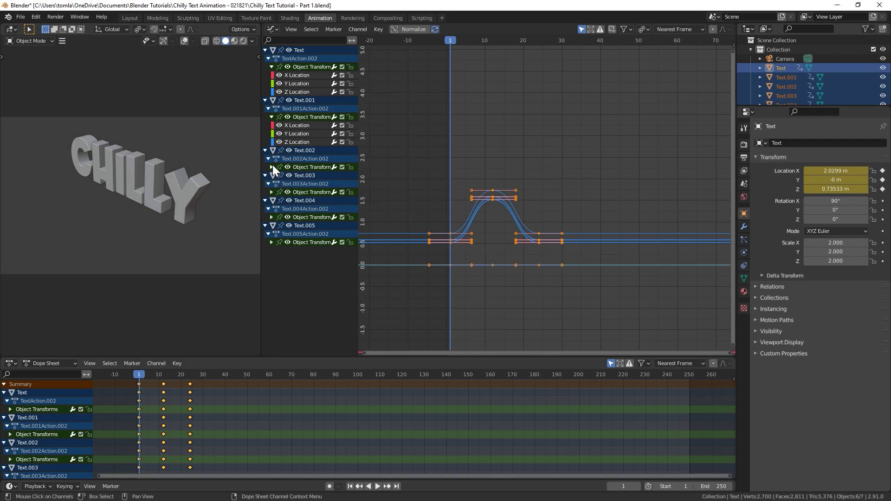
{"action": "left_click", "coordinate": [272, 167]}
{"action": "left_click", "coordinate": [272, 216]}
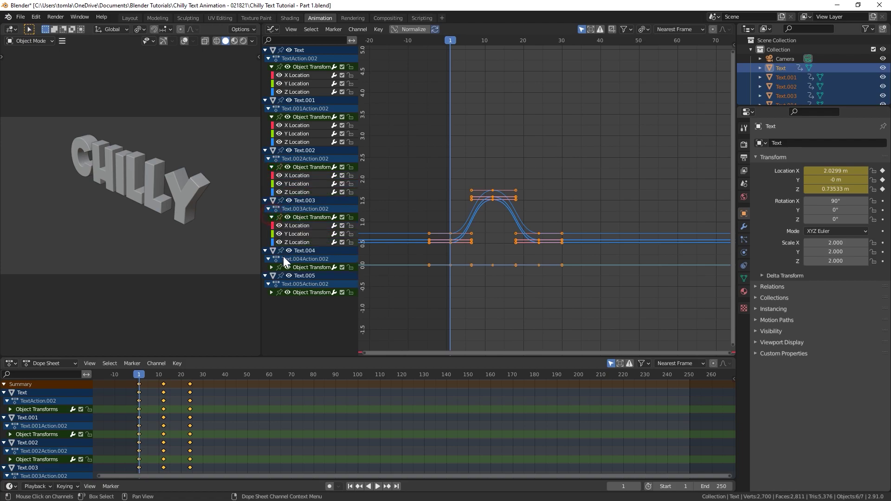
{"action": "left_click", "coordinate": [272, 268]}
{"action": "left_click", "coordinate": [271, 317]}
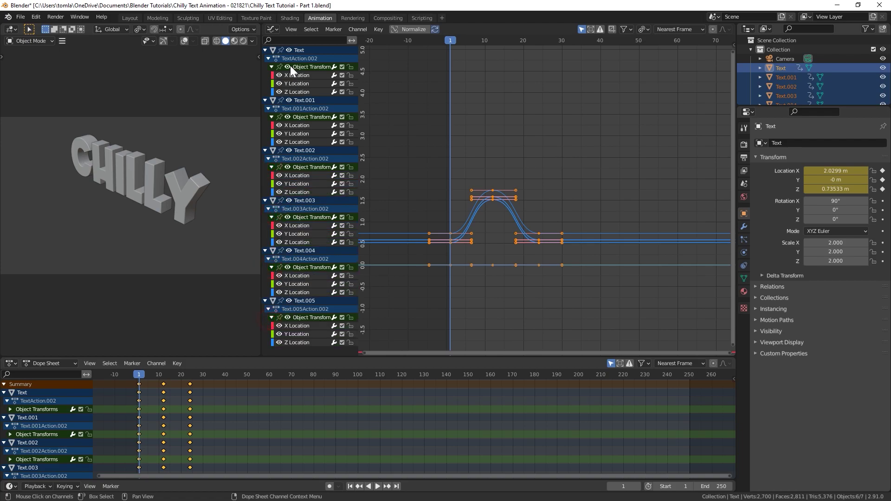
{"action": "left_click", "coordinate": [290, 78]}
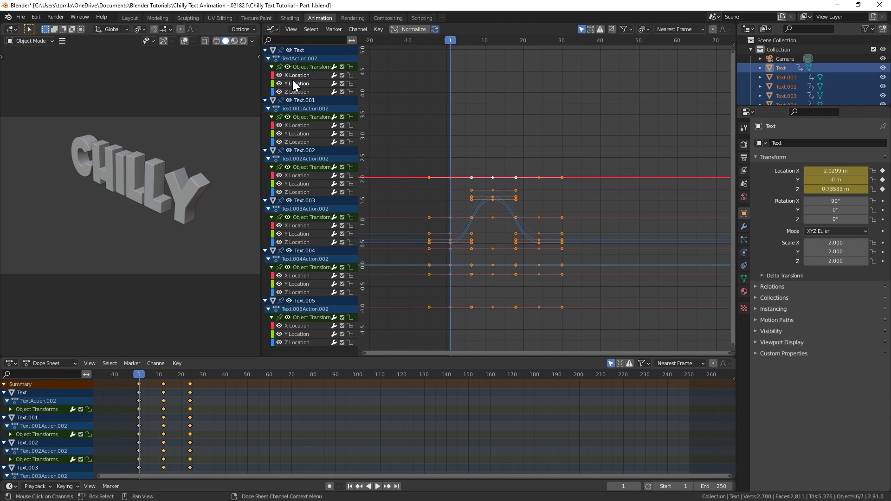
{"action": "left_click", "coordinate": [290, 91]}
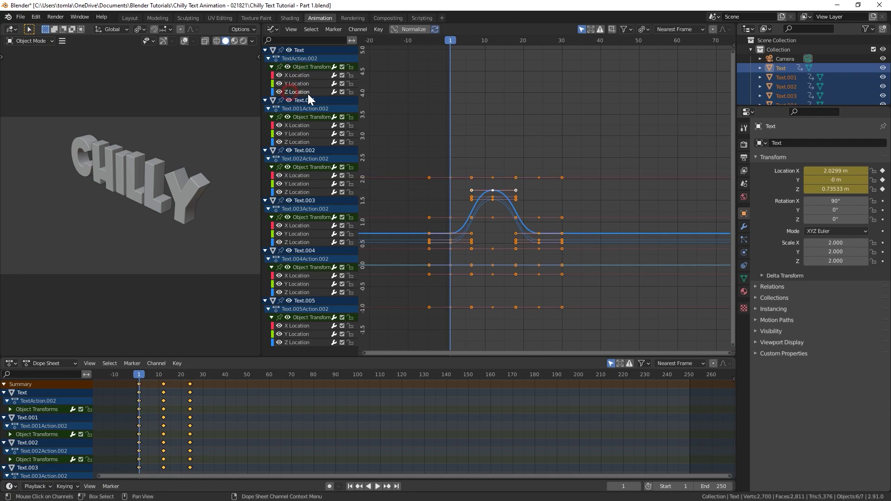
{"action": "left_click", "coordinate": [302, 84]}
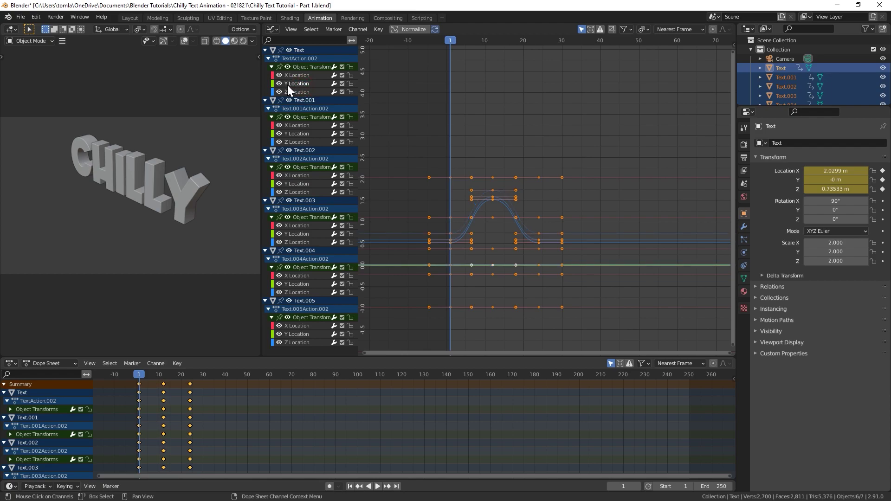
{"action": "left_click", "coordinate": [294, 76]}
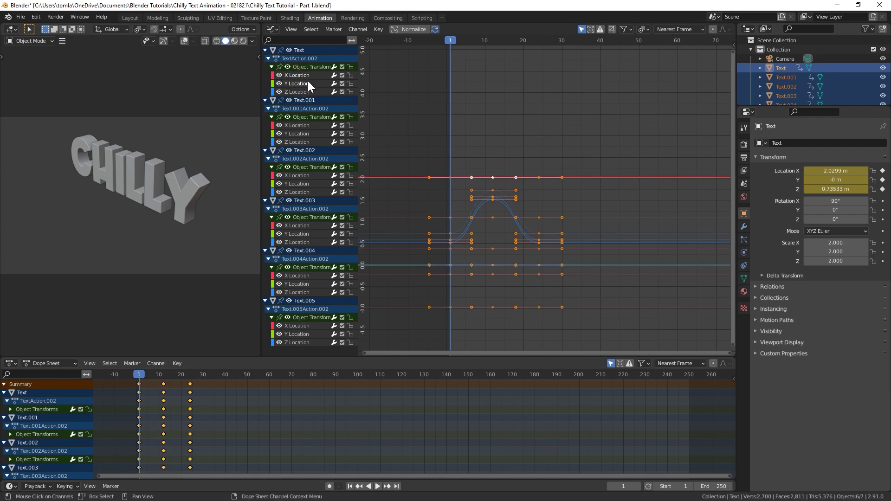
{"action": "key", "text": "x"}
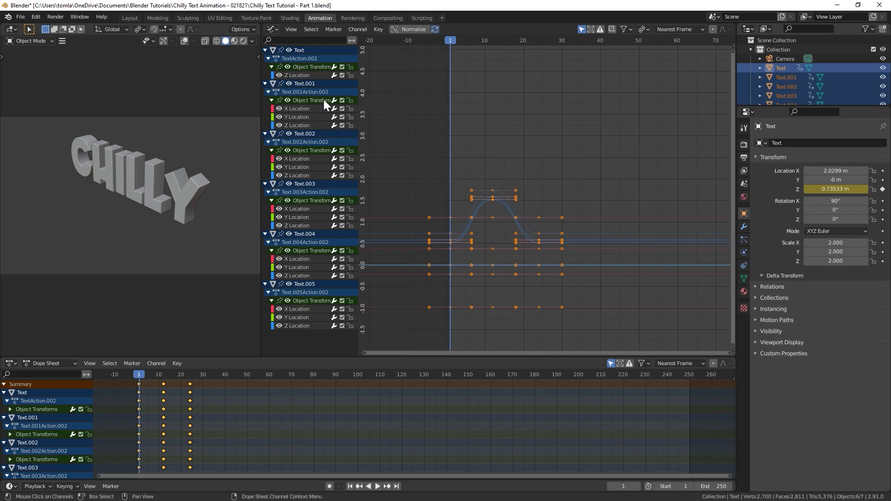
- Delete the X and Y Location curves of the remaining letters and play back to check
{"action": "left_click", "coordinate": [288, 110]}
{"action": "left_click", "coordinate": [290, 116], "text": "shift"}
{"action": "key", "text": "x"}
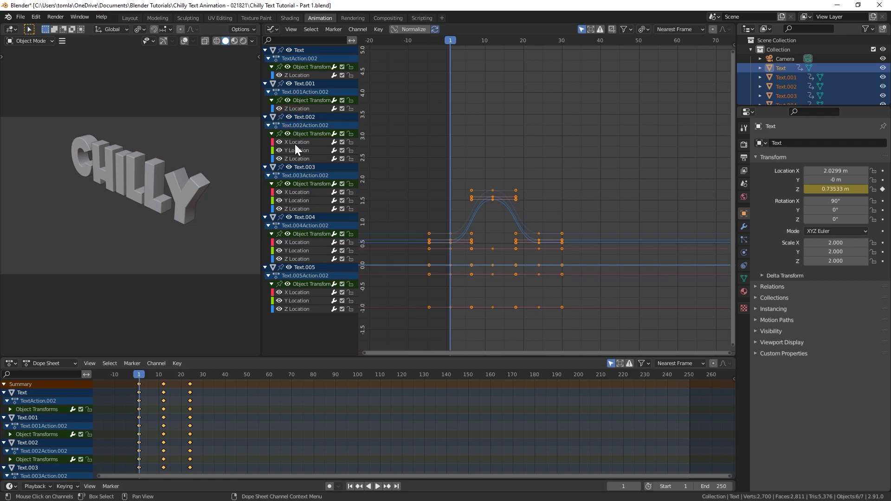
{"action": "left_click", "coordinate": [295, 144]}
{"action": "left_click", "coordinate": [293, 149], "text": "shift"}
{"action": "key", "text": "x"}
{"action": "key", "text": "space"}
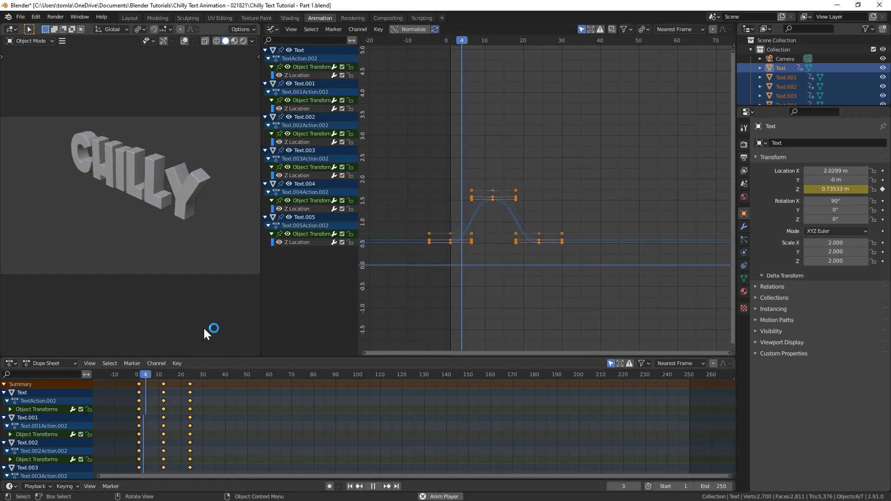
{"action": "key", "text": "space"}
{"action": "left_click", "coordinate": [297, 73]}
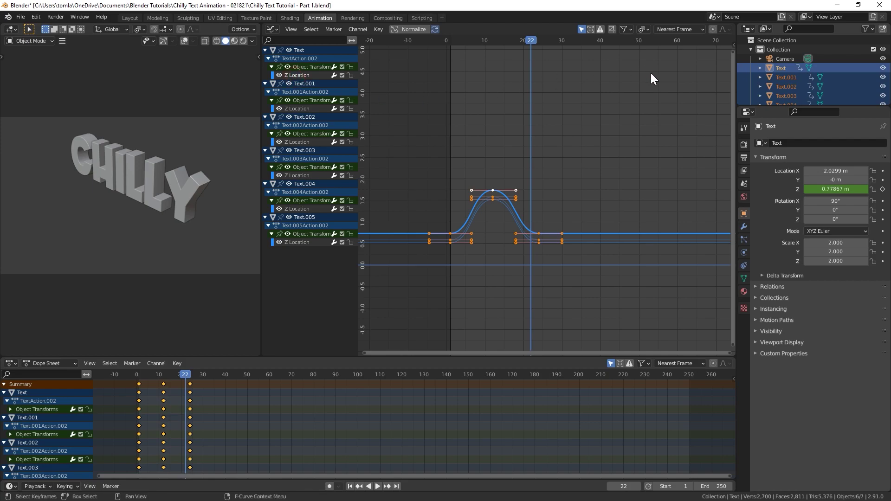
- Add a Cycles modifier to Text's Z Location curve and preview the looping bounce
{"action": "key", "text": "n"}
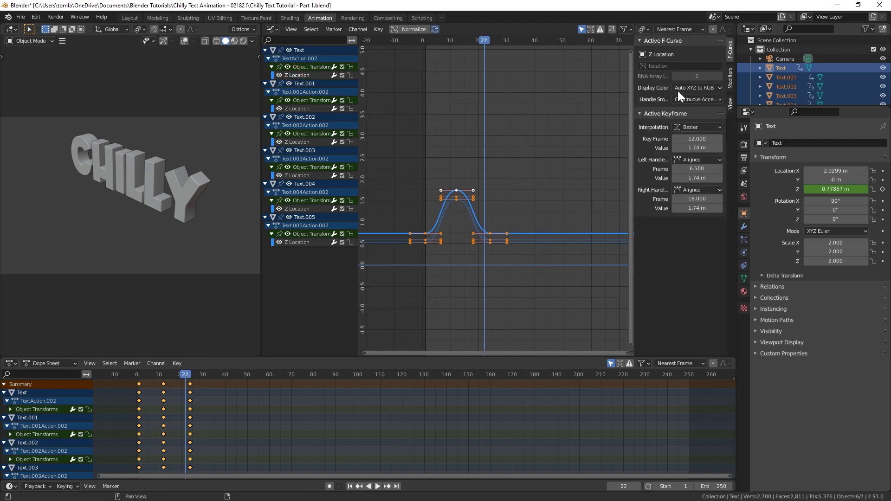
{"action": "left_click", "coordinate": [730, 79]}
{"action": "left_click", "coordinate": [671, 52]}
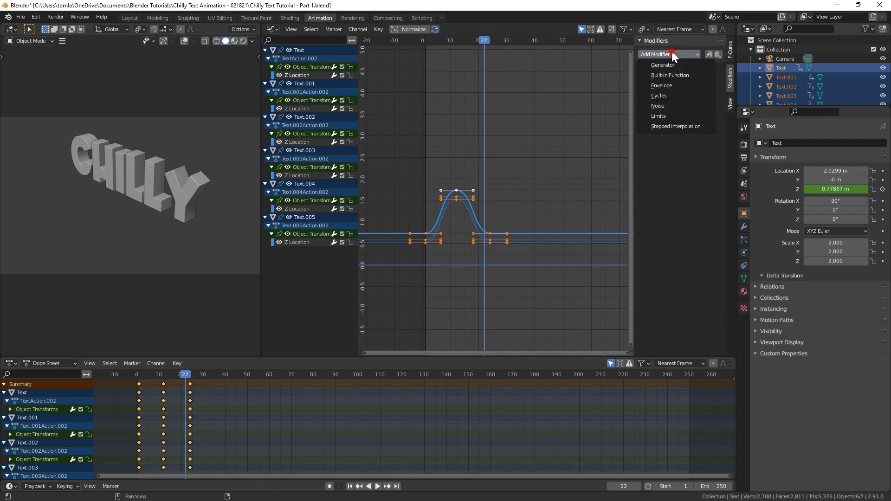
{"action": "left_click", "coordinate": [663, 96]}
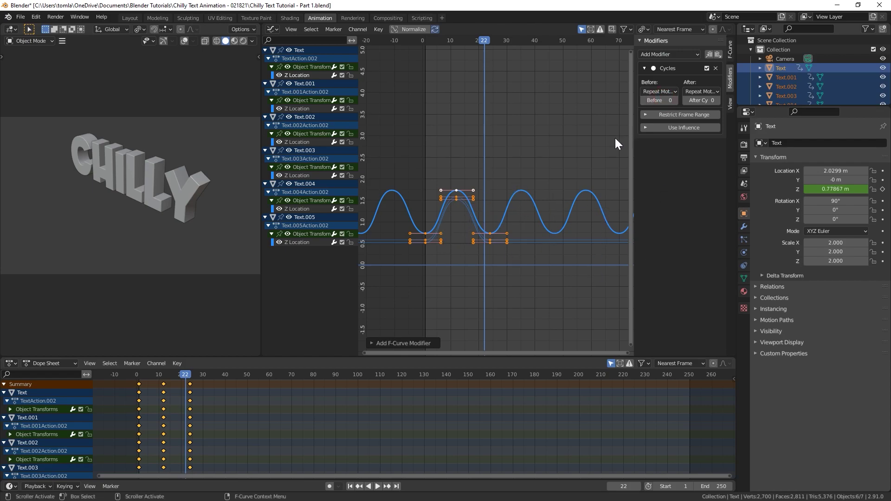
{"action": "key", "text": "space"}
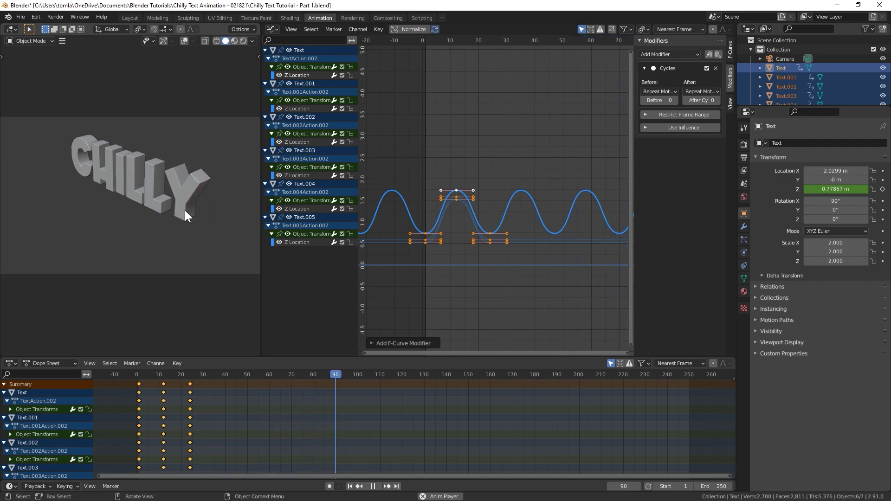
{"action": "left_click", "coordinate": [373, 486]}
{"action": "left_click", "coordinate": [350, 486]}
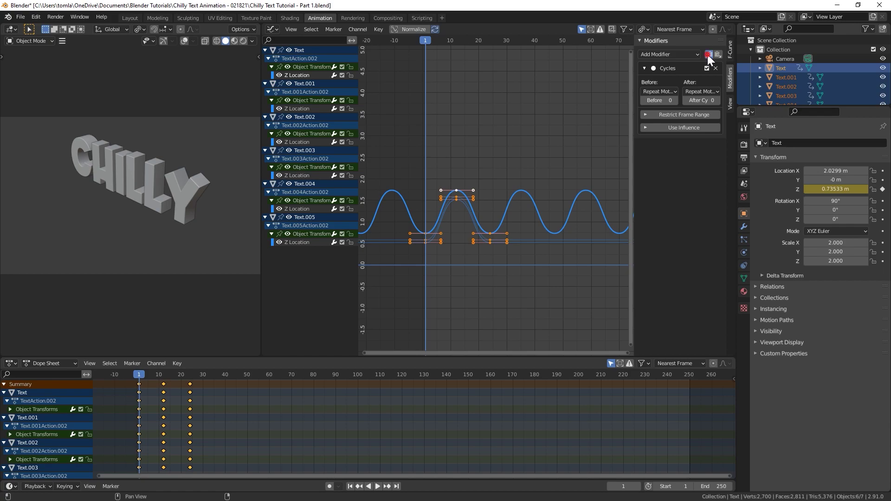
- Paste the Cycles modifier onto Text.001 and Text.002 Z Location curves, then preview the loop
{"action": "left_click", "coordinate": [298, 109]}
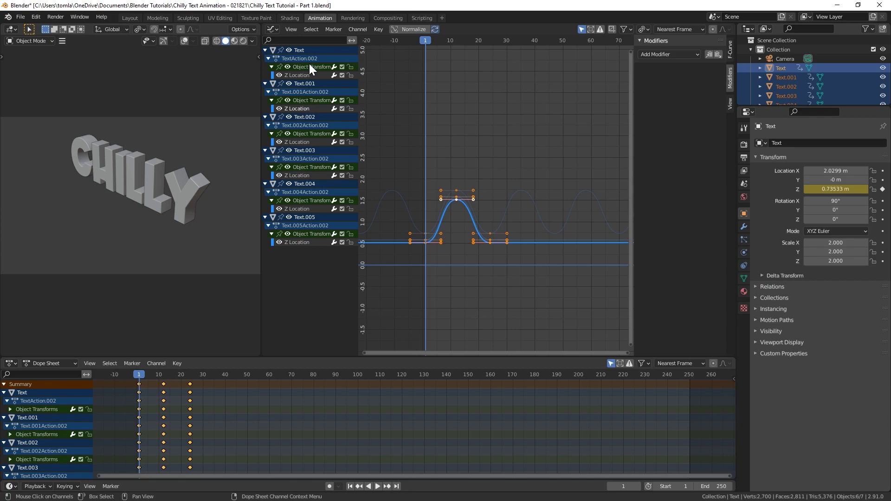
{"action": "left_click", "coordinate": [718, 54]}
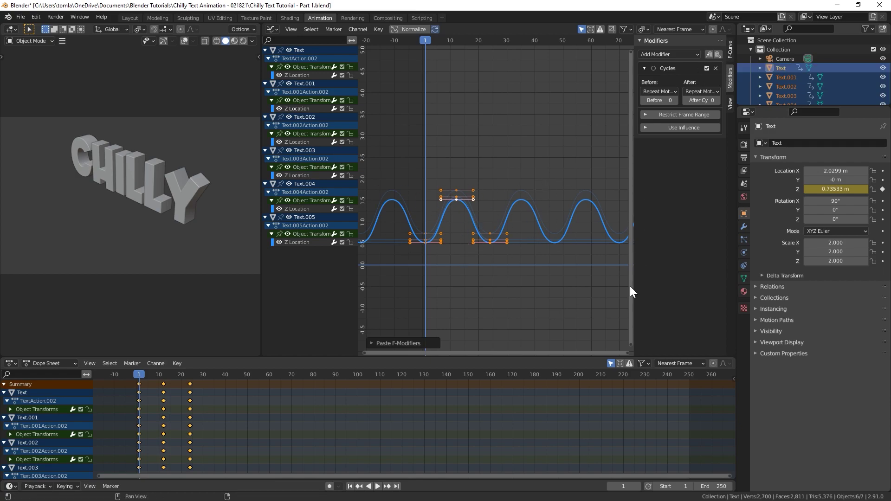
{"action": "left_click", "coordinate": [302, 141]}
{"action": "left_click", "coordinate": [718, 54]}
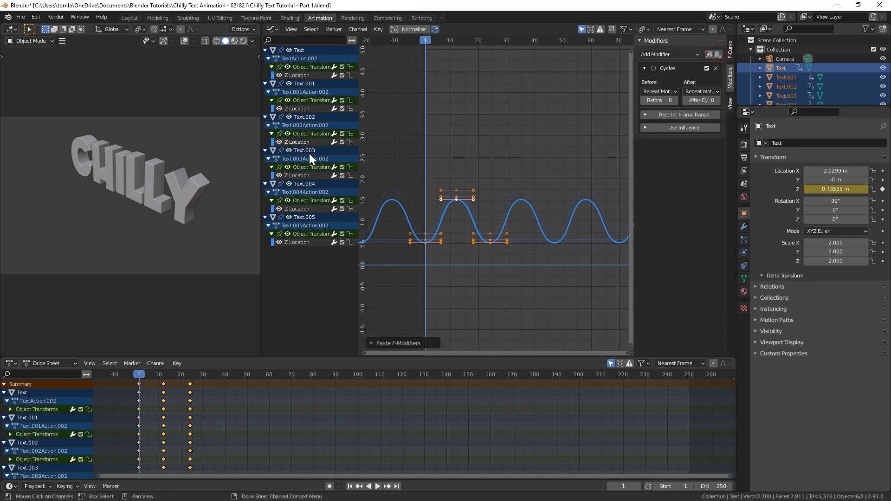
{"action": "key", "text": "space"}
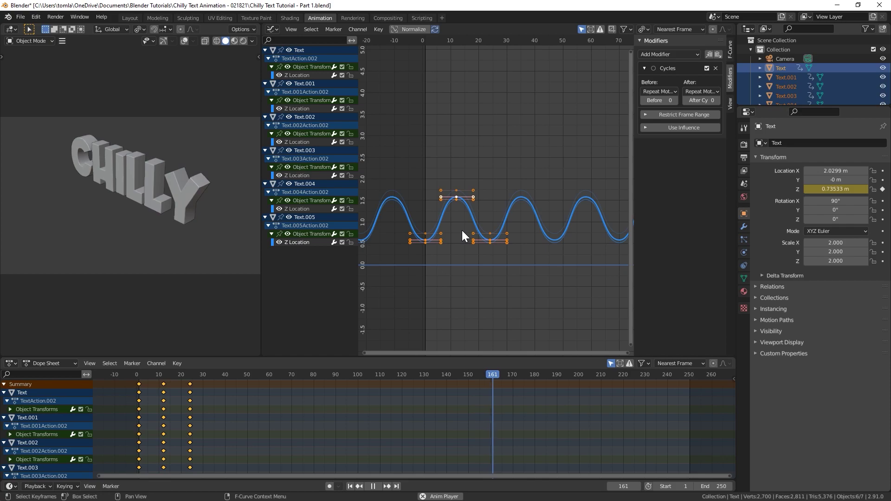
{"action": "key", "text": "space"}
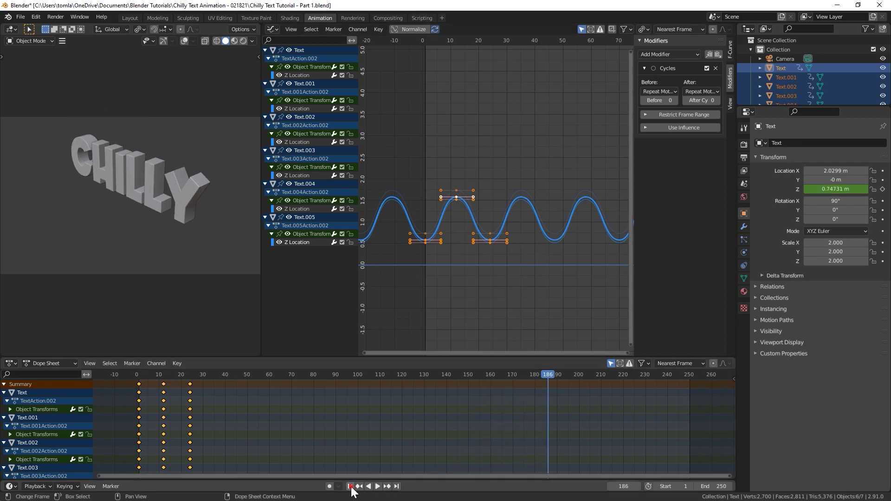
{"action": "left_click", "coordinate": [350, 486]}
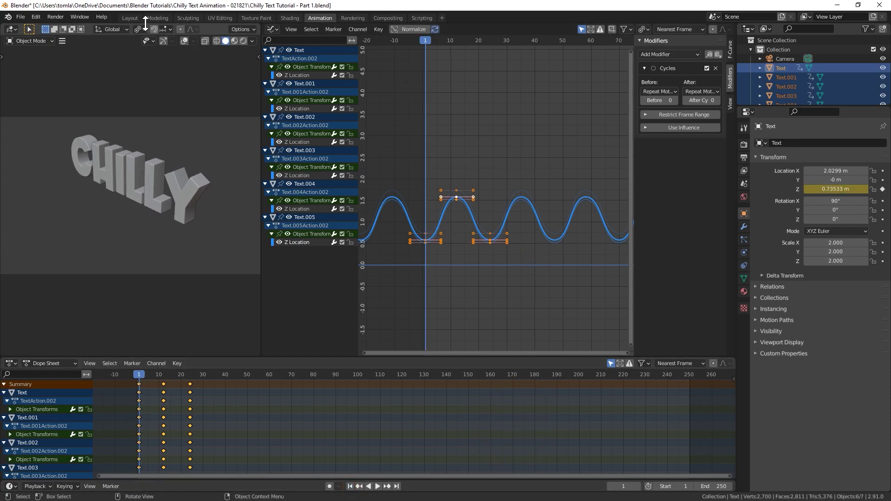
- In Layout, snap the 3D cursor to the C letter, then select all six letters
{"action": "left_click", "coordinate": [130, 18]}
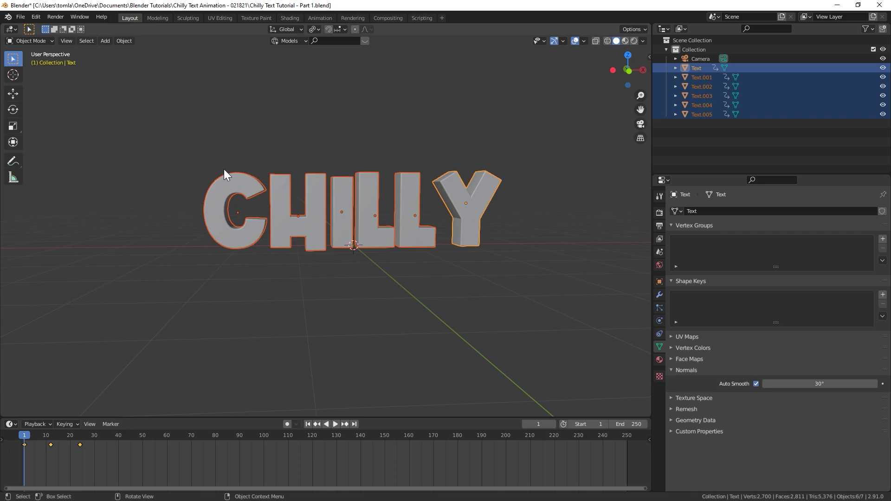
{"action": "left_click", "coordinate": [183, 168]}
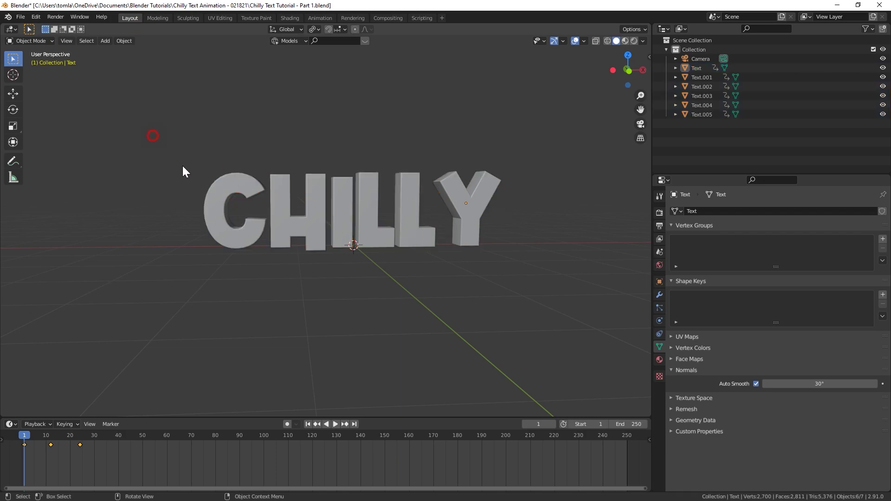
{"action": "left_click", "coordinate": [228, 200]}
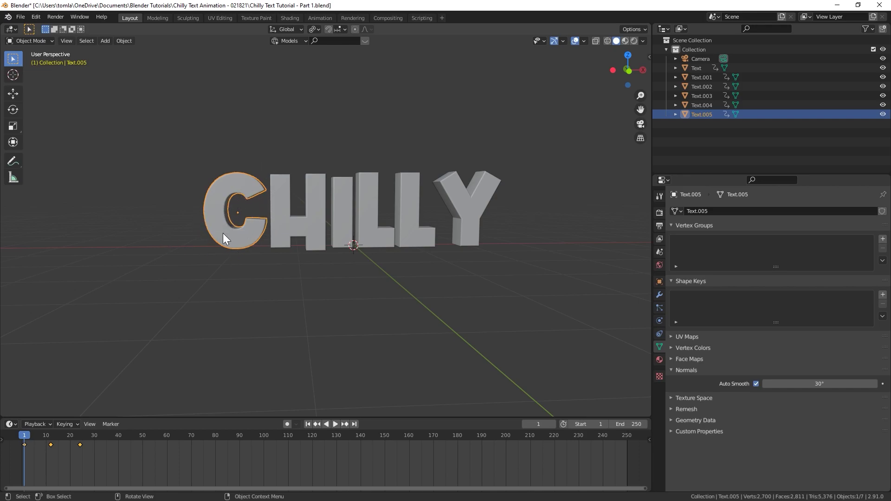
{"action": "key", "text": "shift+s"}
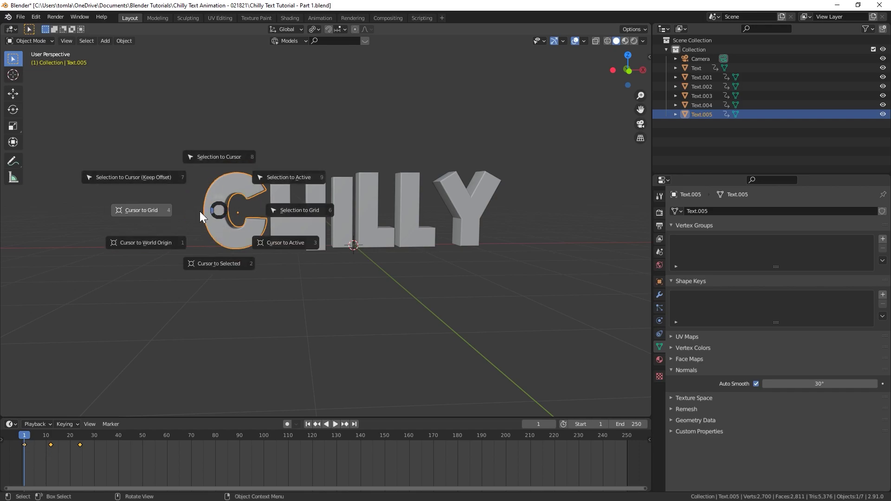
{"action": "left_click", "coordinate": [217, 267]}
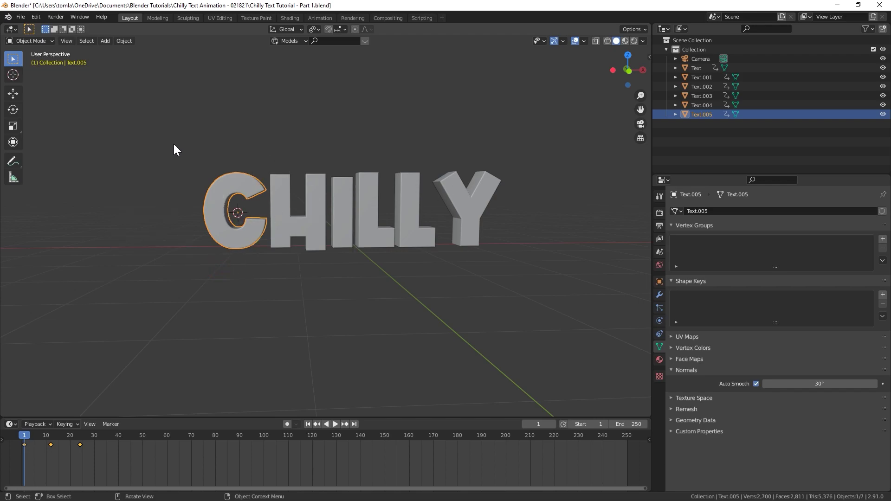
{"action": "left_click_drag", "start_coordinate": [173, 144], "coordinate": [535, 278]}
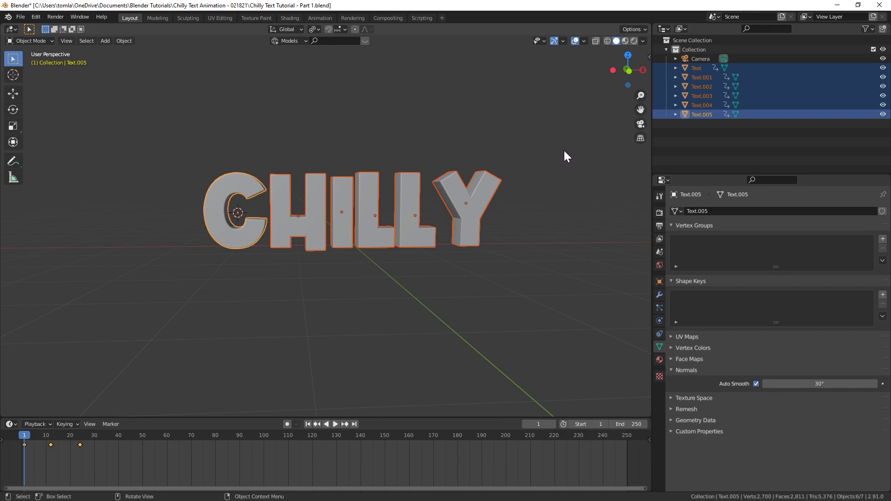
{"action": "key", "text": "n"}
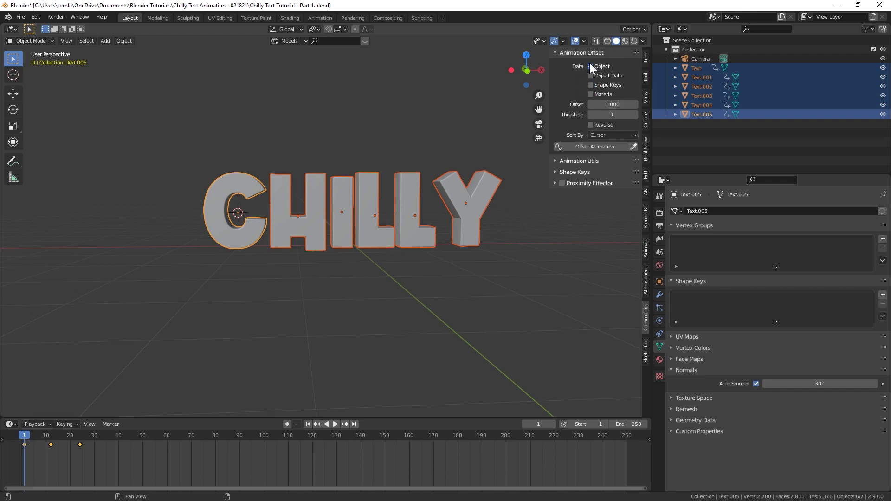
- Apply a 1.5-frame Commotion offset sorted by cursor, then play the staggered animation
{"action": "left_click", "coordinate": [601, 135]}
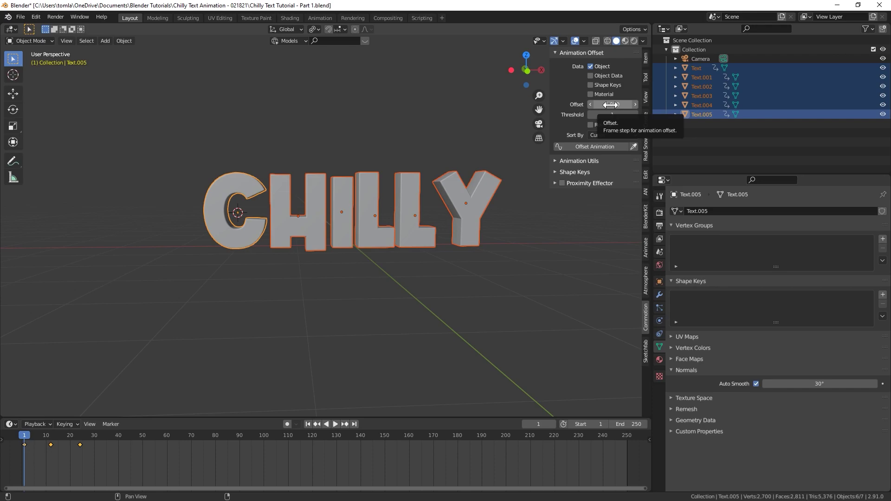
{"action": "left_click", "coordinate": [611, 104]}
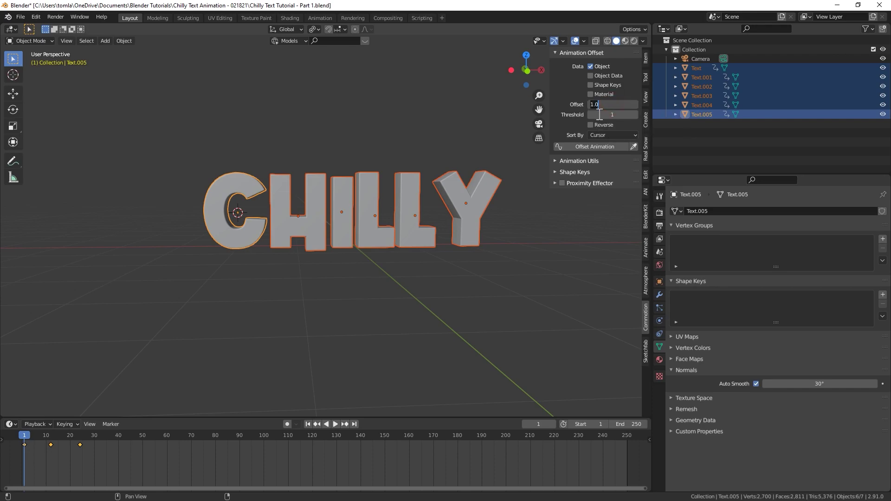
{"action": "type", "text": "1.5"}
{"action": "key", "text": "Return"}
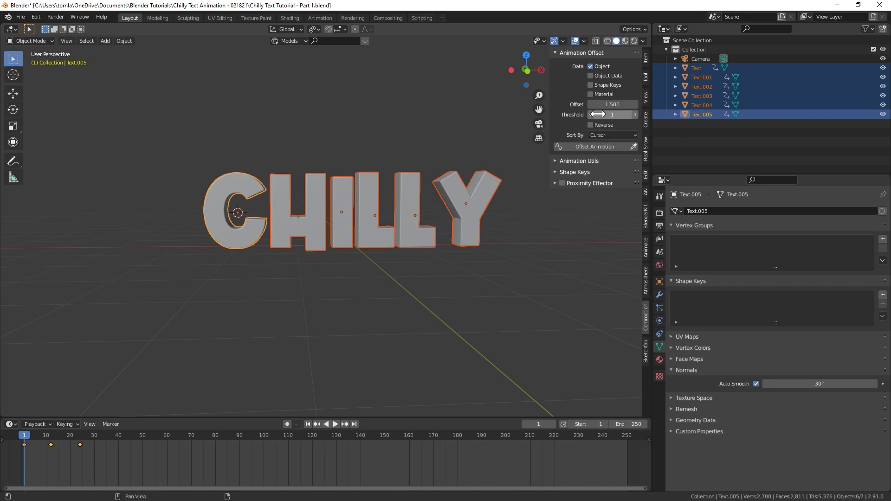
{"action": "left_click", "coordinate": [594, 146]}
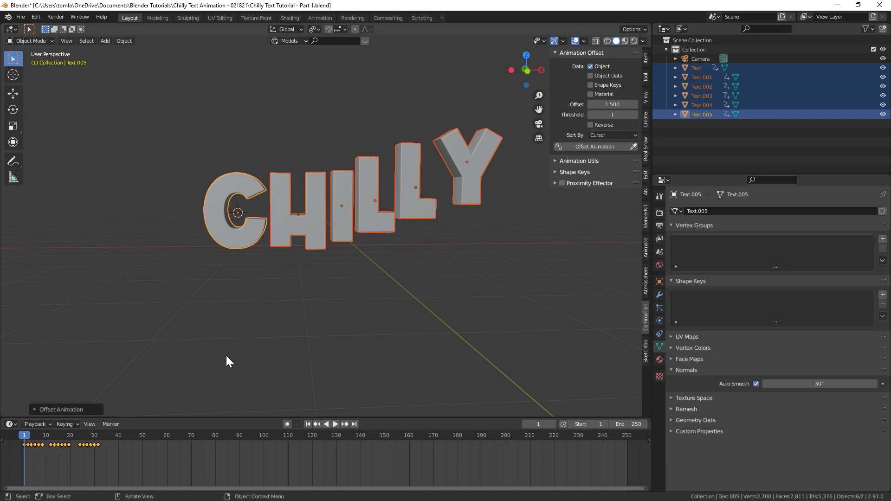
{"action": "left_click", "coordinate": [325, 281]}
{"action": "key", "text": "space"}
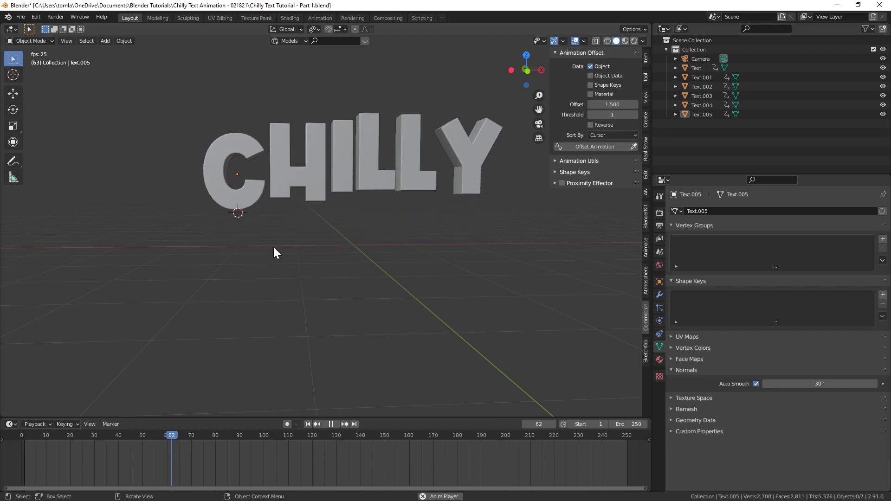
- Watch the staggered bounce while orbiting, then stop and rewind to frame 1
{"action": "middle_click_drag", "start_coordinate": [274, 251], "coordinate": [336, 263]}
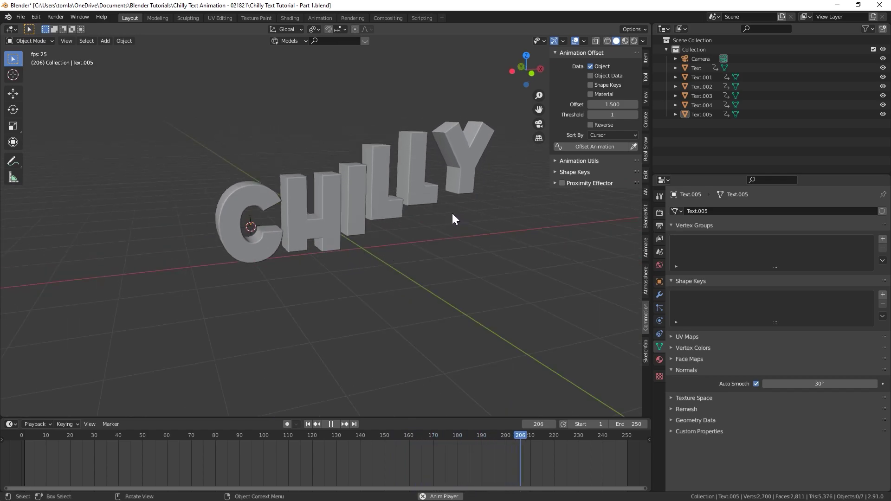
{"action": "key", "text": "n"}
{"action": "key", "text": "space"}
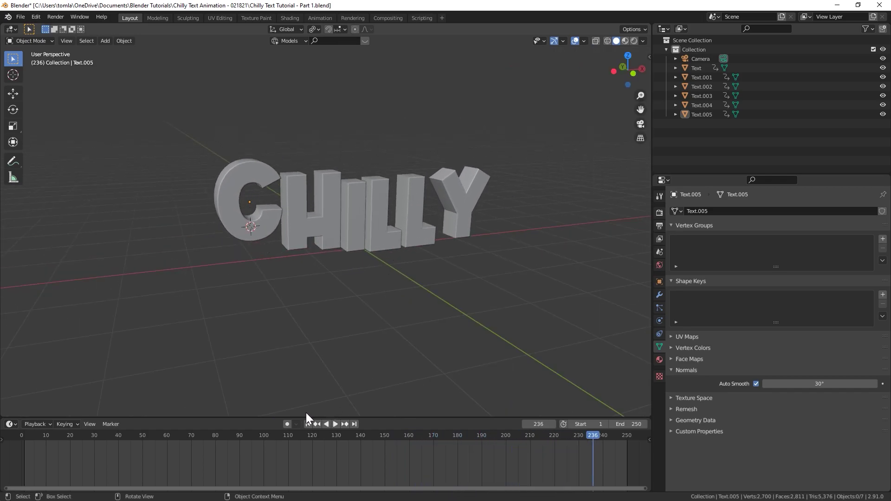
{"action": "left_click", "coordinate": [308, 424]}
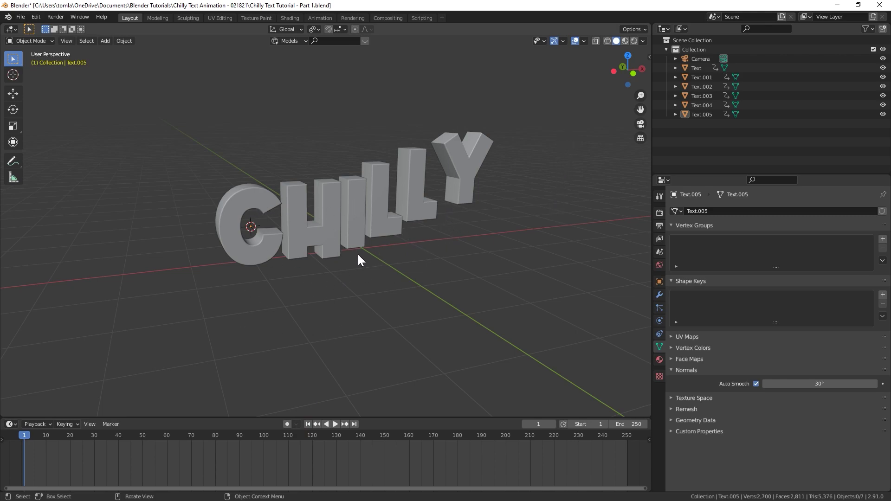
- Select all letters, undo the stagger offset, and replay briefly from frame 1
{"action": "middle_click_drag", "start_coordinate": [341, 226], "coordinate": [314, 233]}
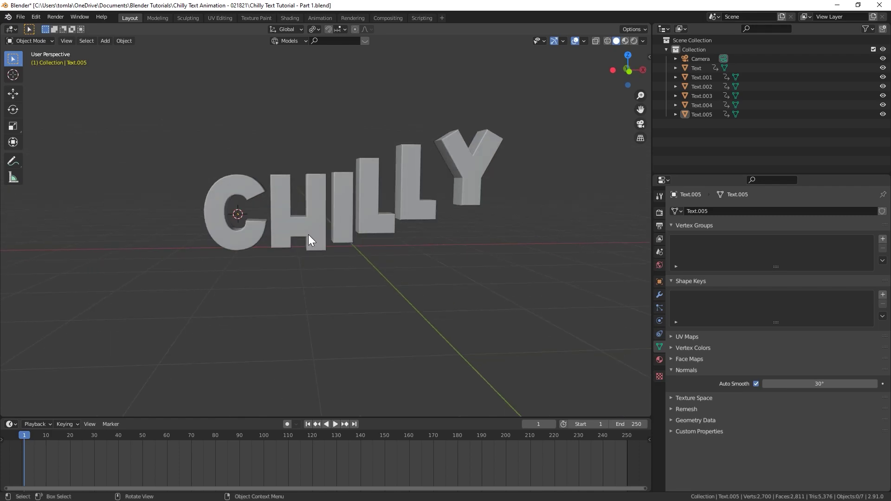
{"action": "key", "text": "a"}
{"action": "key", "text": "alt+r"}
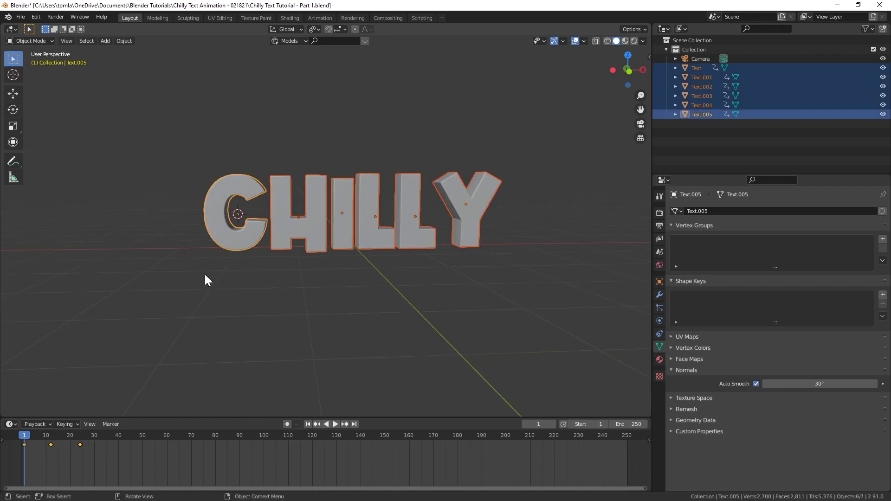
{"action": "key", "text": "space"}
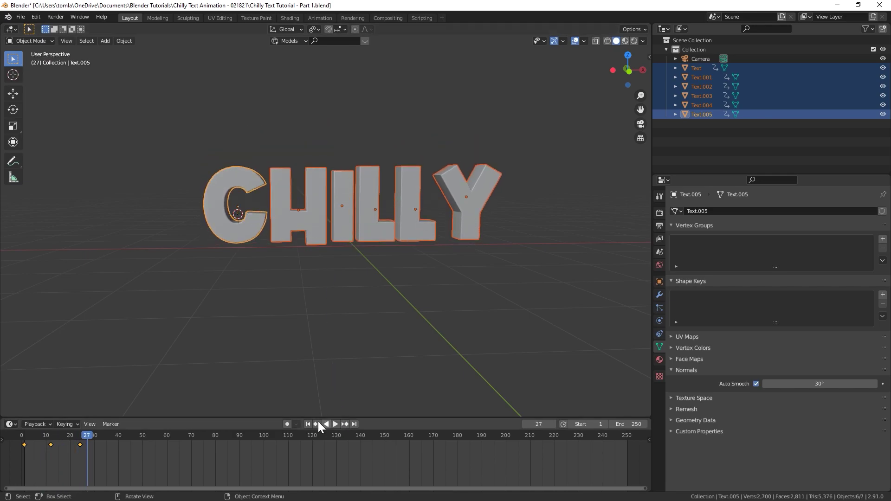
{"action": "left_click", "coordinate": [308, 424]}
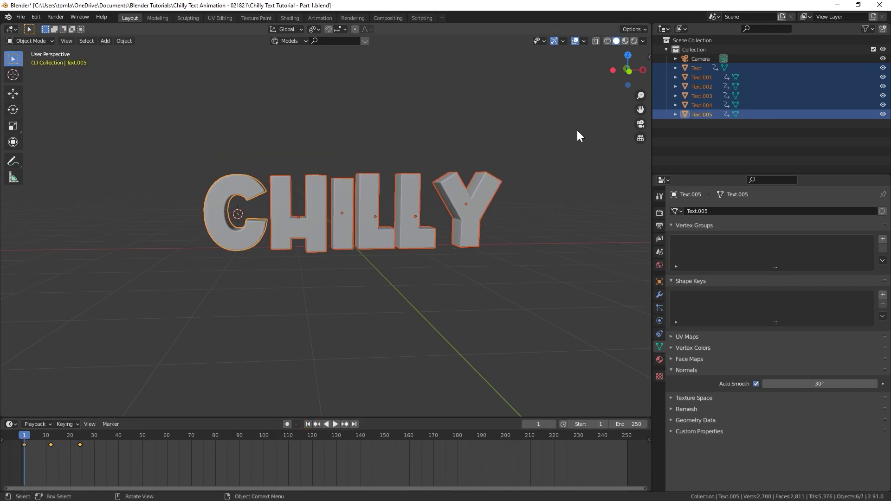
- Apply a 2-frame animation offset to stagger the CHILLY letters' bounces
{"action": "key", "text": "n"}
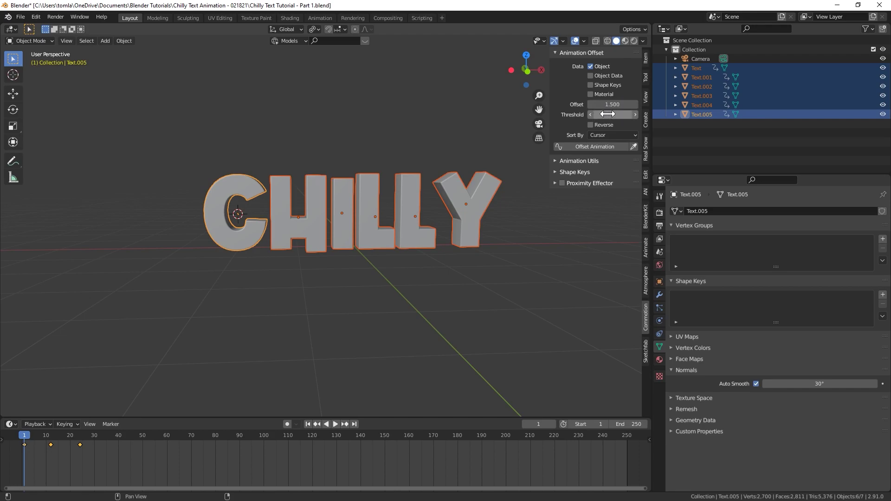
{"action": "left_click", "coordinate": [613, 104]}
{"action": "type", "text": "2"}
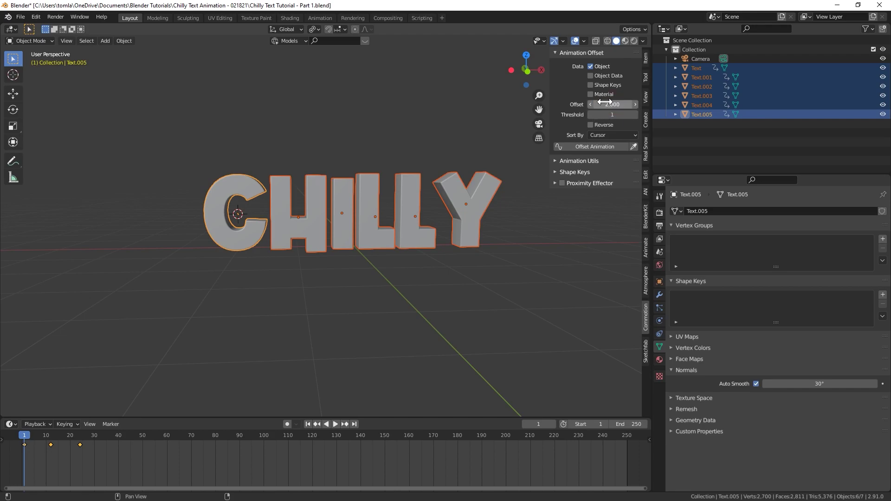
{"action": "key", "text": "Return"}
{"action": "left_click", "coordinate": [603, 146]}
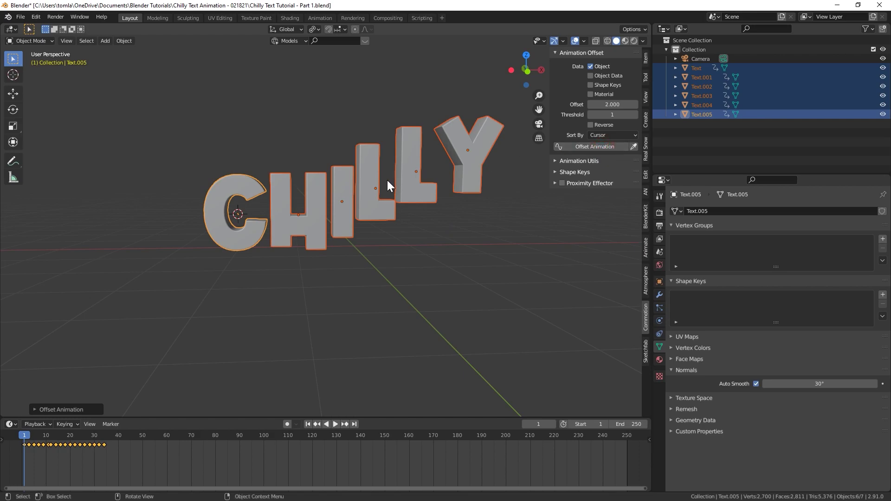
- Preview the staggered bounce, rewind to frame 1, and save the file
{"action": "key", "text": "space"}
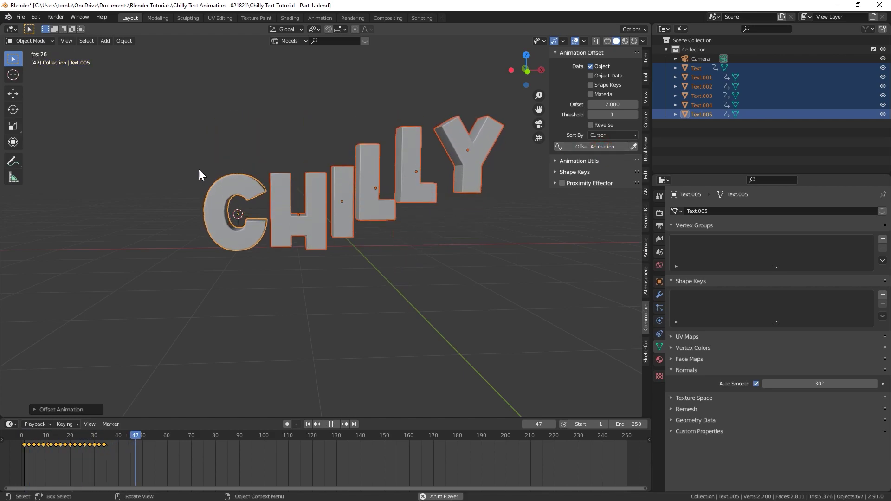
{"action": "left_click", "coordinate": [154, 177]}
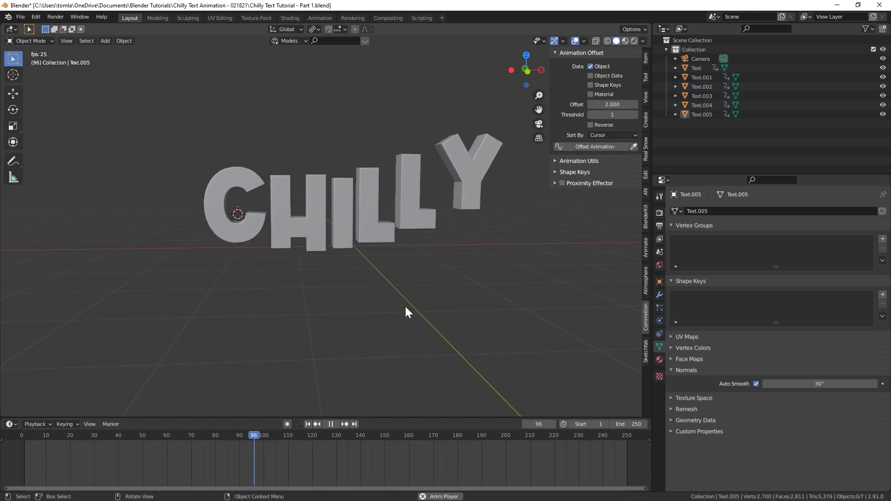
{"action": "key", "text": "space"}
{"action": "left_click", "coordinate": [308, 422]}
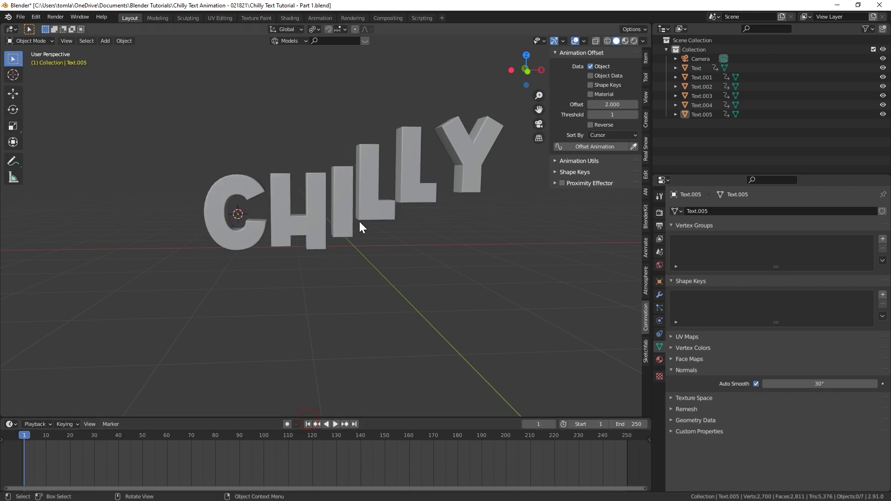
{"action": "key", "text": "ctrl+s"}
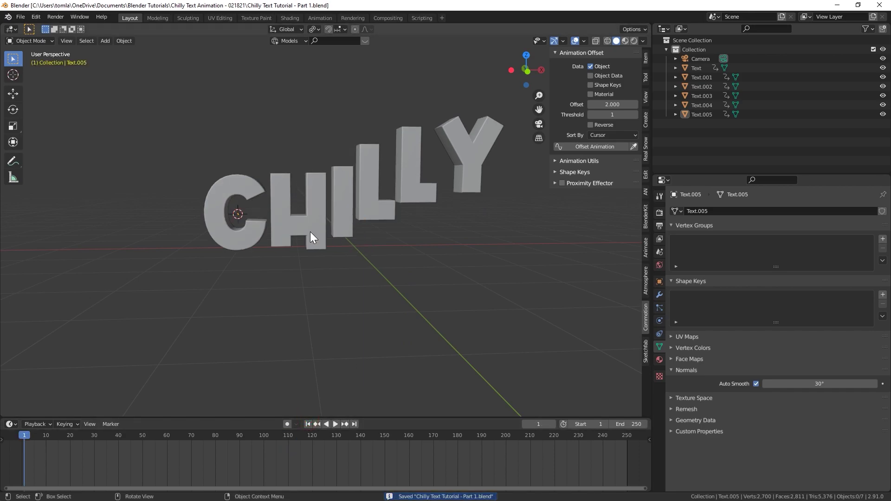
{"action": "scroll", "coordinate": [320, 233], "scroll_direction": "down", "scroll_amount": 5}
- Hide the sidebar and orbit and zoom until CHILLY sits clearly above the grid floor
{"action": "key", "text": "n"}
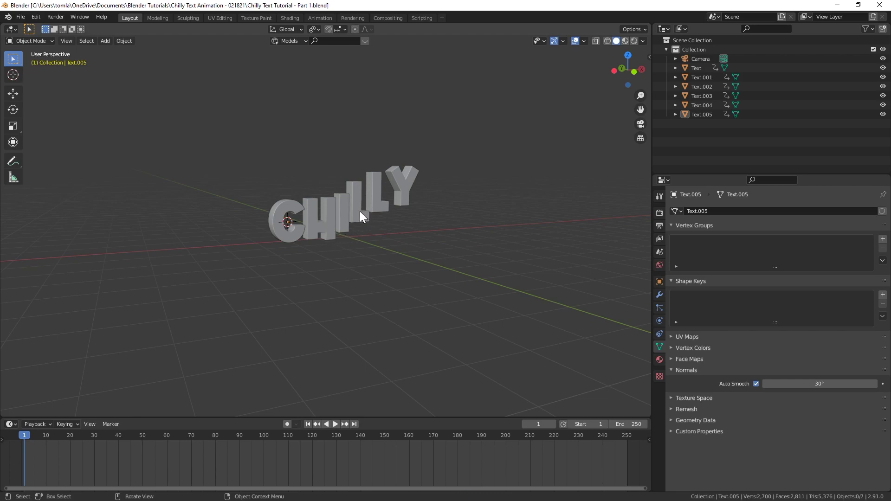
{"action": "middle_click_drag", "start_coordinate": [360, 211], "coordinate": [406, 188]}
{"action": "scroll", "coordinate": [338, 219], "scroll_direction": "up", "scroll_amount": 3}
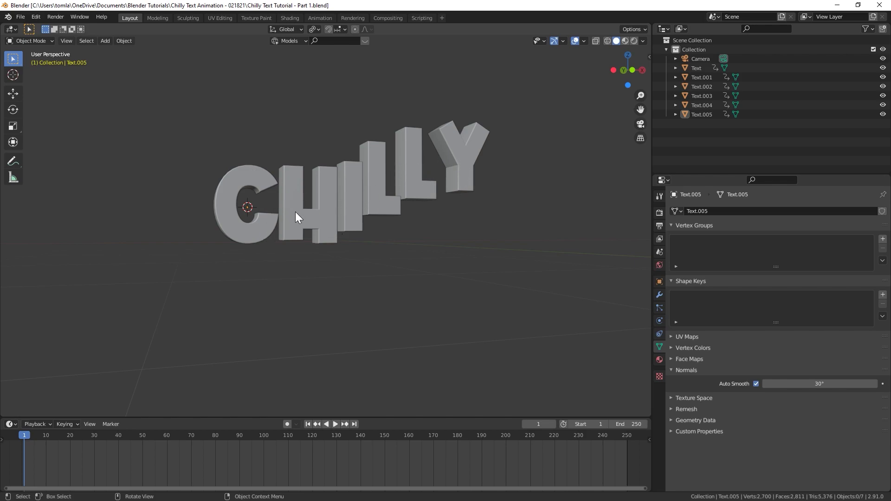
{"action": "middle_click_drag", "start_coordinate": [381, 214], "coordinate": [345, 192]}
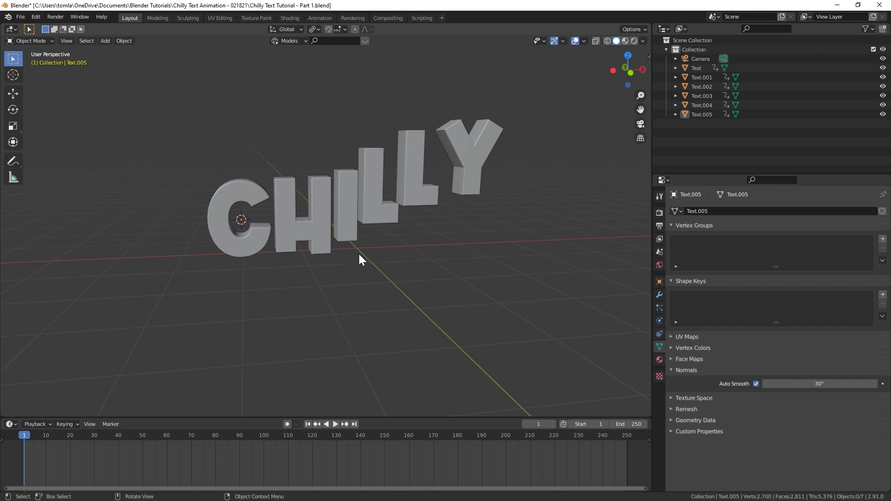
{"action": "key", "text": "shift+s"}
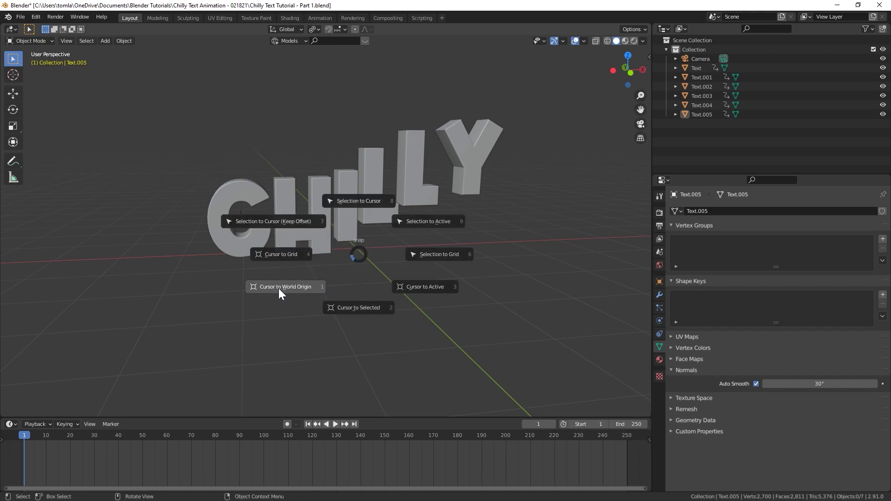
- Snap the 3D cursor to world origin and add a plane there, scaled up about 8×
{"action": "left_click", "coordinate": [304, 286]}
{"action": "key", "text": "shift+a"}
{"action": "mouse_move", "coordinate": [360, 255]}
{"action": "left_click", "coordinate": [420, 254]}
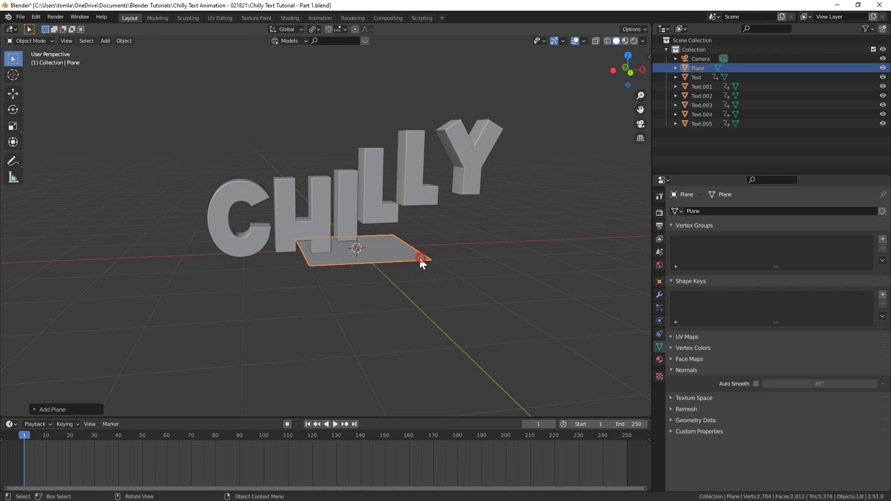
{"action": "scroll", "coordinate": [404, 262], "scroll_direction": "down", "scroll_amount": 3}
{"action": "key", "text": "s"}
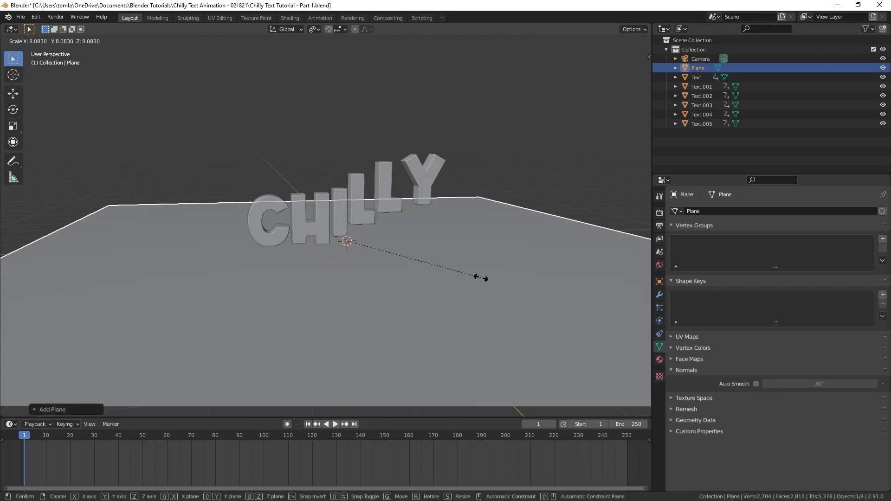
{"action": "left_click", "coordinate": [482, 281]}
- Orbit to look across the ground plane and align the camera to this view
{"action": "scroll", "coordinate": [417, 271], "scroll_direction": "down", "scroll_amount": 2}
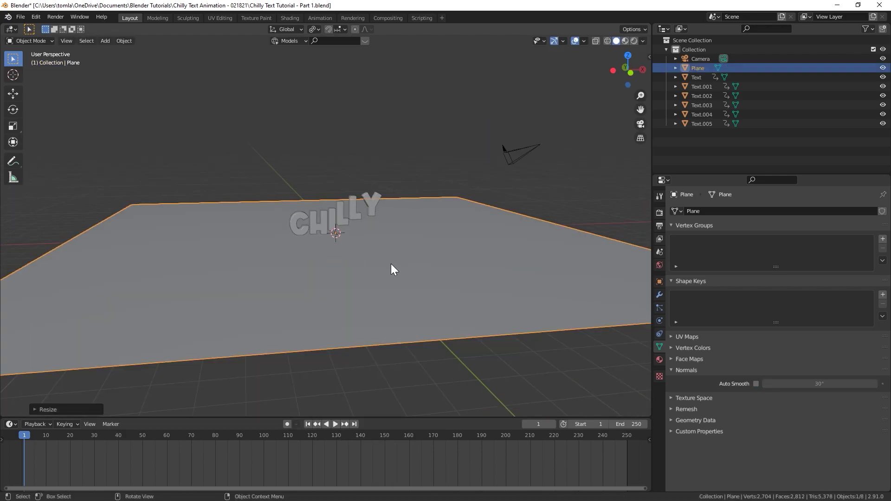
{"action": "mouse_move", "coordinate": [391, 263]}
{"action": "middle_mouse_down"}
{"action": "mouse_move", "coordinate": [432, 262]}
{"action": "mouse_move", "coordinate": [381, 260]}
{"action": "mouse_move", "coordinate": [389, 247]}
{"action": "mouse_move", "coordinate": [400, 250]}
{"action": "mouse_move", "coordinate": [381, 250]}
{"action": "middle_mouse_up"}
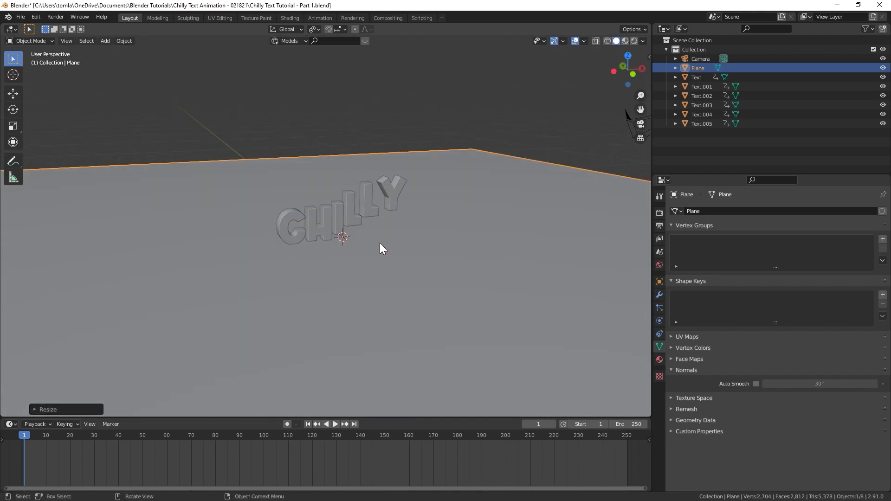
{"action": "key", "text": "ctrl+alt+KP_0"}
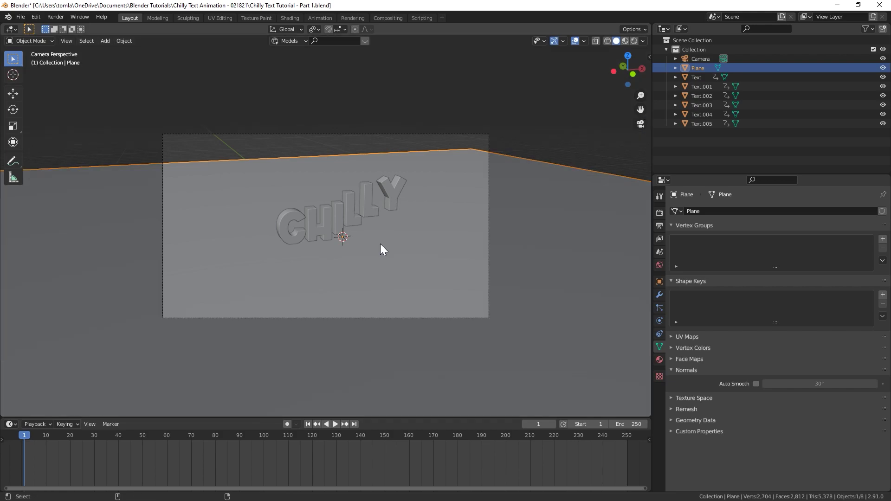
{"action": "left_click", "coordinate": [308, 135]}
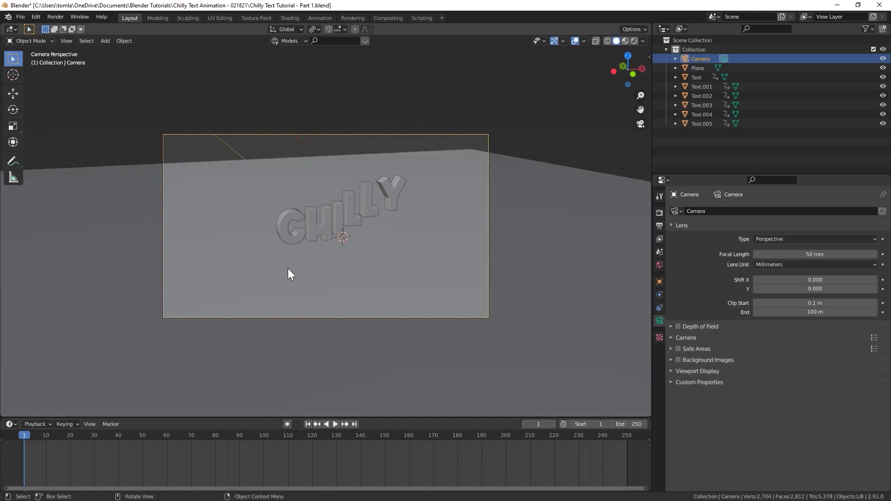
- Switch the camera lens to Orthographic and raise it slightly along Z
{"action": "key", "text": "g"}
{"action": "left_click", "coordinate": [345, 272]}
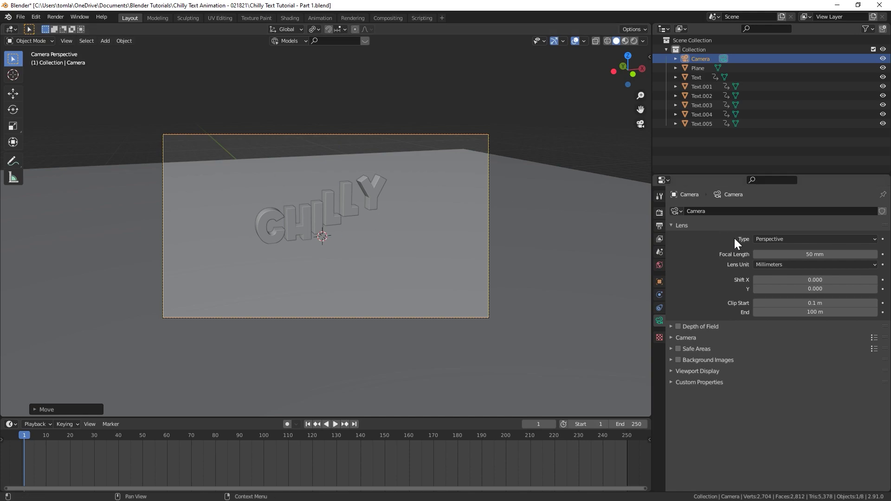
{"action": "left_click", "coordinate": [767, 240]}
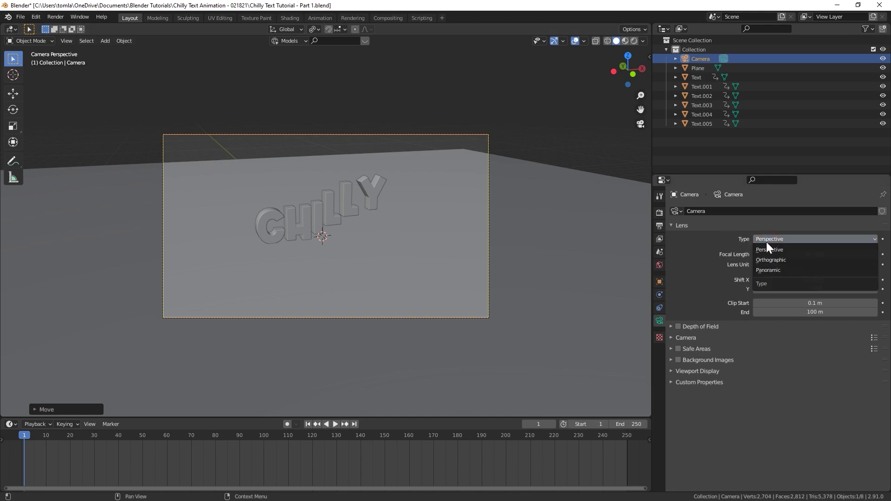
{"action": "left_click", "coordinate": [778, 260]}
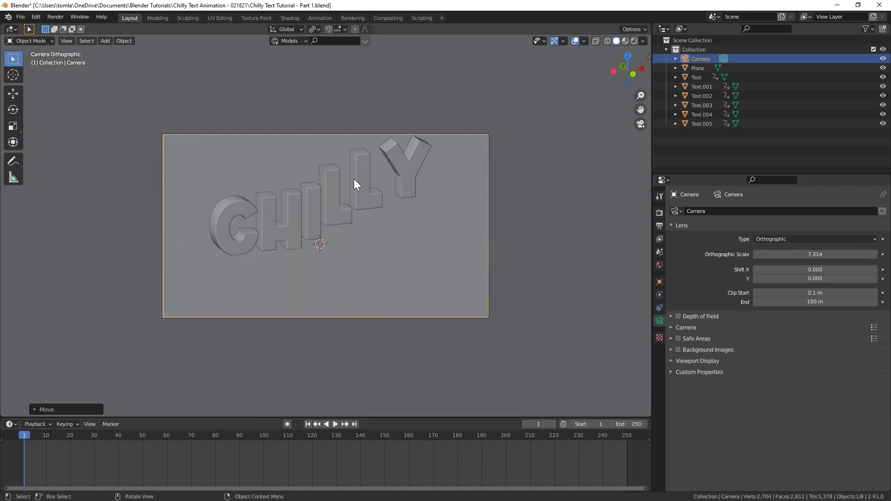
{"action": "key", "text": "g"}
{"action": "key", "text": "z"}
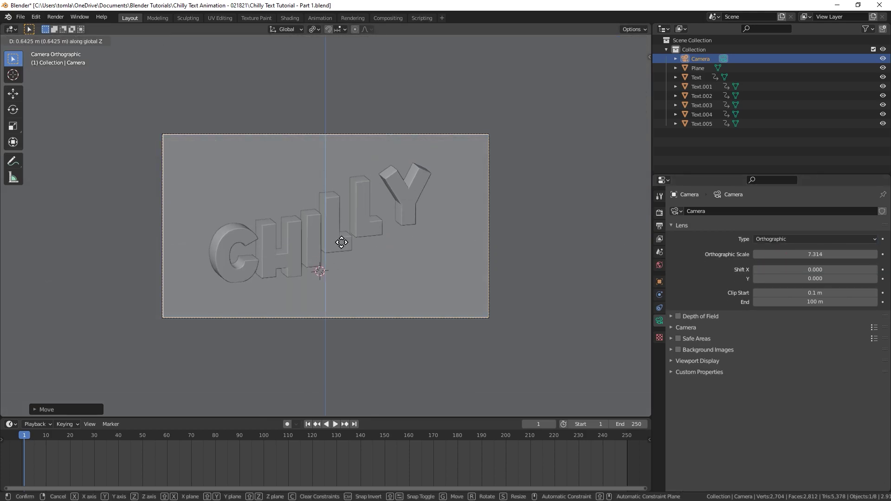
{"action": "left_click", "coordinate": [338, 244]}
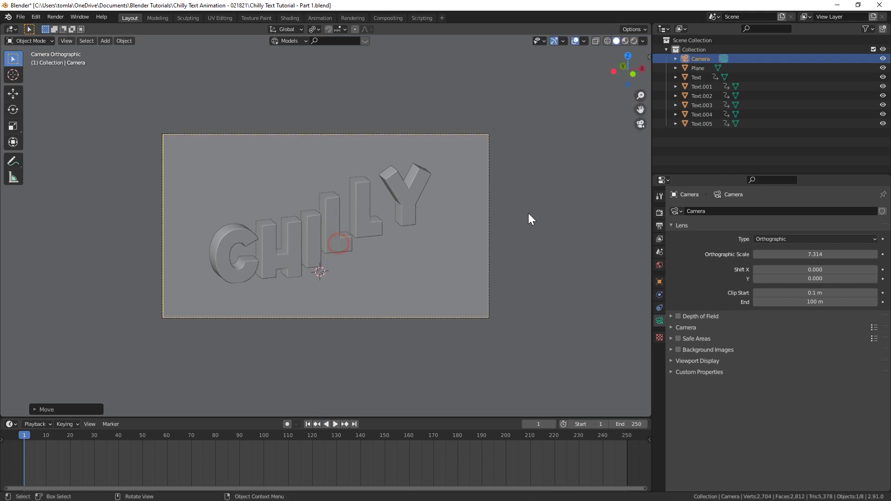
- Set the camera rotation to X 70° and Y 0°, then raise it along Z
{"action": "key", "text": "n"}
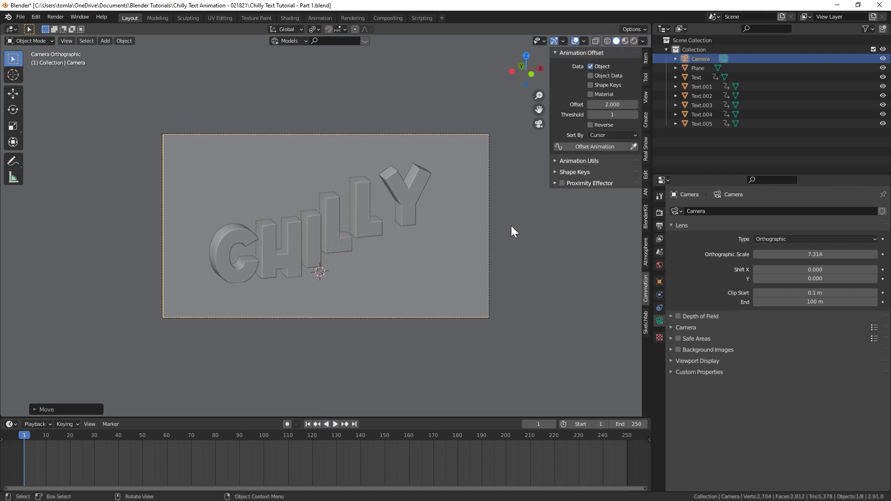
{"action": "left_click", "coordinate": [646, 58]}
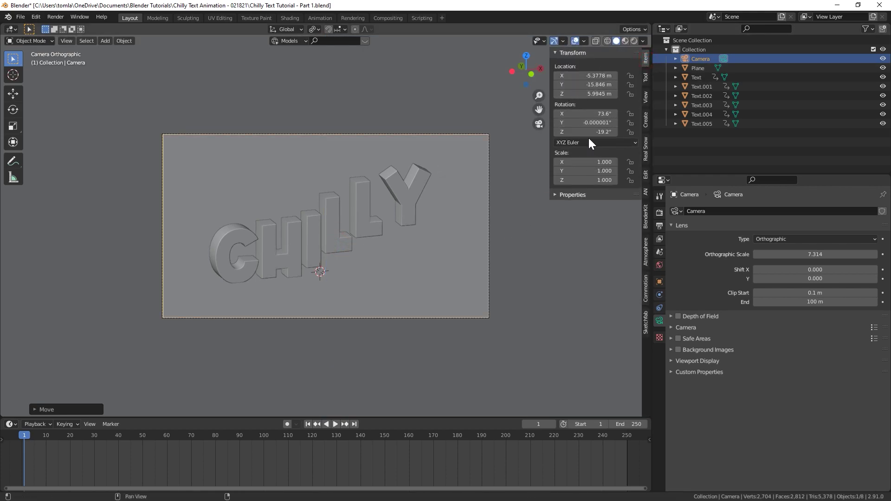
{"action": "left_click", "coordinate": [584, 122]}
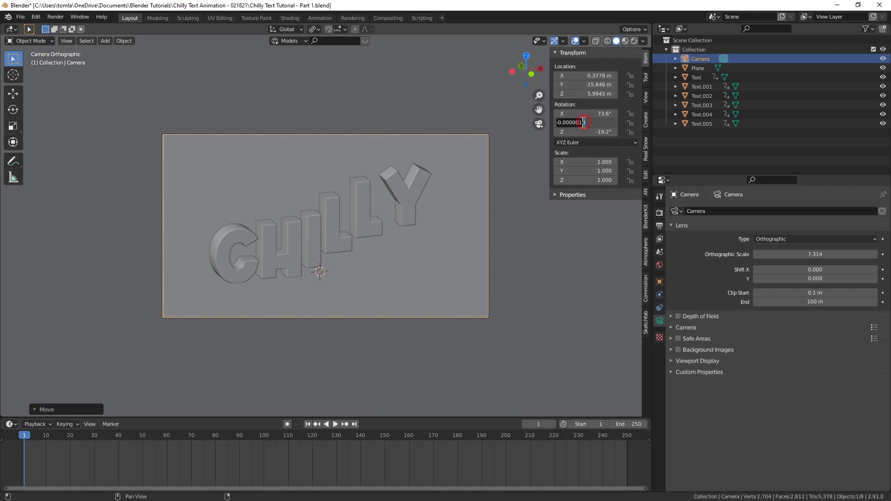
{"action": "type", "text": "0"}
{"action": "key", "text": "Return"}
{"action": "mouse_move", "coordinate": [595, 114]}
{"action": "left_mouse_down"}
{"action": "mouse_move", "coordinate": [582, 118]}
{"action": "mouse_move", "coordinate": [580, 110]}
{"action": "left_mouse_up"}
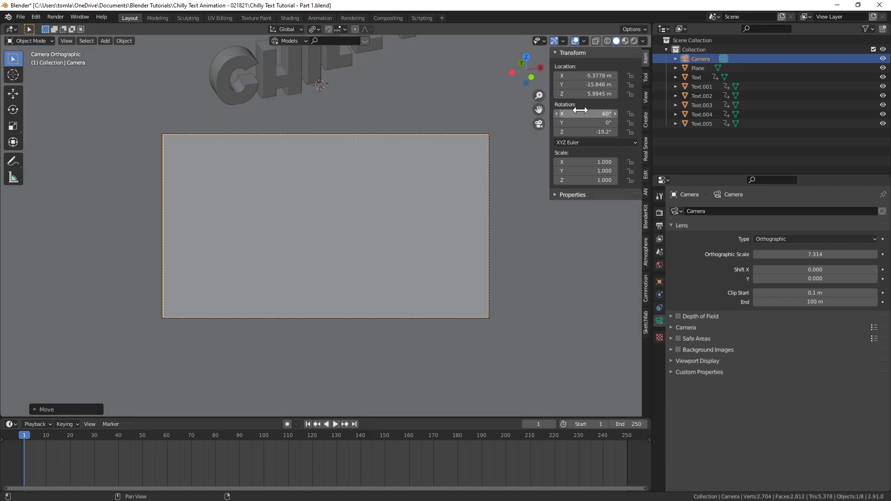
{"action": "left_click", "coordinate": [588, 111]}
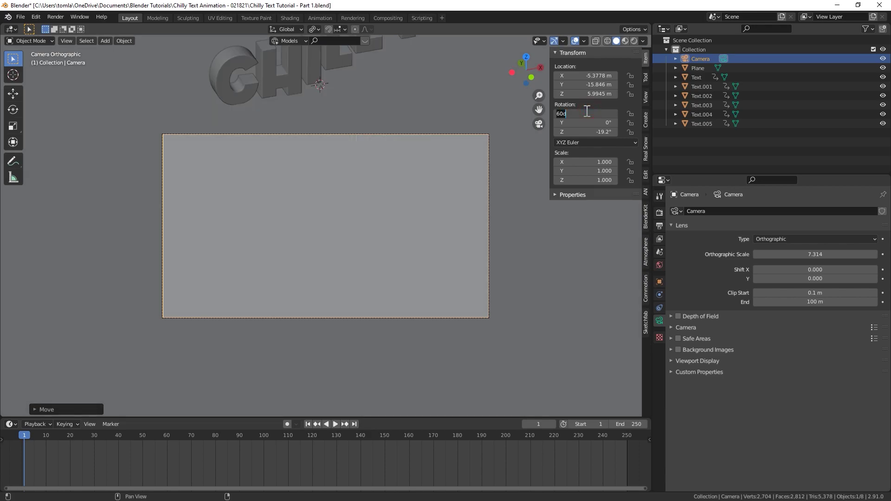
{"action": "key", "text": "BackSpace"}
{"action": "key", "text": "BackSpace"}
{"action": "key", "text": "BackSpace"}
{"action": "type", "text": "70"}
{"action": "key", "text": "Return"}
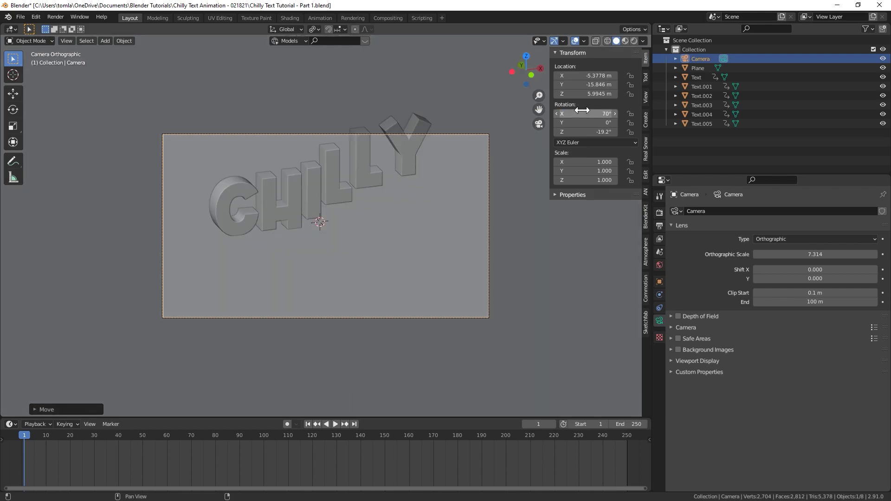
{"action": "key", "text": "g"}
{"action": "key", "text": "z"}
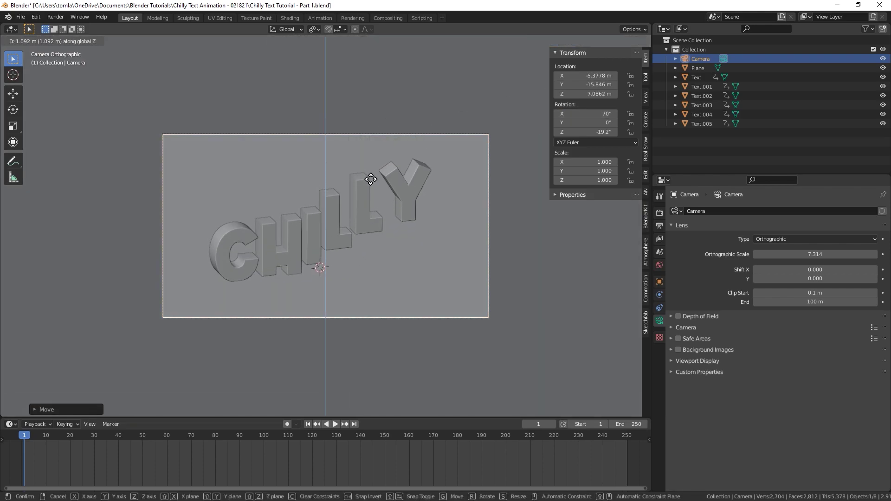
{"action": "left_click", "coordinate": [377, 168]}
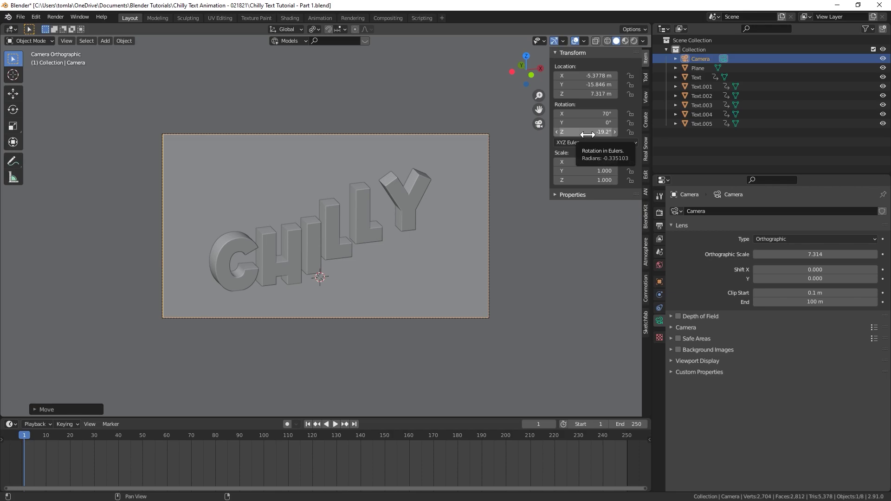
- Rotate the camera to -25° around Z and move it to re-centre CHILLY
{"action": "left_click", "coordinate": [588, 133]}
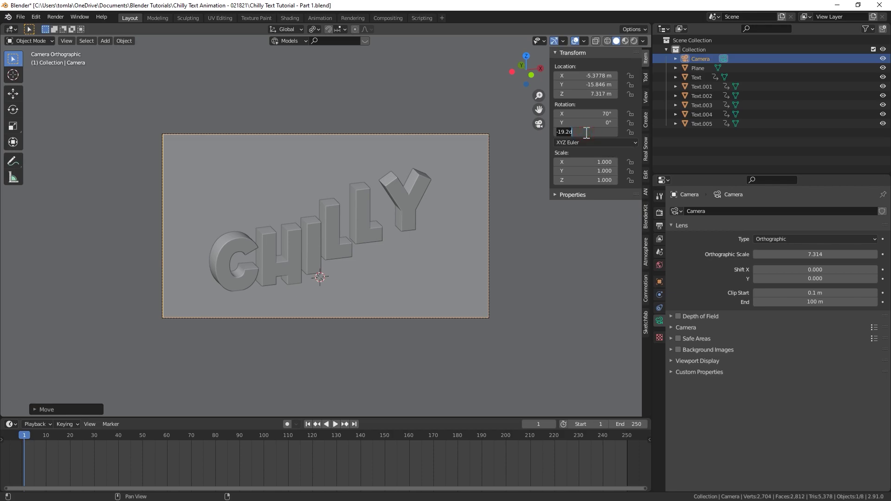
{"action": "key", "text": "BackSpace"}
{"action": "type", "text": "-30"}
{"action": "key", "text": "Return"}
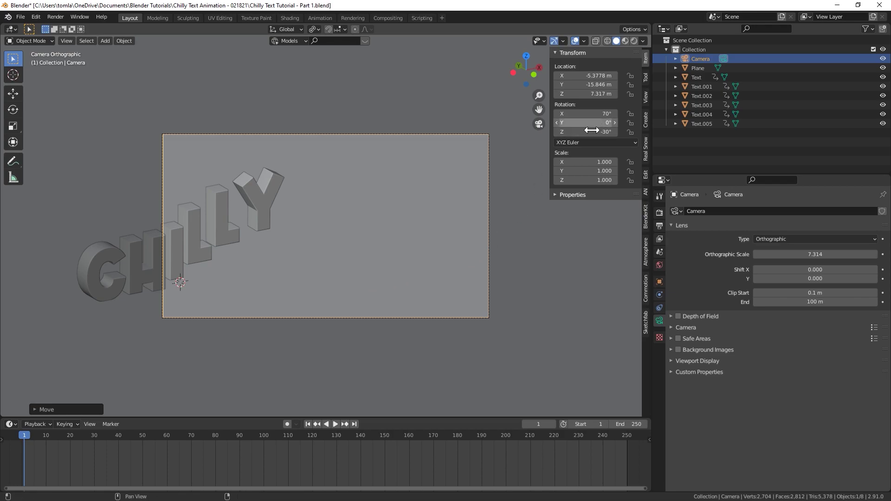
{"action": "left_click", "coordinate": [591, 131]}
{"action": "type", "text": "-25"}
{"action": "key", "text": "Return"}
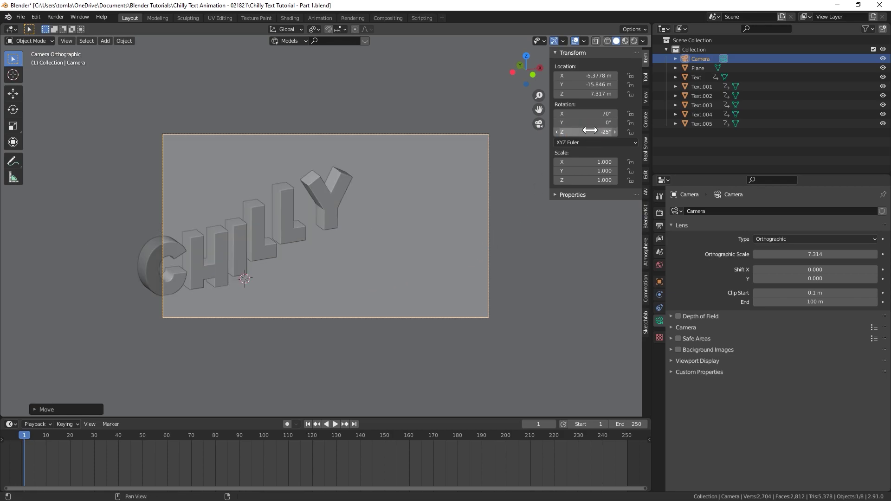
{"action": "key", "text": "g"}
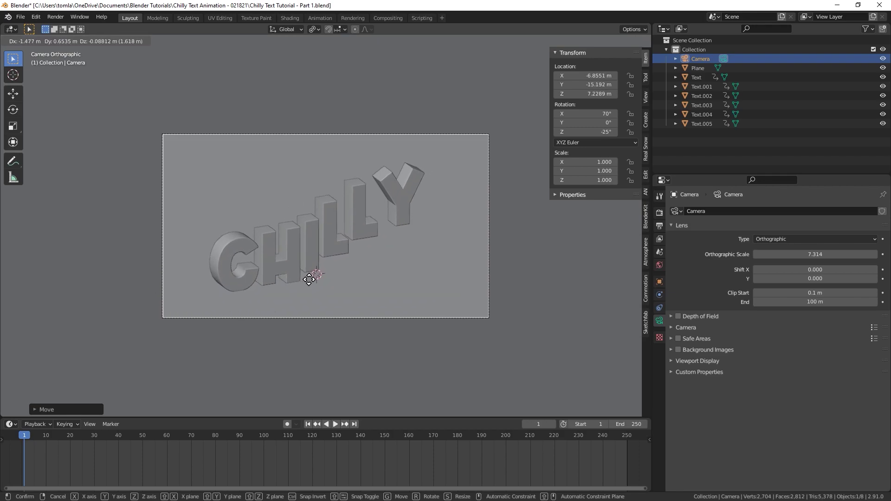
{"action": "left_click", "coordinate": [310, 277]}
{"action": "key", "text": "space"}
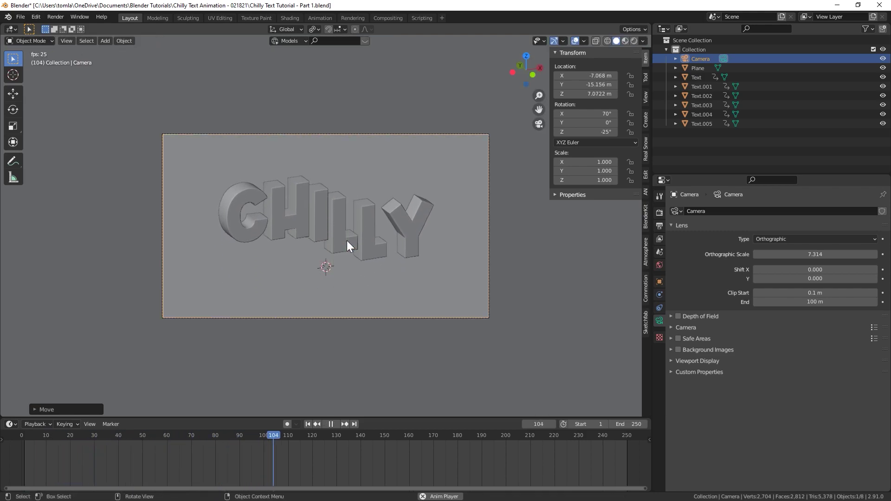
- Reposition the camera and lower it along Z while checking the bounce playback
{"action": "key", "text": "space"}
{"action": "key", "text": "g"}
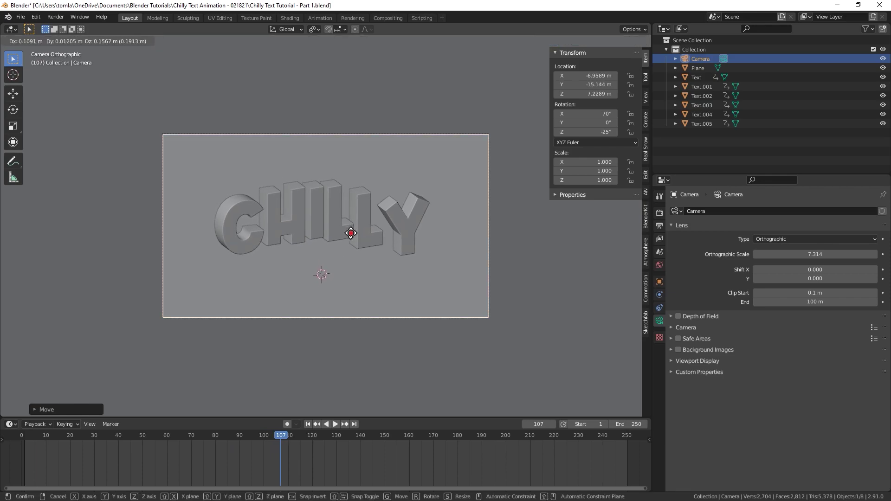
{"action": "left_click", "coordinate": [352, 232]}
{"action": "key", "text": "space"}
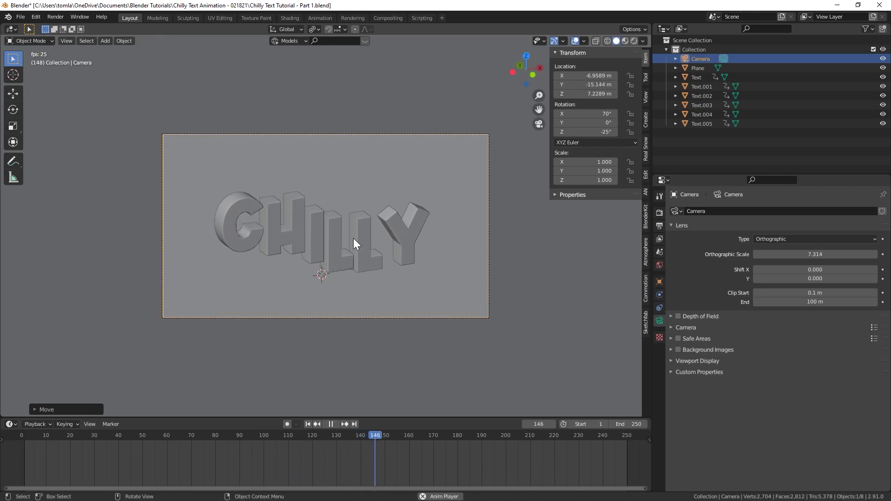
{"action": "key", "text": "space"}
{"action": "key", "text": "g"}
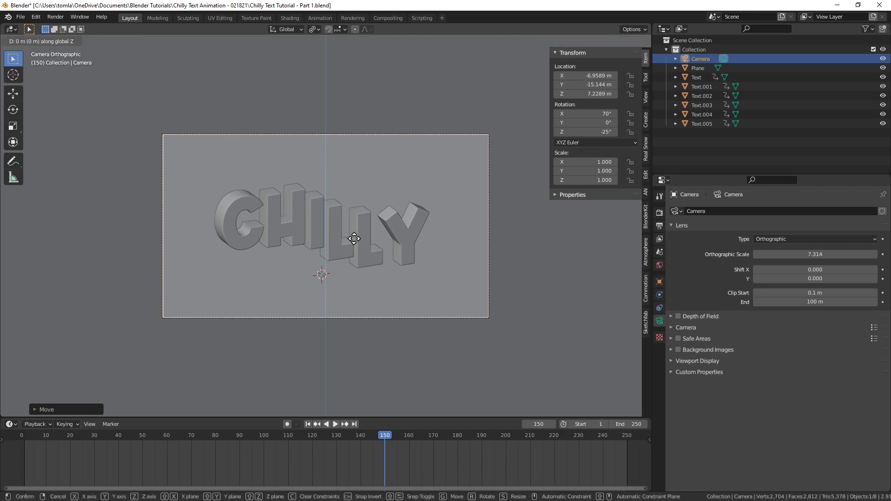
{"action": "key", "text": "z"}
{"action": "left_click", "coordinate": [355, 241]}
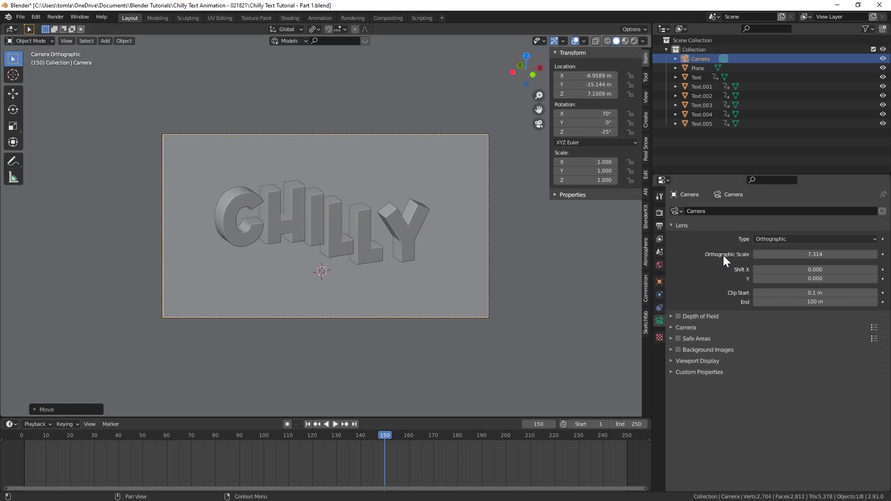
- Set the camera's orthographic scale to 6 and preview the framing
{"action": "left_click_drag", "start_coordinate": [819, 255], "coordinate": [808, 251]}
{"action": "key", "text": "space"}
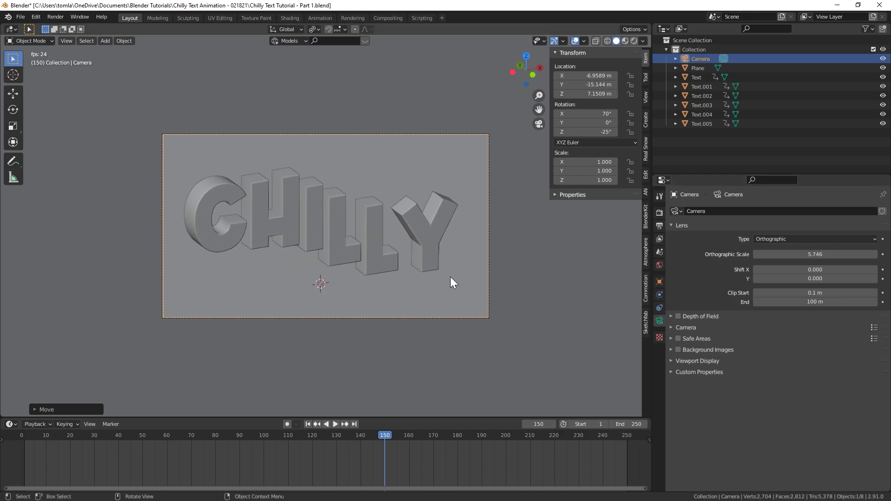
{"action": "key", "text": "space"}
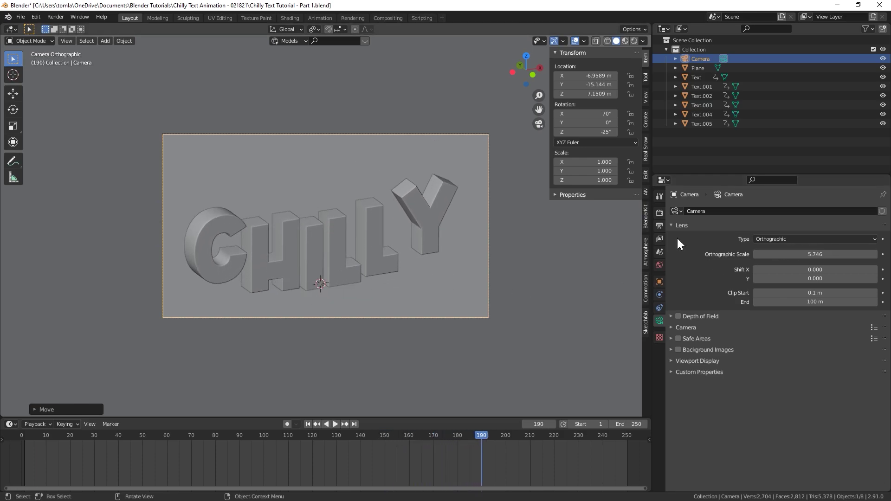
{"action": "left_click", "coordinate": [822, 253]}
{"action": "type", "text": "6"}
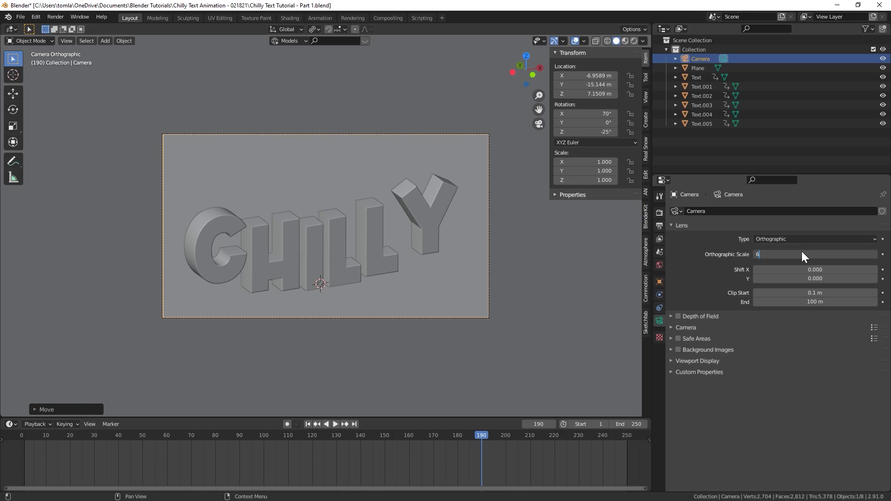
{"action": "key", "text": "Return"}
{"action": "key", "text": "space"}
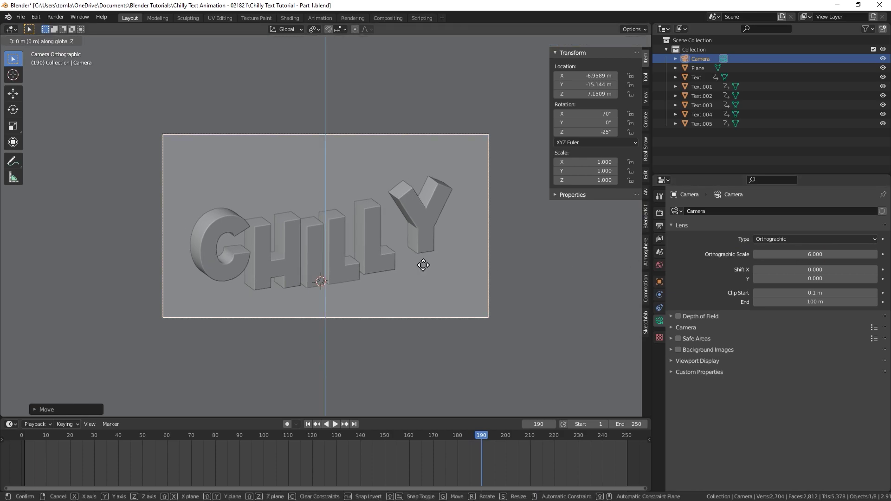
{"action": "key", "text": "space"}
- Fine-tune the camera height along Z, replay the loop, and return to frame 1
{"action": "key", "text": "g"}
{"action": "key", "text": "z"}
{"action": "left_click", "coordinate": [403, 230]}
{"action": "key", "text": "space"}
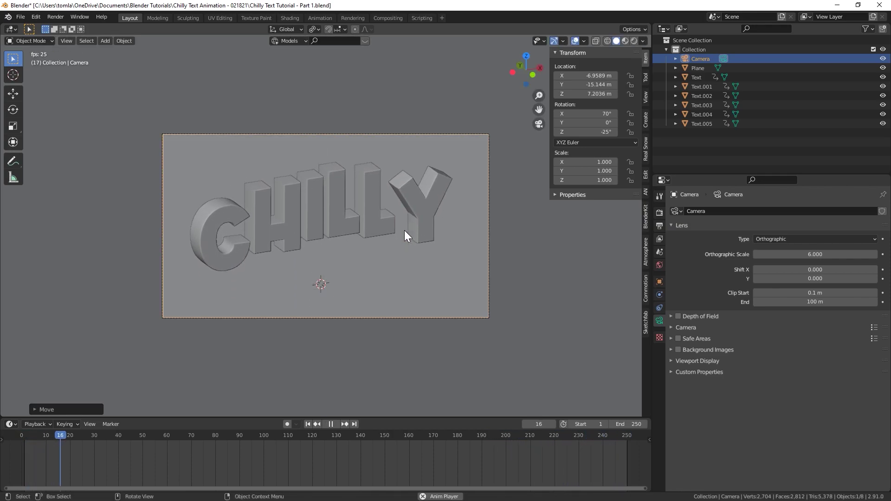
{"action": "key", "text": "space"}
{"action": "key", "text": "shift+Left"}
{"action": "left_click", "coordinate": [188, 314]}
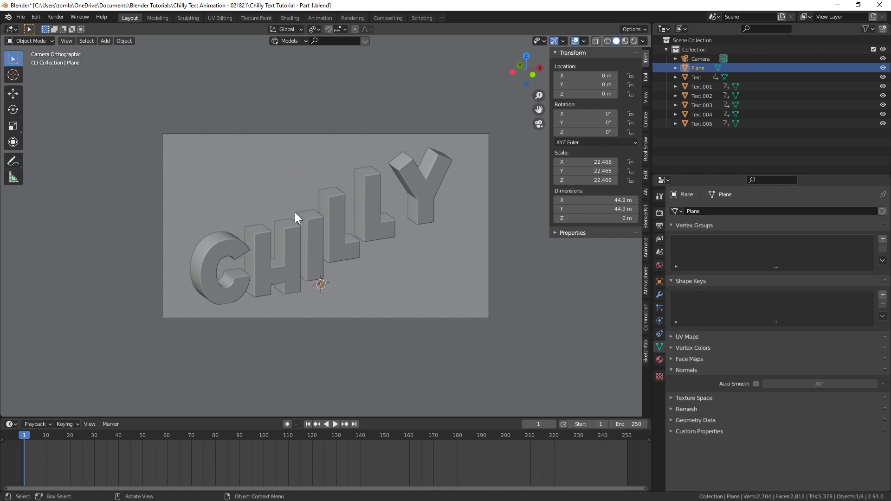
- Change the scene end frame from 250 to 93 and play the shortened loop
{"action": "left_click", "coordinate": [635, 423]}
{"action": "type", "text": "9"}
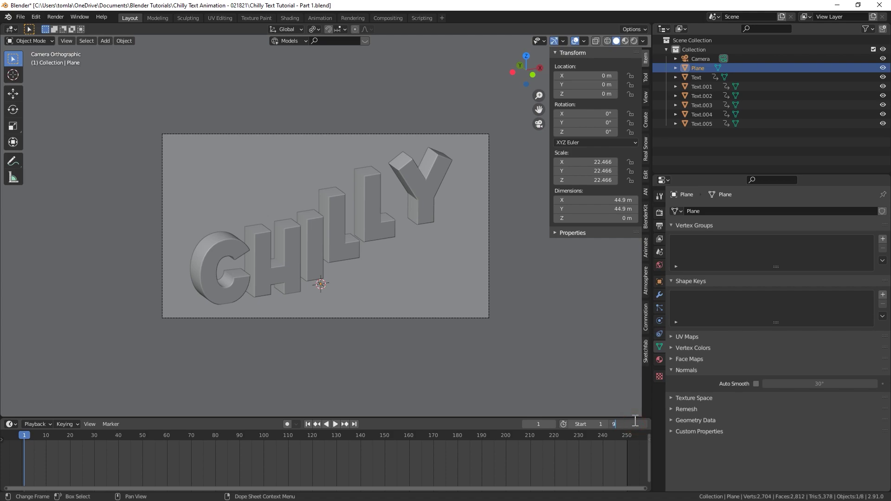
{"action": "type", "text": "6"}
{"action": "key", "text": "Return"}
{"action": "left_click", "coordinate": [624, 425]}
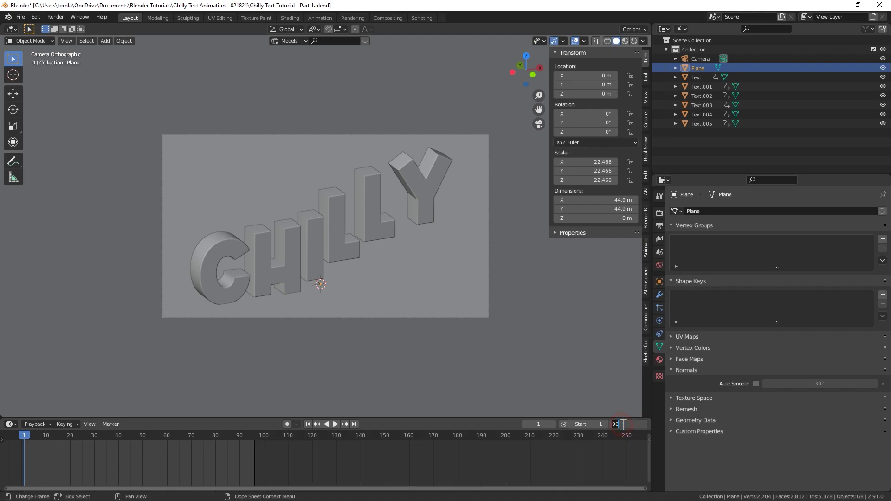
{"action": "type", "text": "93"}
{"action": "key", "text": "Return"}
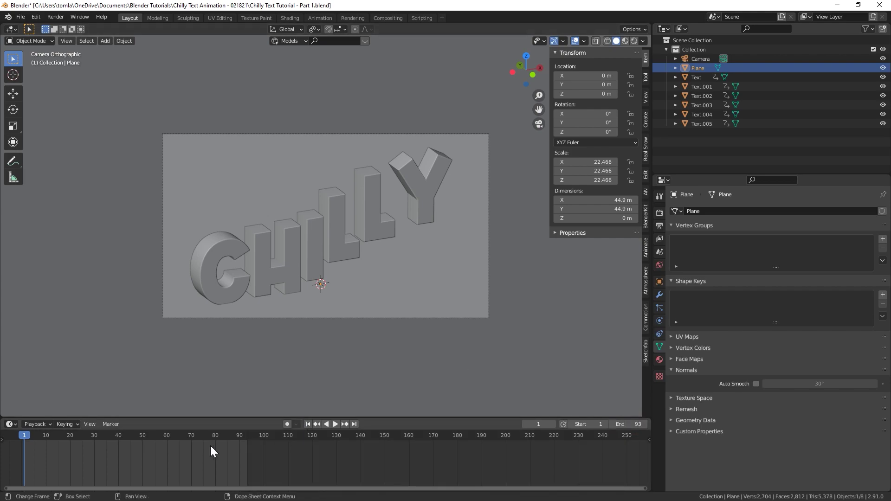
{"action": "left_click", "coordinate": [336, 424]}
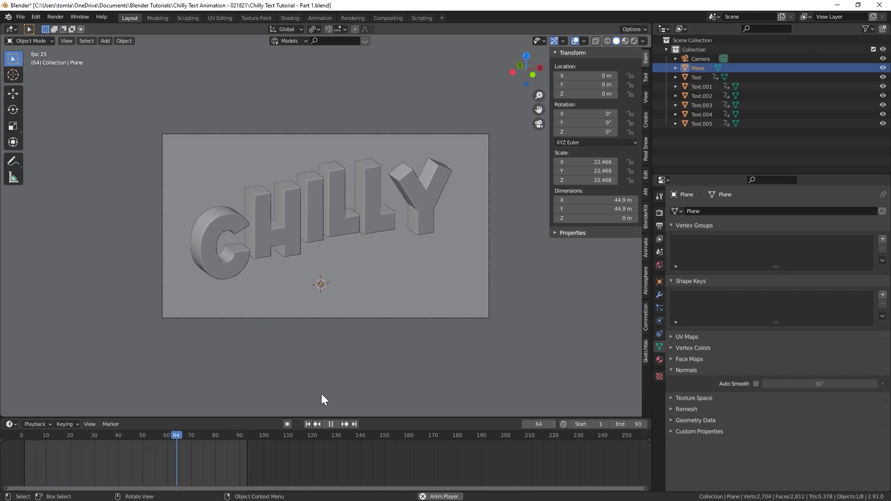
{"action": "left_click", "coordinate": [333, 425]}
- Lower the ground plane slightly along Z beneath the letters and return to camera view
{"action": "left_click", "coordinate": [308, 424]}
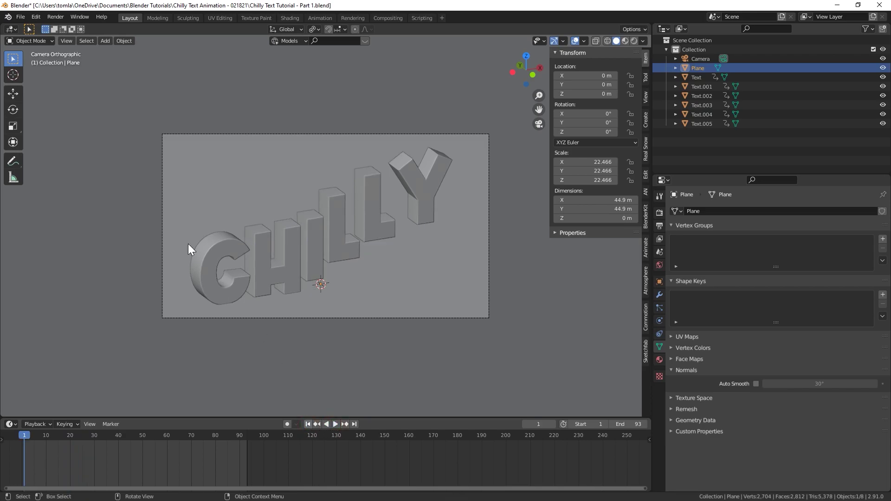
{"action": "middle_click_drag", "start_coordinate": [239, 290], "coordinate": [326, 261]}
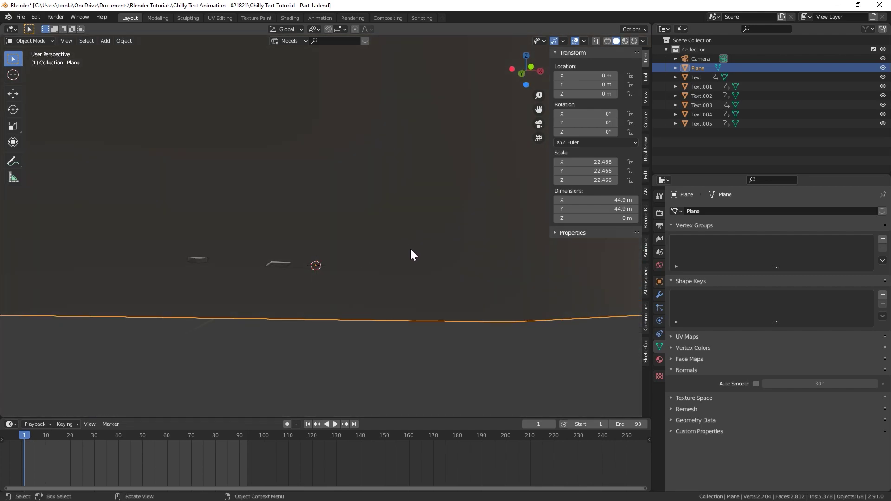
{"action": "key", "text": "g"}
{"action": "key", "text": "z"}
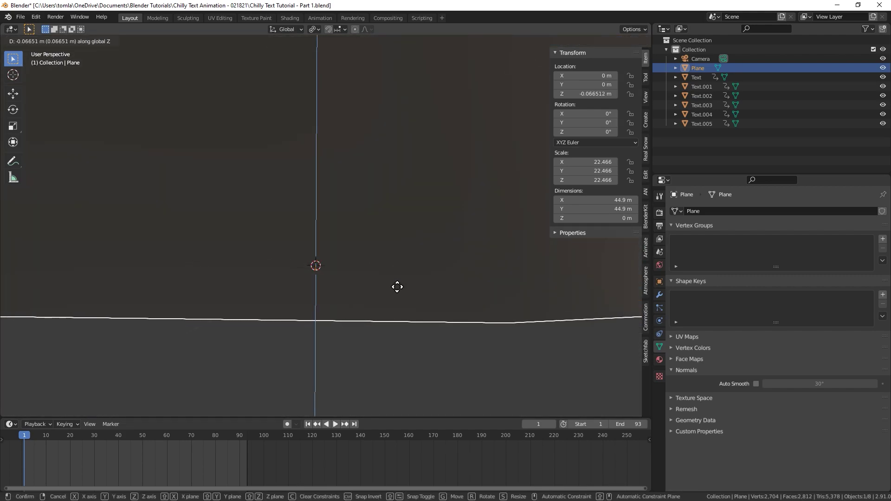
{"action": "left_click", "coordinate": [396, 288]}
{"action": "middle_click_drag", "start_coordinate": [386, 223], "coordinate": [266, 274]}
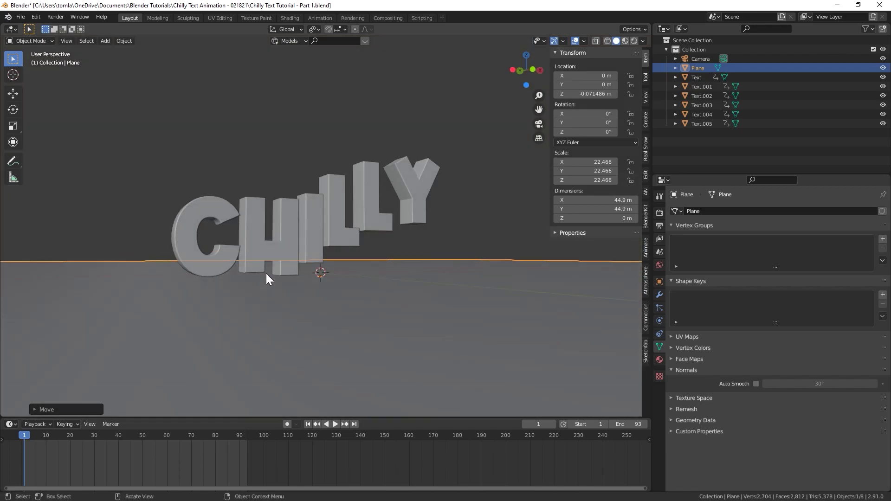
{"action": "key", "text": "KP_0"}
- Set the camera's orthographic scale to 6.25 and play back to check framing
{"action": "key", "text": "space"}
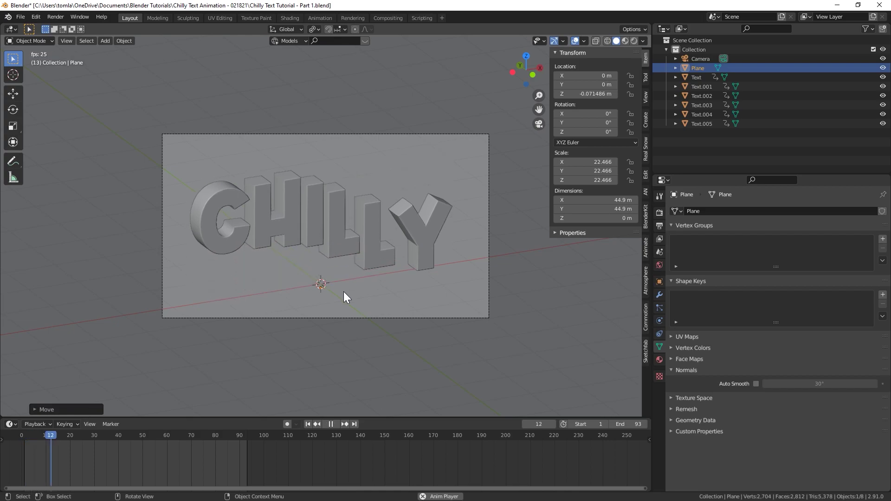
{"action": "left_click", "coordinate": [396, 133]}
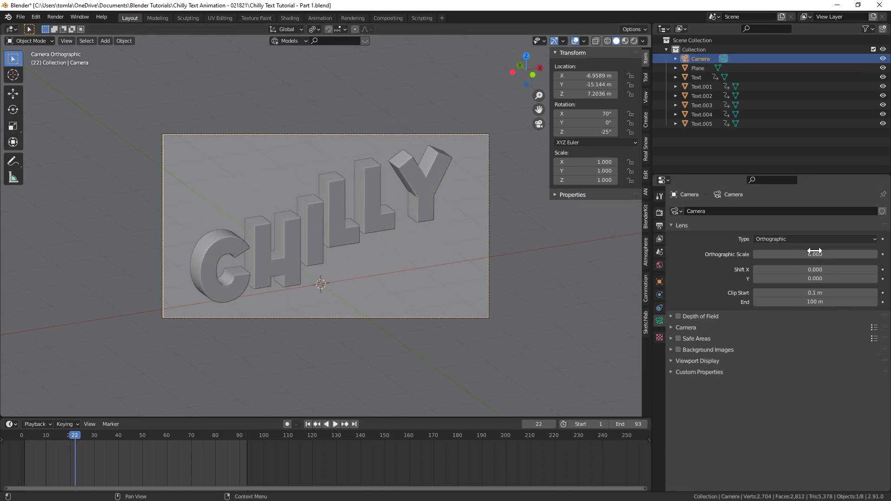
{"action": "left_click_drag", "start_coordinate": [816, 253], "coordinate": [832, 244]}
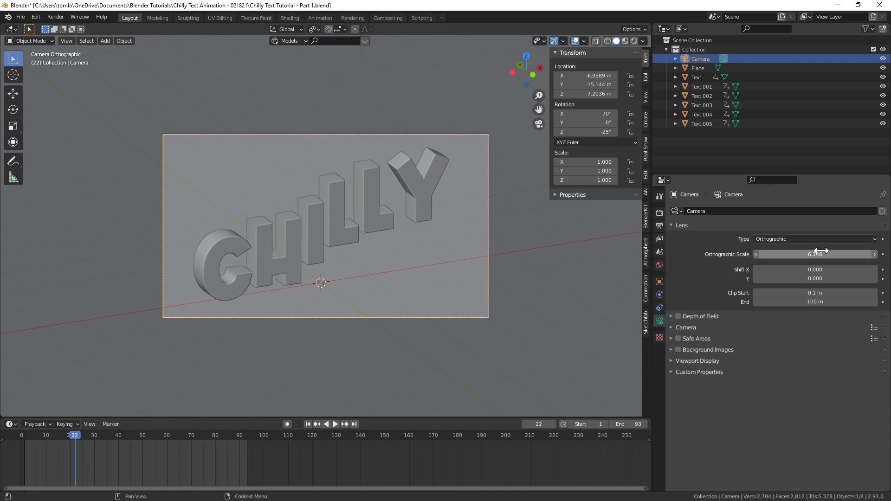
{"action": "left_click", "coordinate": [789, 254]}
{"action": "type", "text": "6"}
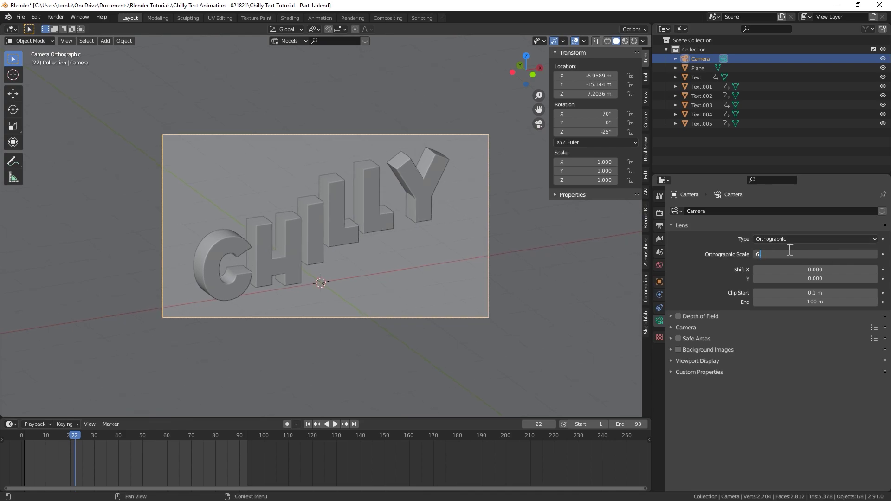
{"action": "type", "text": ".25"}
{"action": "key", "text": "Return"}
{"action": "key", "text": "space"}
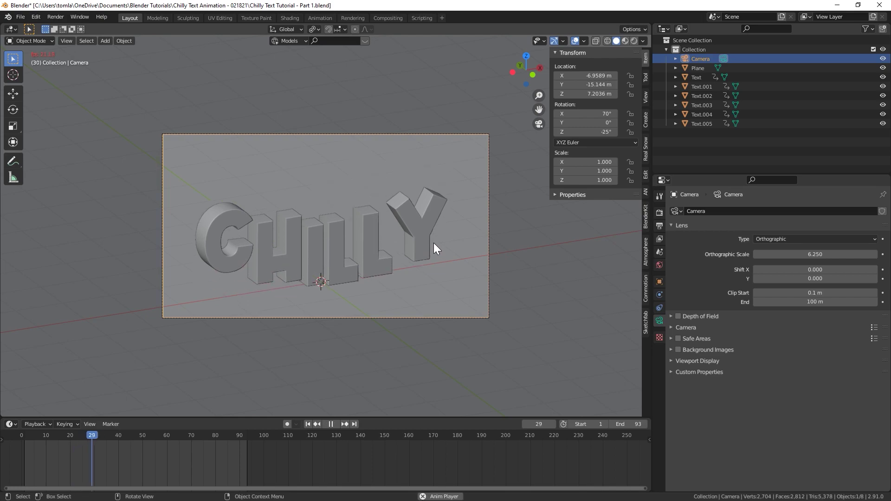
{"action": "key", "text": "space"}
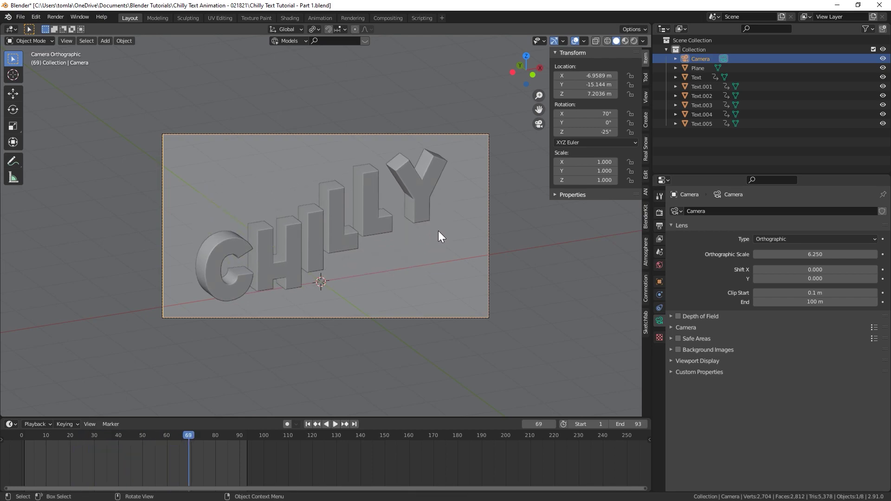